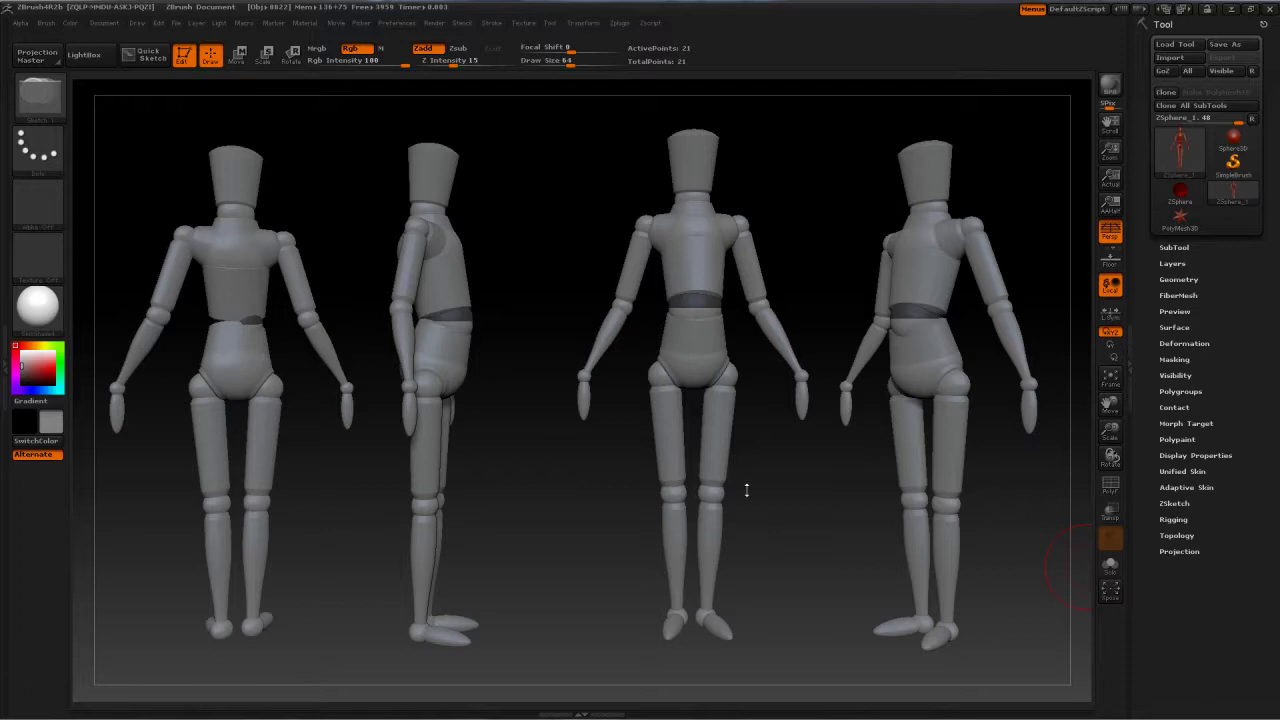
# Clear the extra mannequin copies from the canvas and turn the remaining mannequin to face front
pyautogui.press('ctrl')
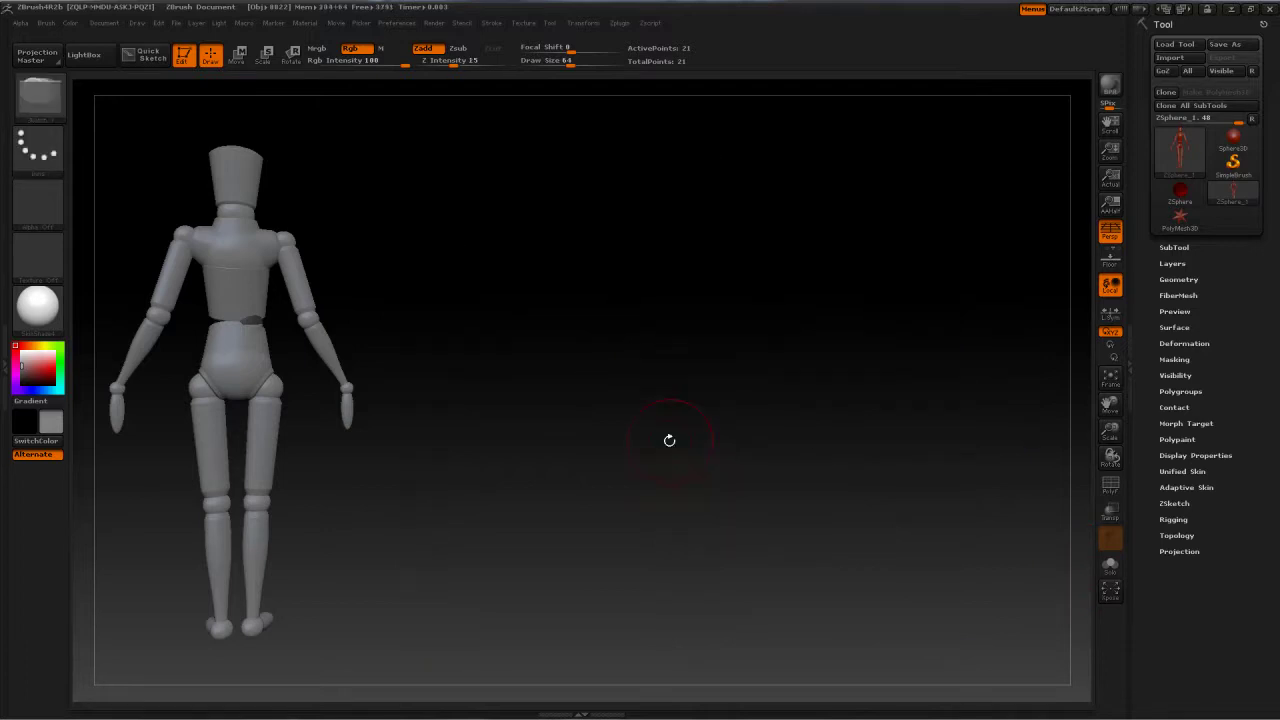
pyautogui.moveTo(669, 440); pyautogui.dragTo(824, 489)
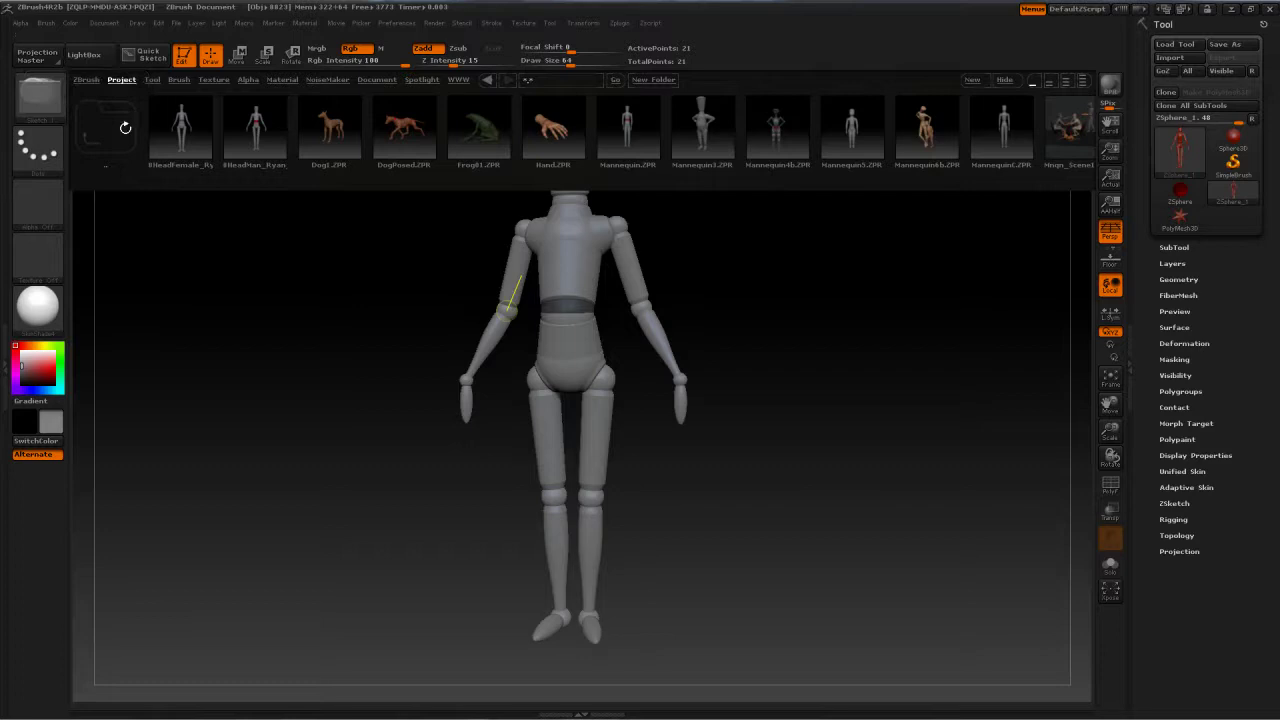
# Browse the default projects in LightBox, looking over DefaultSphere and DynaMesh032
pyautogui.moveTo(134, 173); pyautogui.dragTo(138, 164)
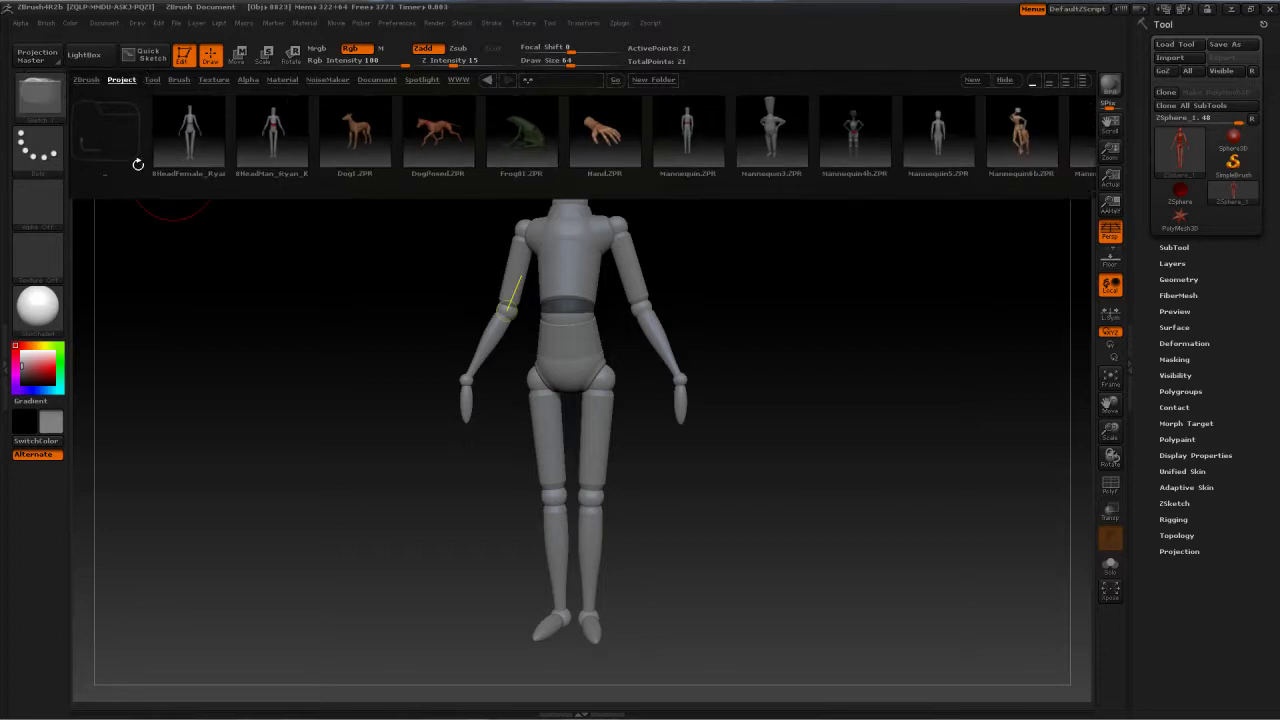
pyautogui.click(138, 164)
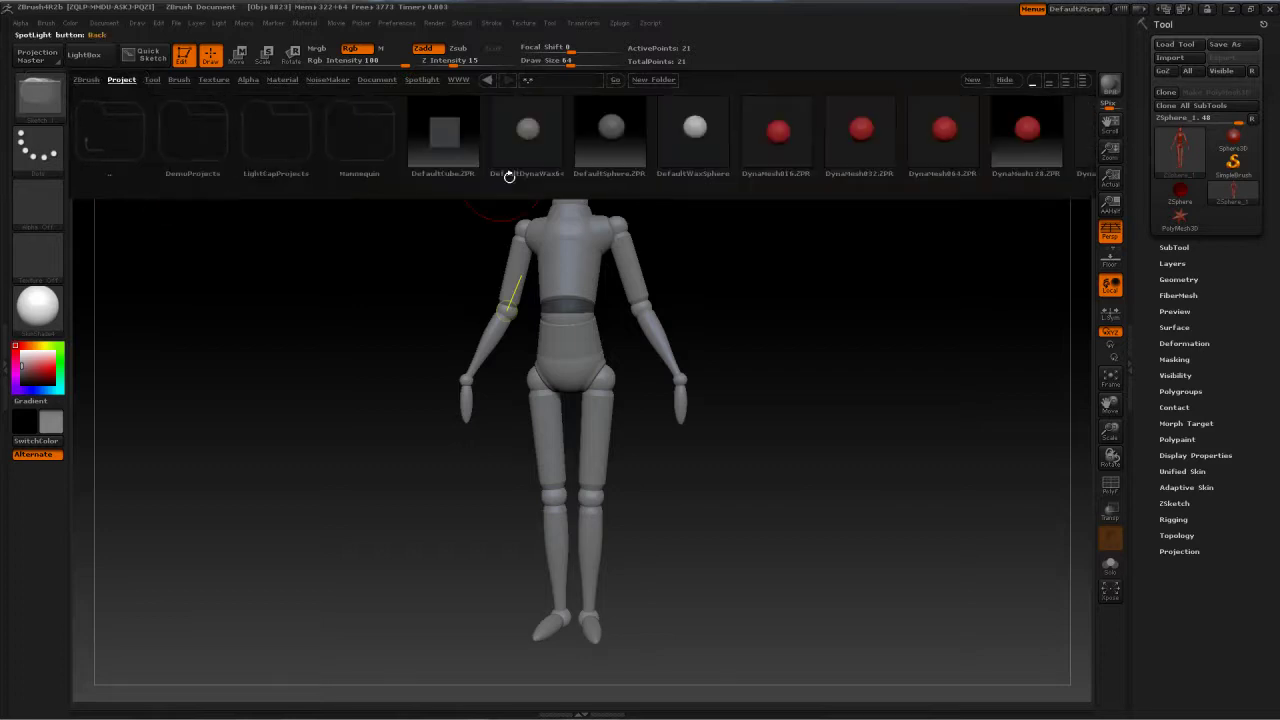
pyautogui.moveTo(517, 188); pyautogui.dragTo(496, 197)
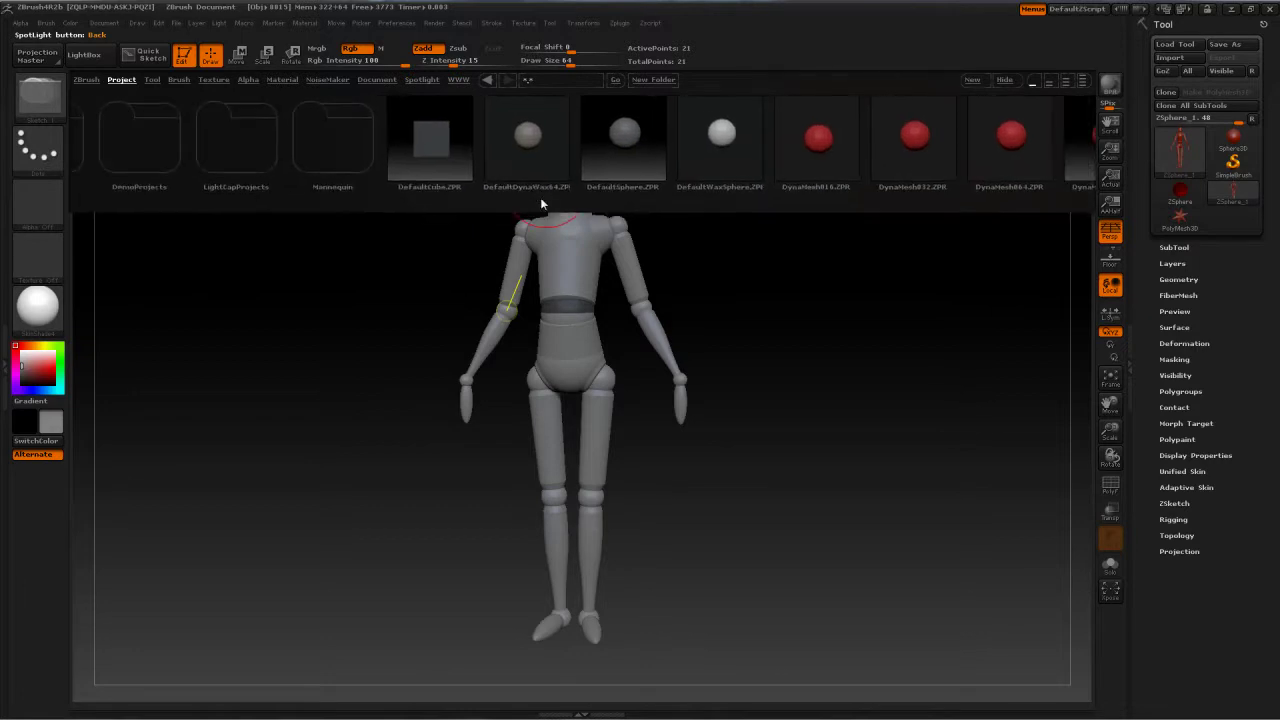
pyautogui.click(553, 159)
pyautogui.moveTo(553, 159); pyautogui.dragTo(644, 156)
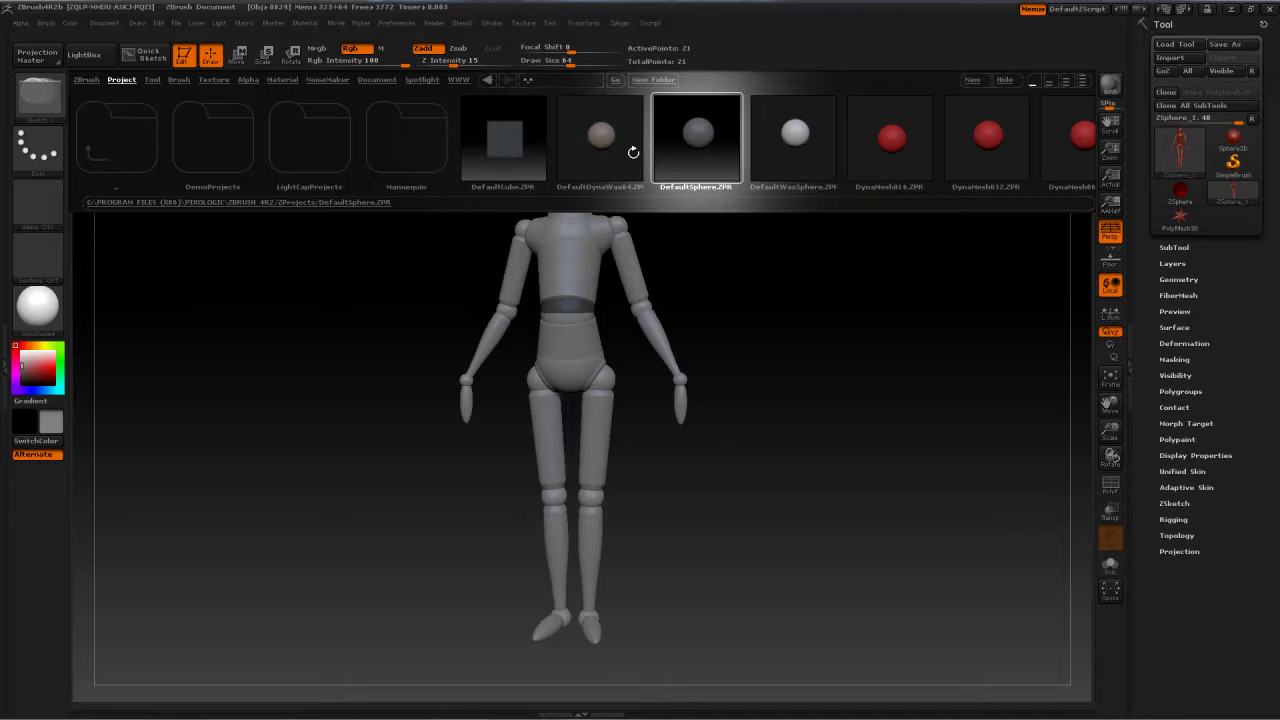
pyautogui.click(933, 175)
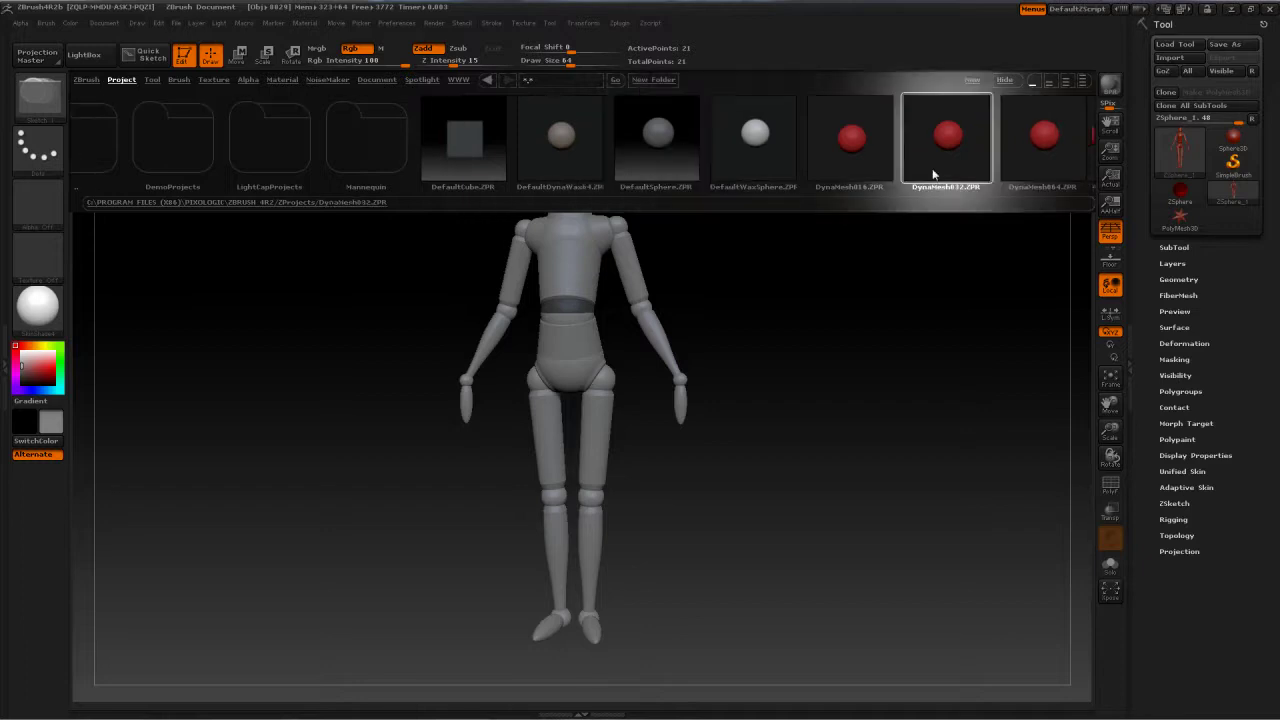
pyautogui.moveTo(933, 175); pyautogui.dragTo(1022, 161)
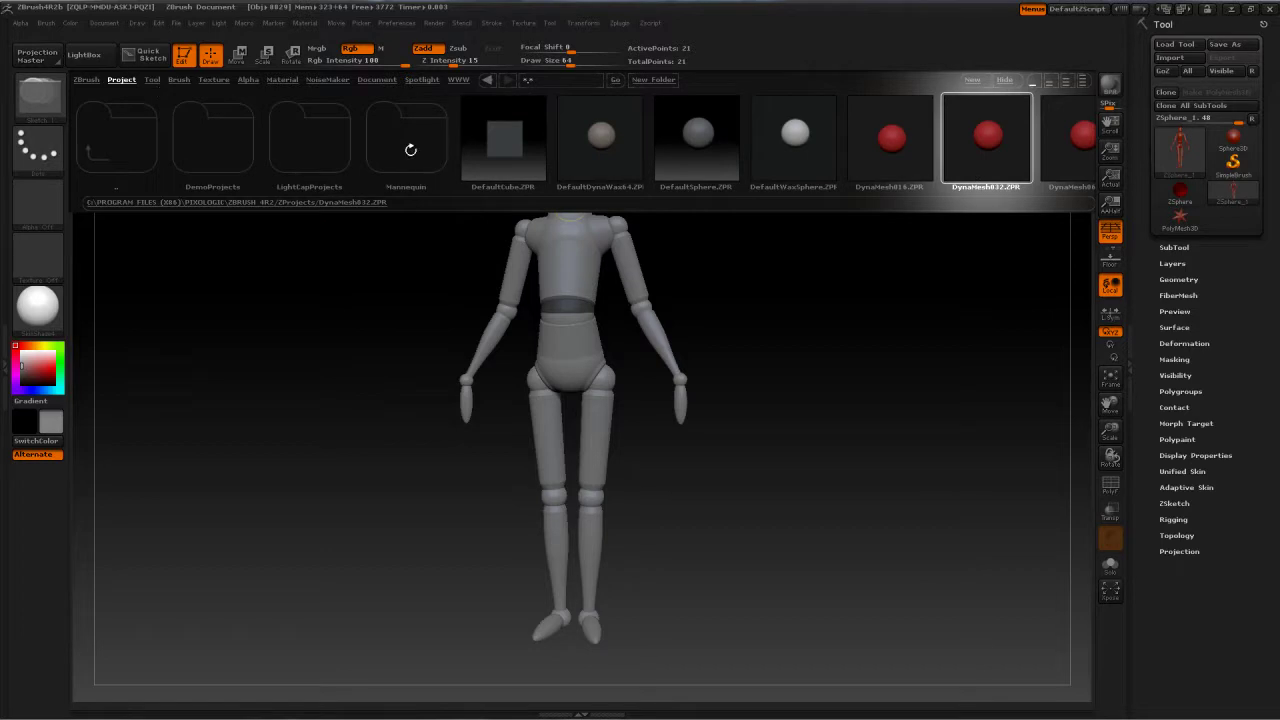
# Load the 8HeadMan project from the Mannequin project folder in LightBox
pyautogui.doubleClick(410, 149)
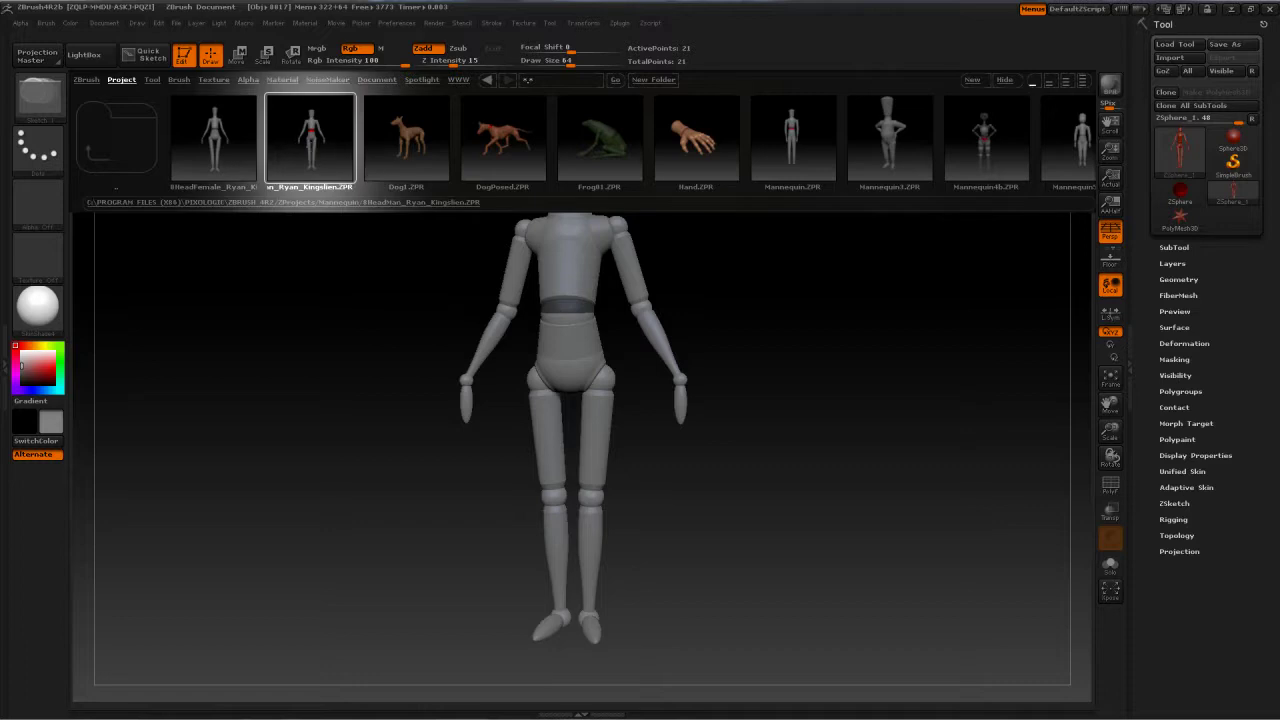
pyautogui.doubleClick(310, 140)
pyautogui.click(681, 371)
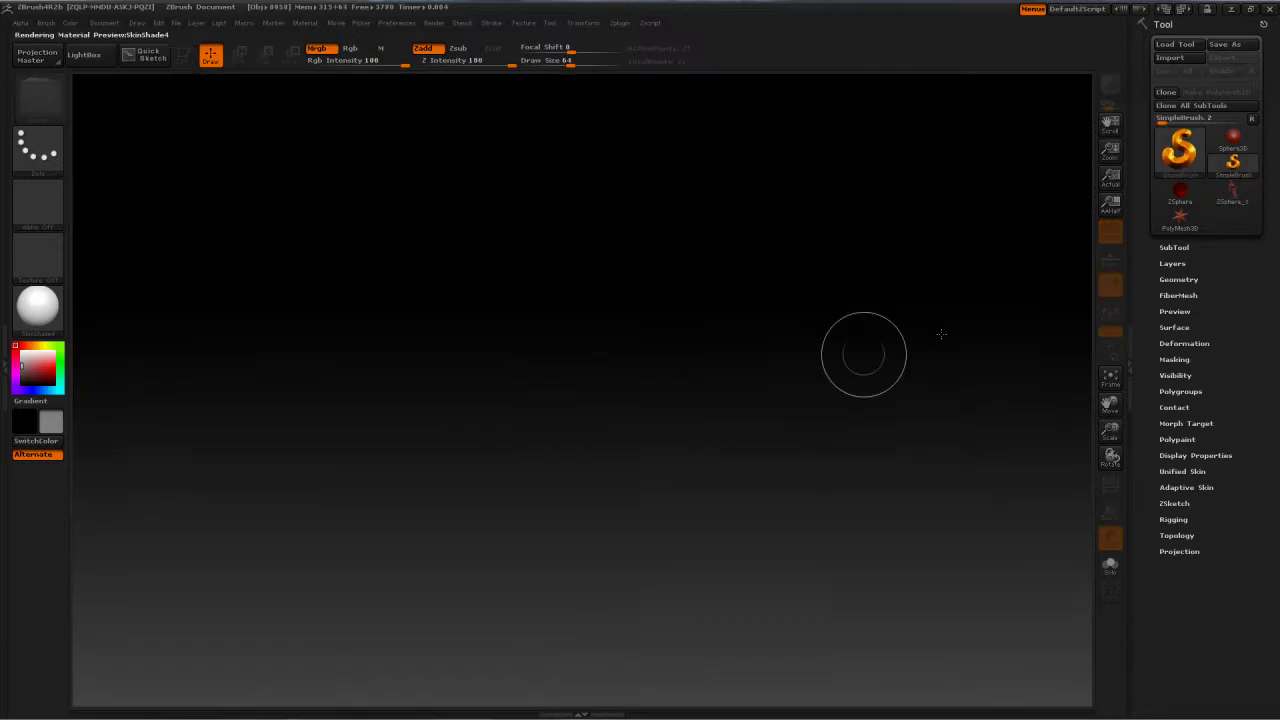
# Choose the ZSphere mannequin tool, draw it upright on the empty canvas, and make it editable in Edit mode
pyautogui.click(1236, 202)
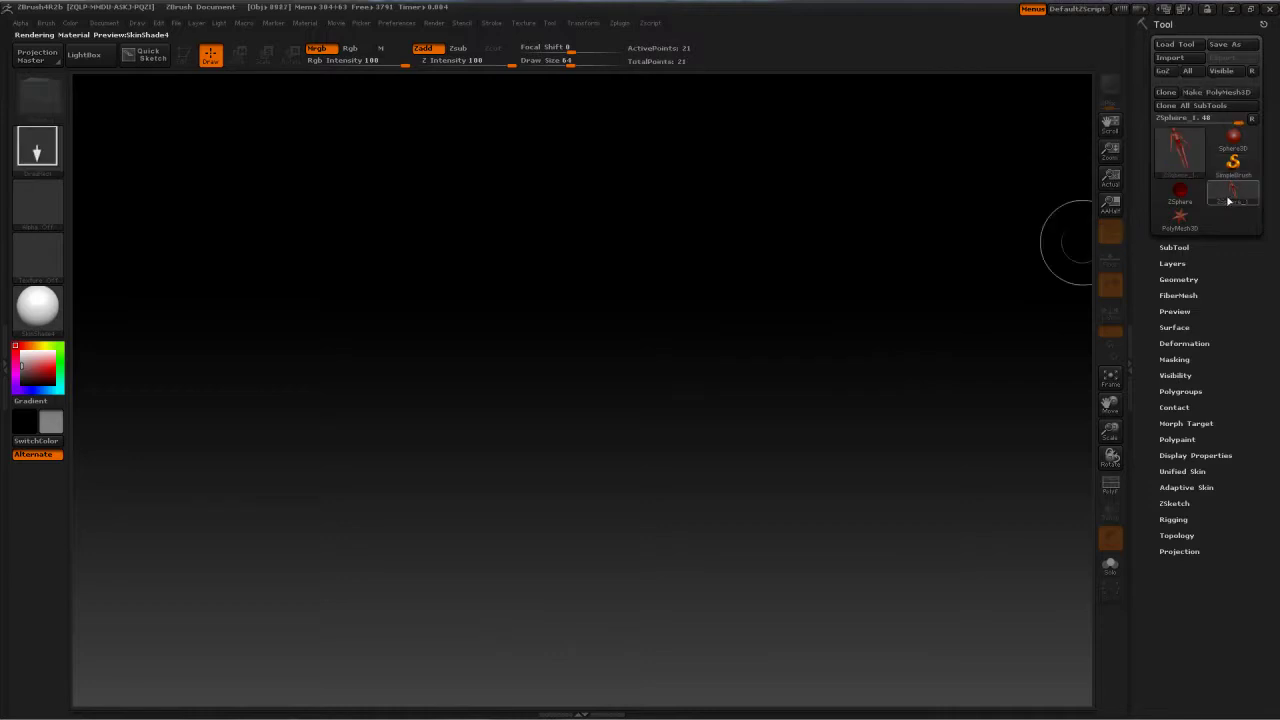
pyautogui.moveTo(581, 340); pyautogui.dragTo(581, 497)
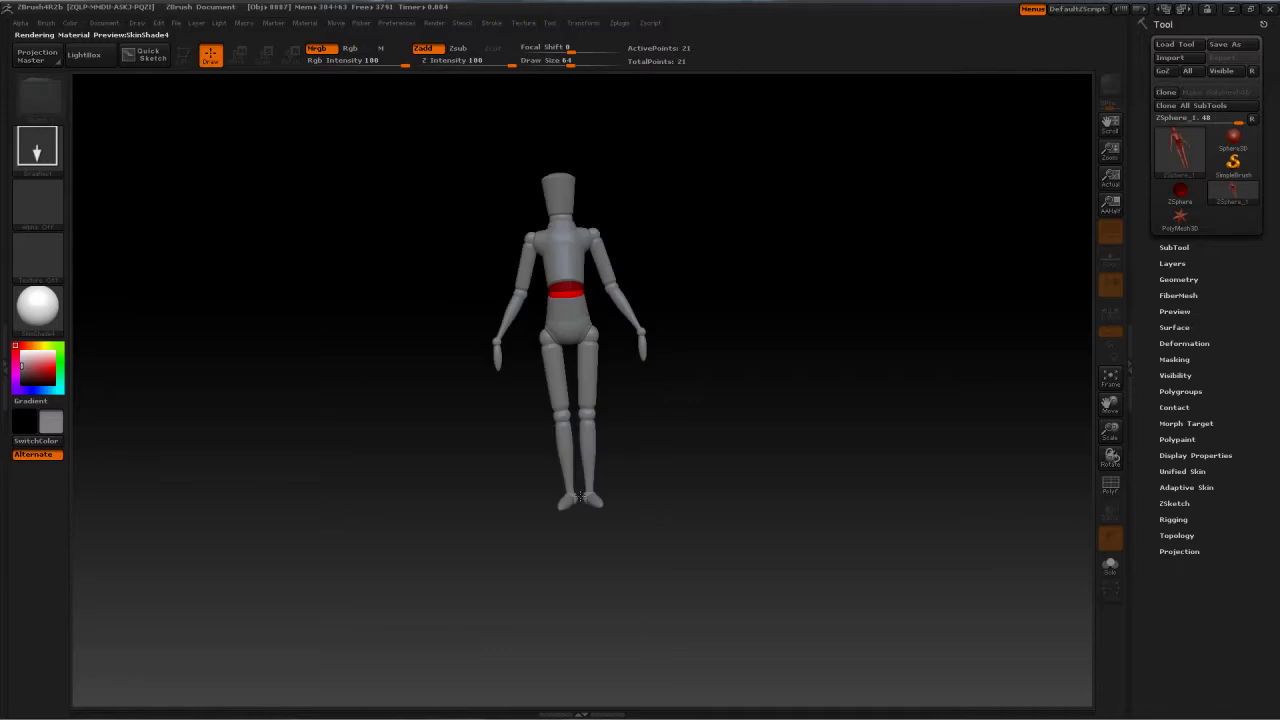
pyautogui.press('t')
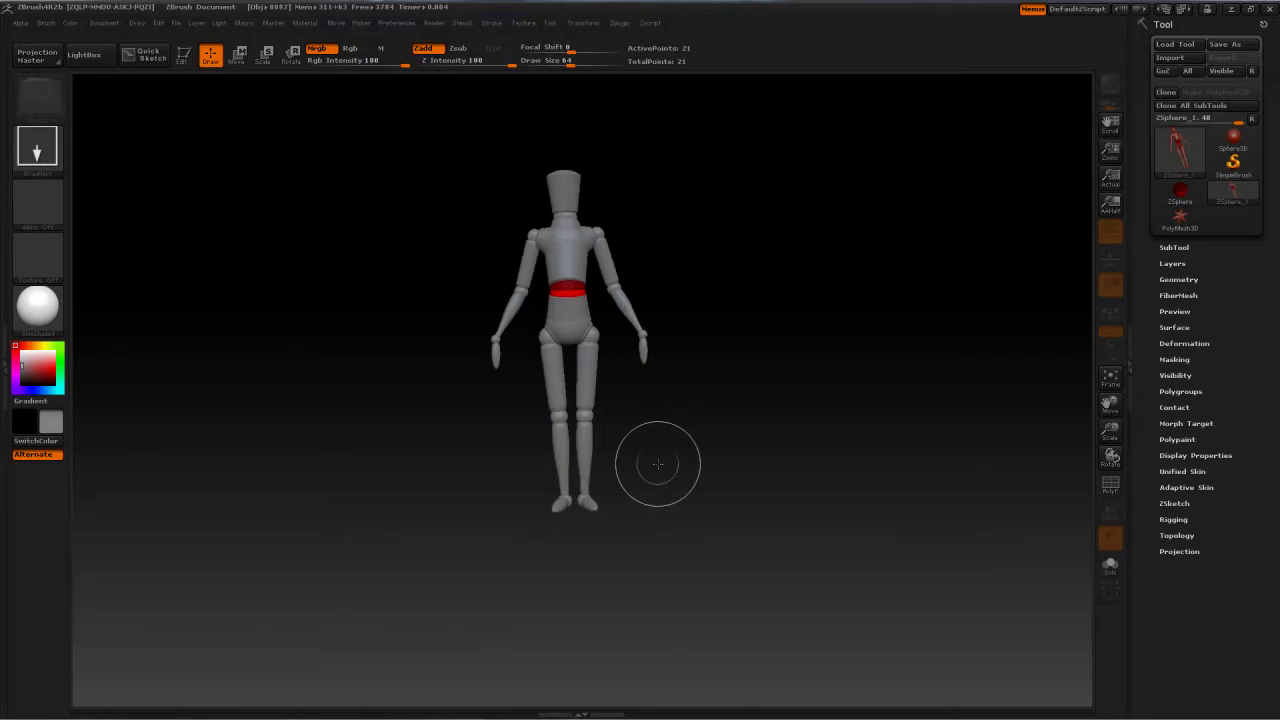
pyautogui.click(185, 55)
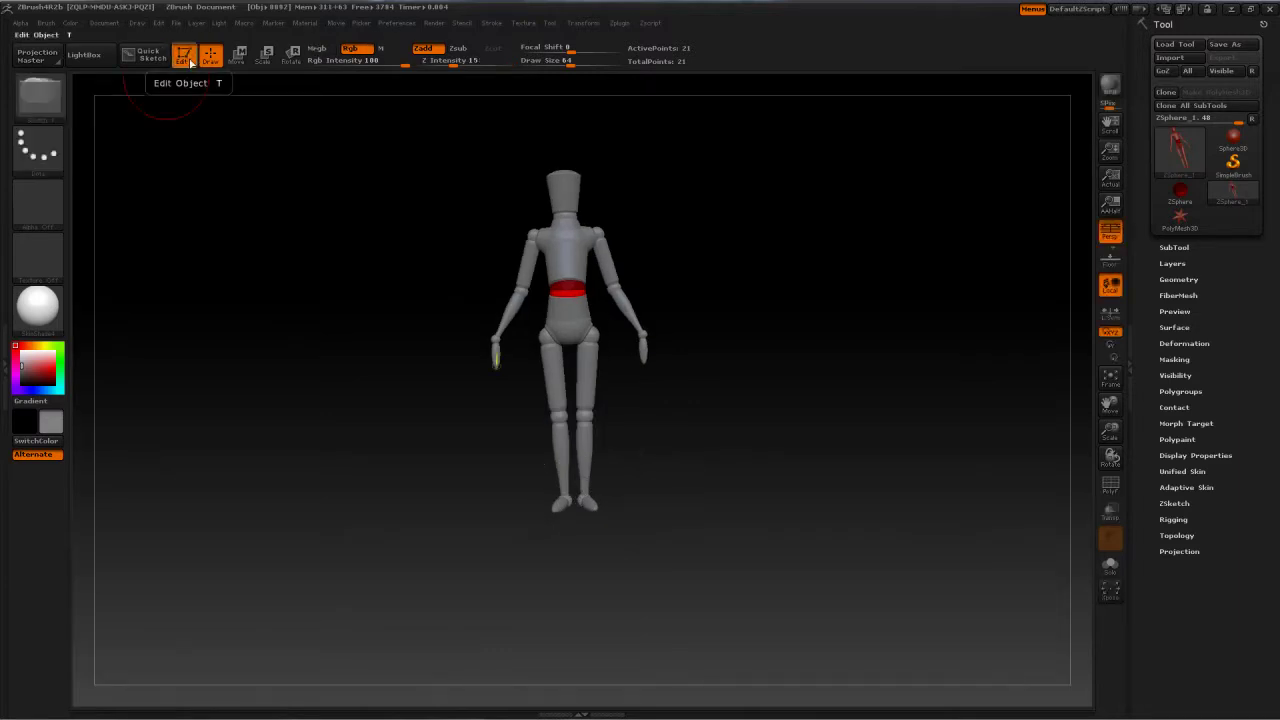
pyautogui.moveTo(773, 403); pyautogui.dragTo(811, 456)
# Pose both arms symmetrically with Move, bending the elbows, raising the forearms, and angling the hands forward
pyautogui.click(238, 53)
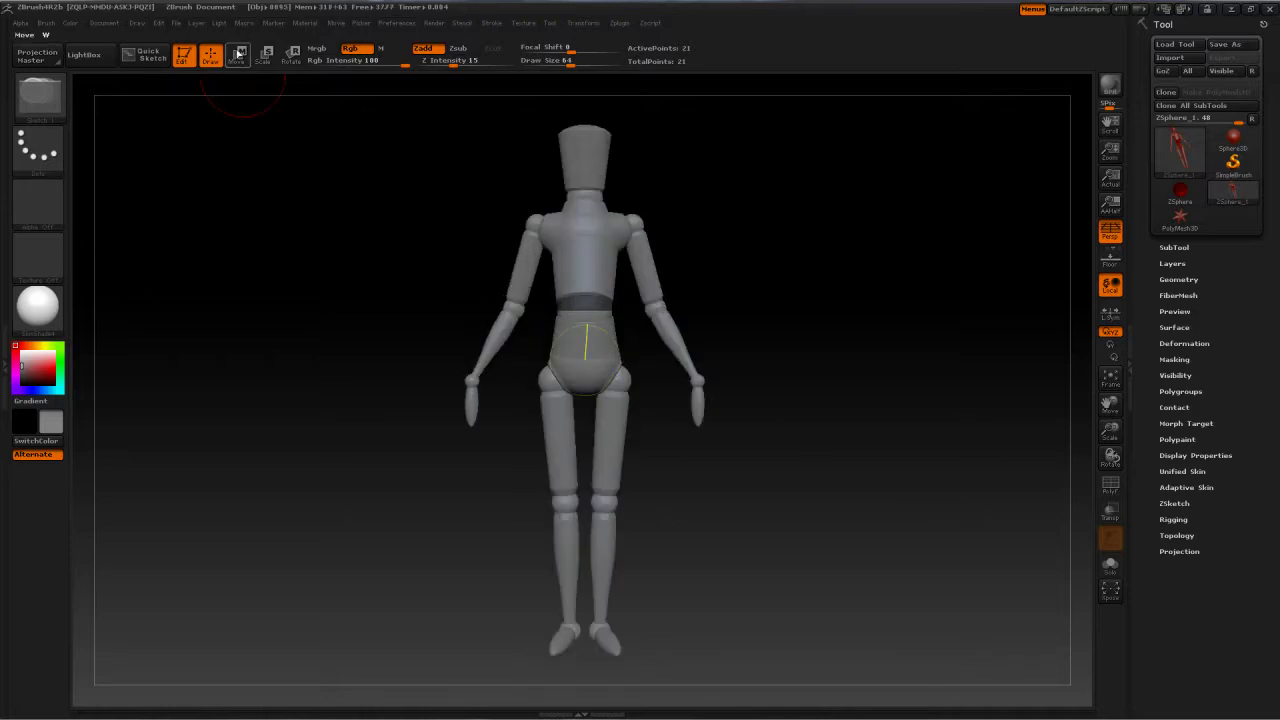
pyautogui.click(238, 54)
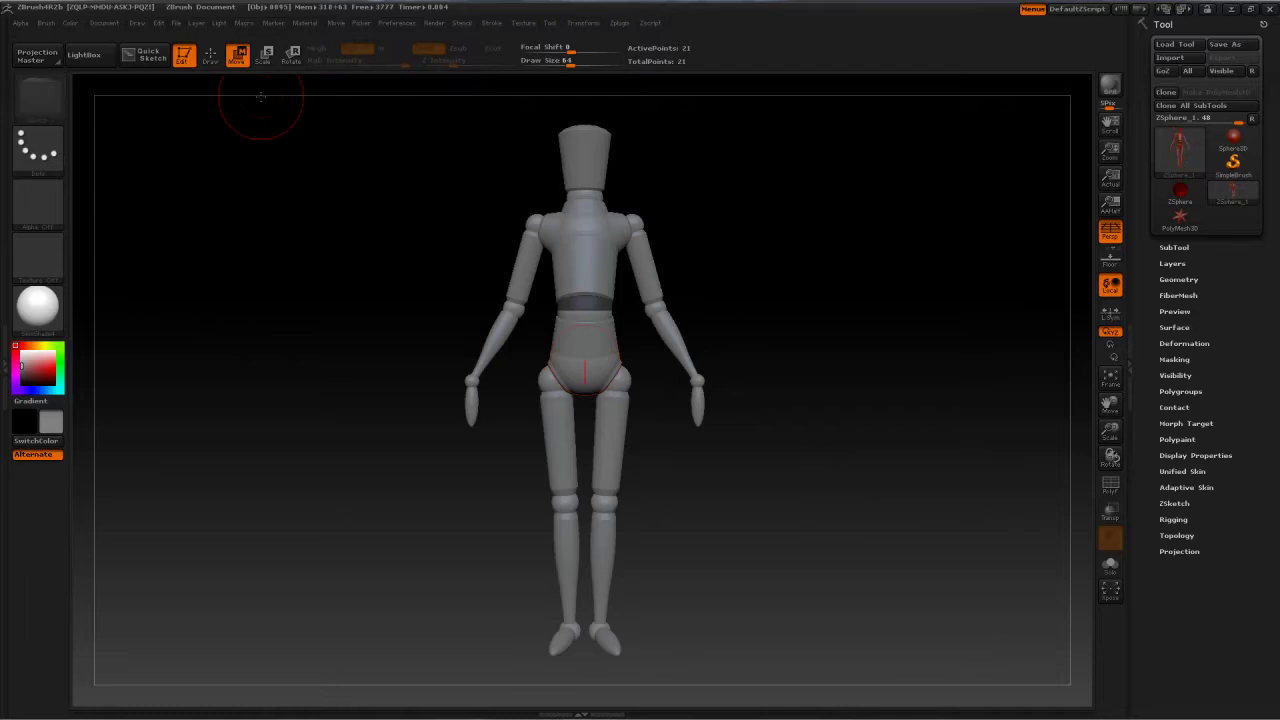
pyautogui.moveTo(427, 237)
pyautogui.mouseDown()
pyautogui.moveTo(248, 114)
pyautogui.moveTo(332, 210)
pyautogui.moveTo(749, 270)
pyautogui.moveTo(737, 271)
pyautogui.mouseUp()
pyautogui.moveTo(522, 275)
pyautogui.mouseDown()
pyautogui.moveTo(476, 233)
pyautogui.moveTo(502, 256)
pyautogui.moveTo(478, 333)
pyautogui.moveTo(451, 311)
pyautogui.moveTo(507, 262)
pyautogui.moveTo(527, 276)
pyautogui.mouseUp()
pyautogui.click(420, 317)
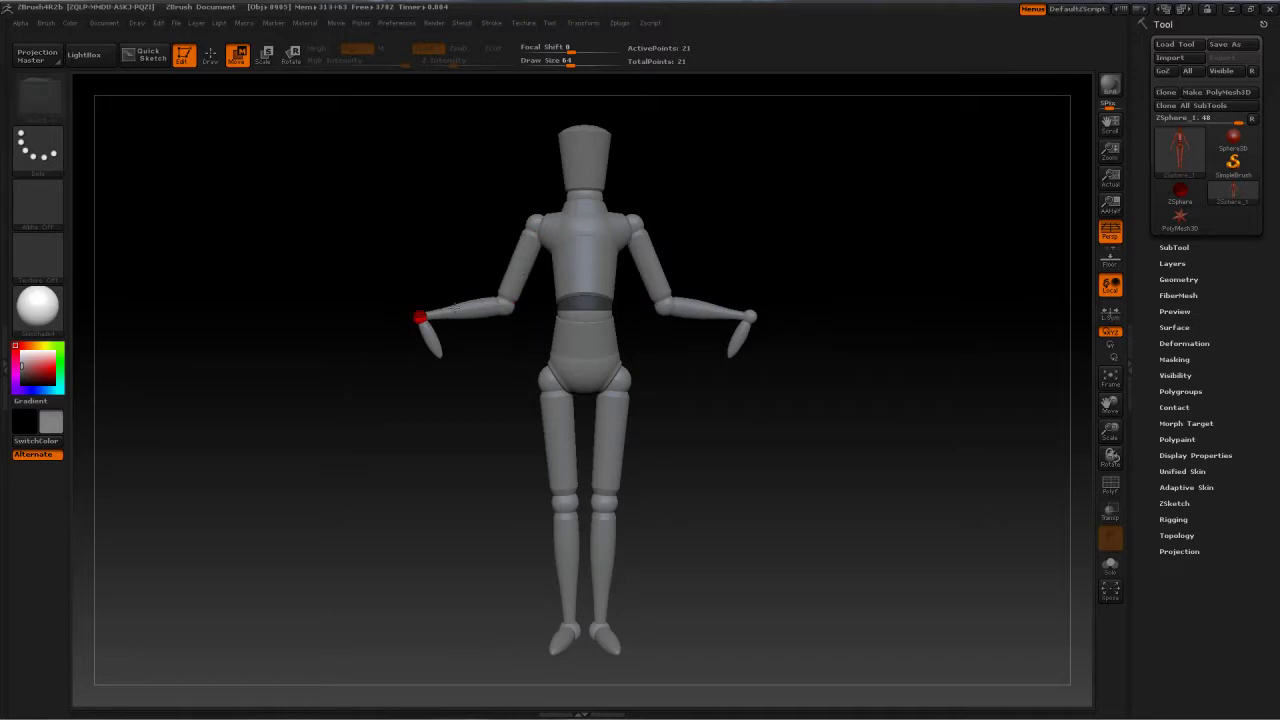
pyautogui.moveTo(453, 309); pyautogui.dragTo(451, 259)
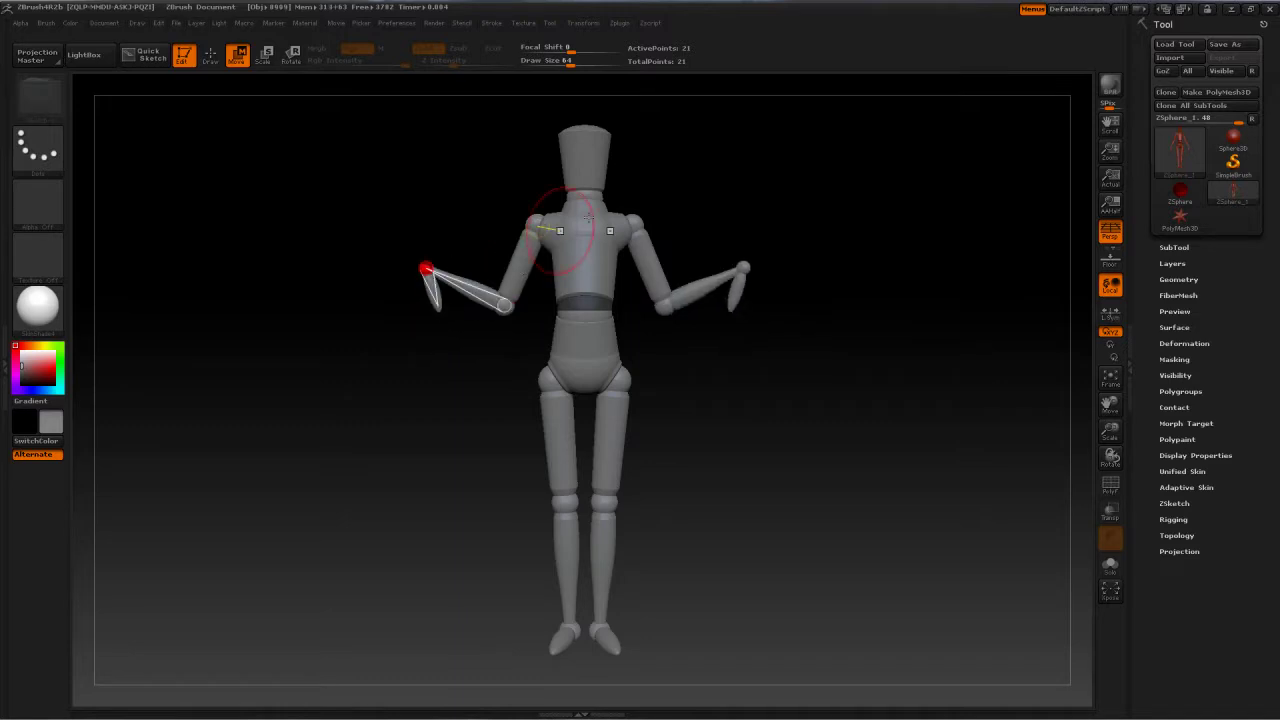
pyautogui.moveTo(652, 222); pyautogui.dragTo(690, 307)
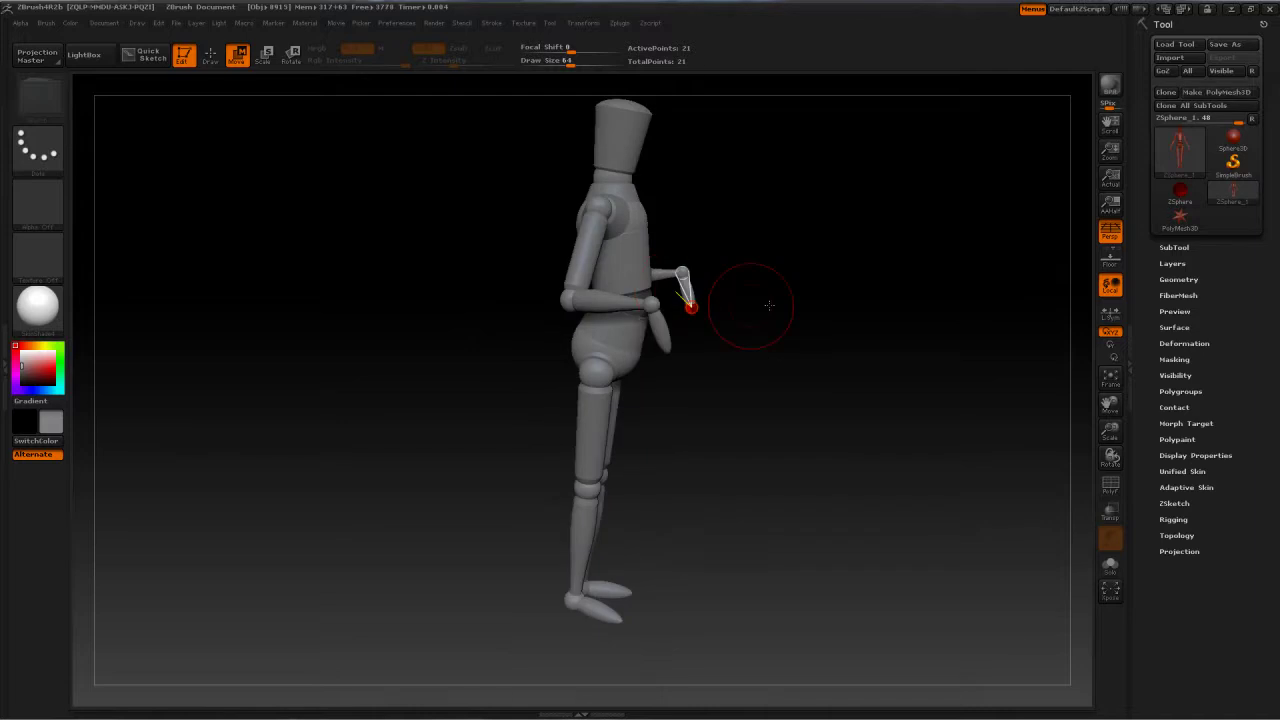
# Bend the mannequin's lower legs backward at the knees and point the feet downward
pyautogui.moveTo(769, 304)
pyautogui.mouseDown()
pyautogui.moveTo(702, 302)
pyautogui.moveTo(781, 288)
pyautogui.moveTo(645, 302)
pyautogui.moveTo(646, 318)
pyautogui.moveTo(671, 320)
pyautogui.moveTo(610, 333)
pyautogui.moveTo(645, 427)
pyautogui.moveTo(569, 397)
pyautogui.moveTo(592, 365)
pyautogui.moveTo(571, 352)
pyautogui.moveTo(593, 355)
pyautogui.moveTo(517, 355)
pyautogui.moveTo(602, 378)
pyautogui.moveTo(545, 371)
pyautogui.moveTo(585, 553)
pyautogui.moveTo(513, 531)
pyautogui.moveTo(522, 537)
pyautogui.mouseUp()
pyautogui.moveTo(547, 626); pyautogui.dragTo(512, 634)
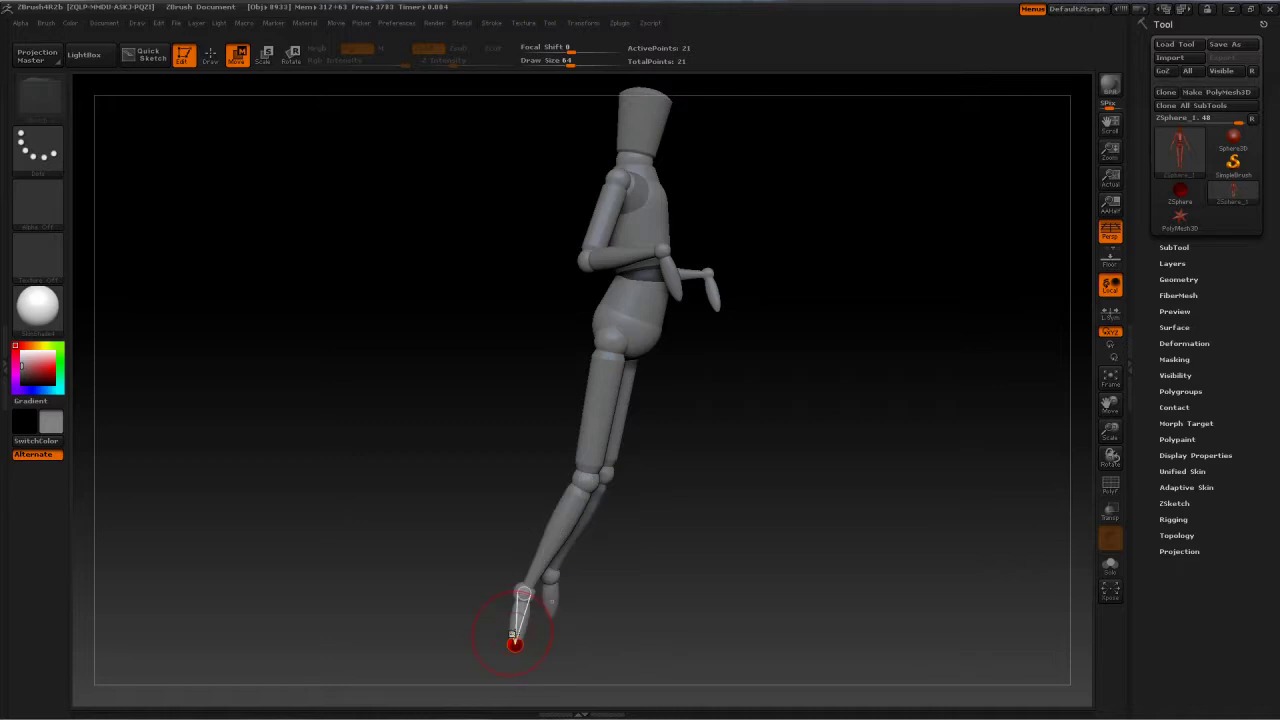
pyautogui.moveTo(940, 428)
pyautogui.mouseDown()
pyautogui.moveTo(845, 429)
pyautogui.moveTo(899, 454)
pyautogui.moveTo(571, 314)
pyautogui.mouseUp()
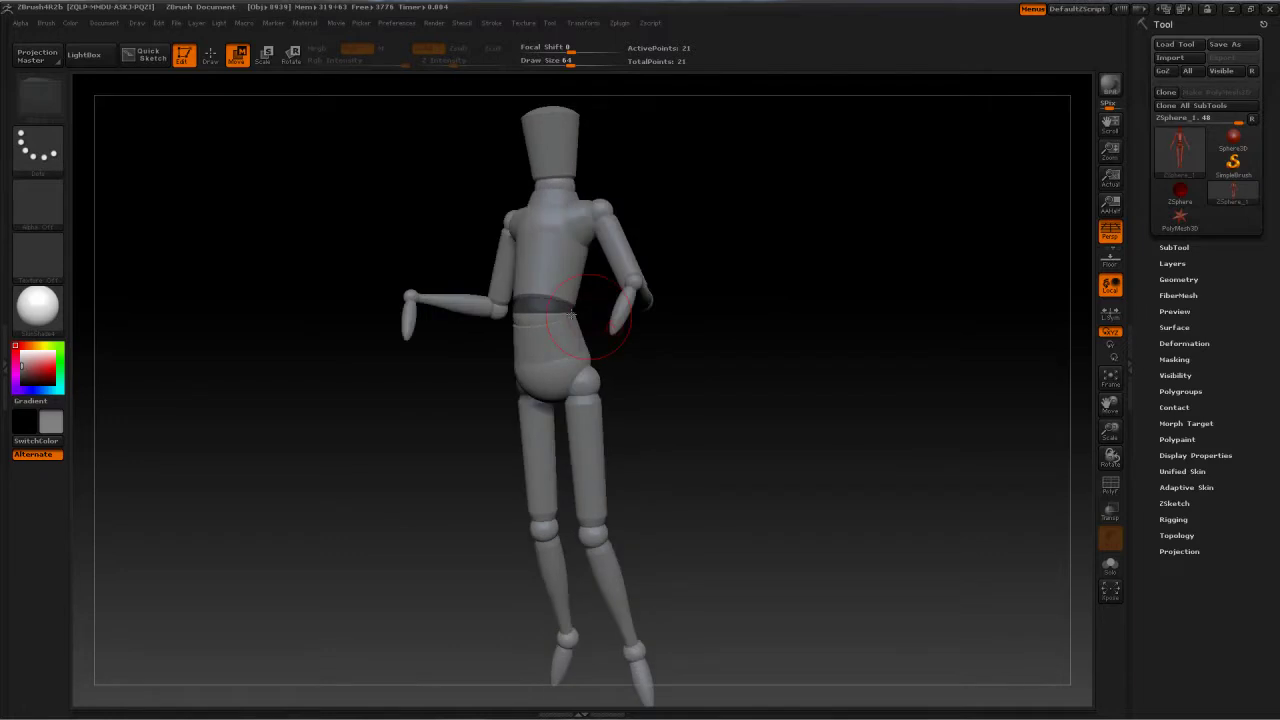
# Try shifting and tilting the mannequin's head from the front, and undo the head moves
pyautogui.moveTo(438, 274)
pyautogui.mouseDown()
pyautogui.moveTo(442, 241)
pyautogui.moveTo(669, 193)
pyautogui.mouseUp()
pyautogui.moveTo(480, 128); pyautogui.dragTo(532, 150)
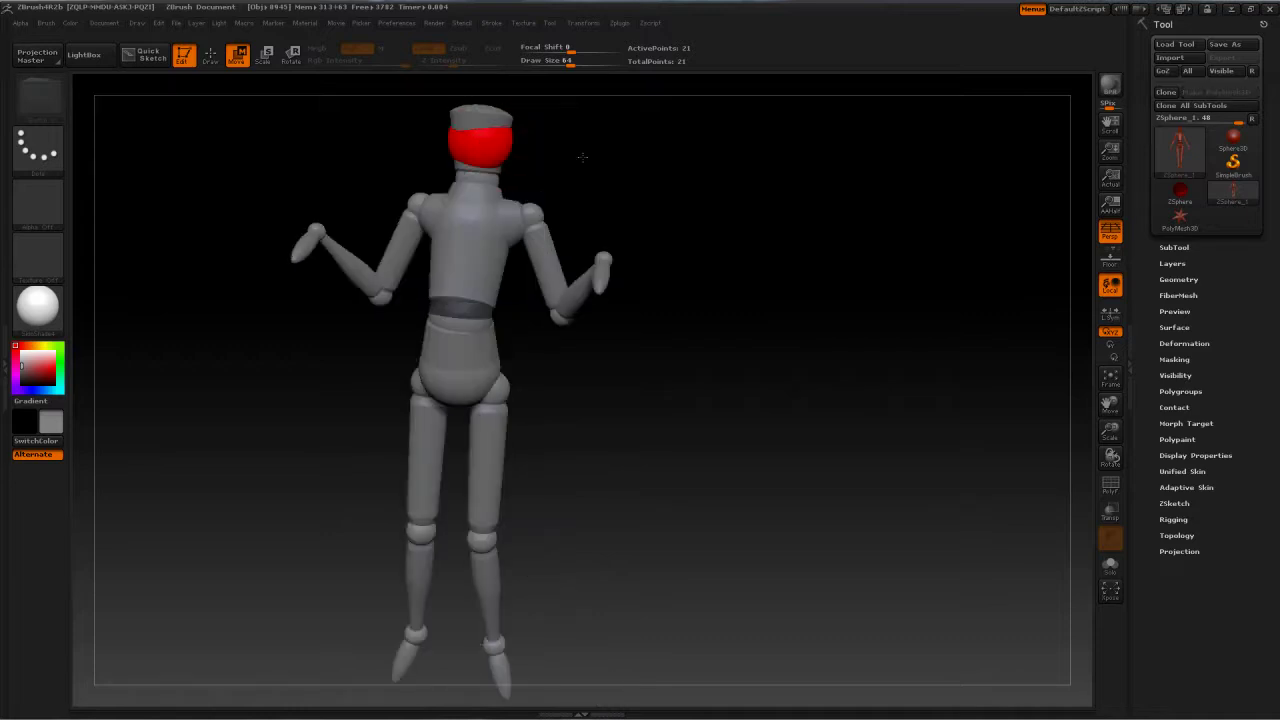
pyautogui.hotkey('ctrl', 'z')
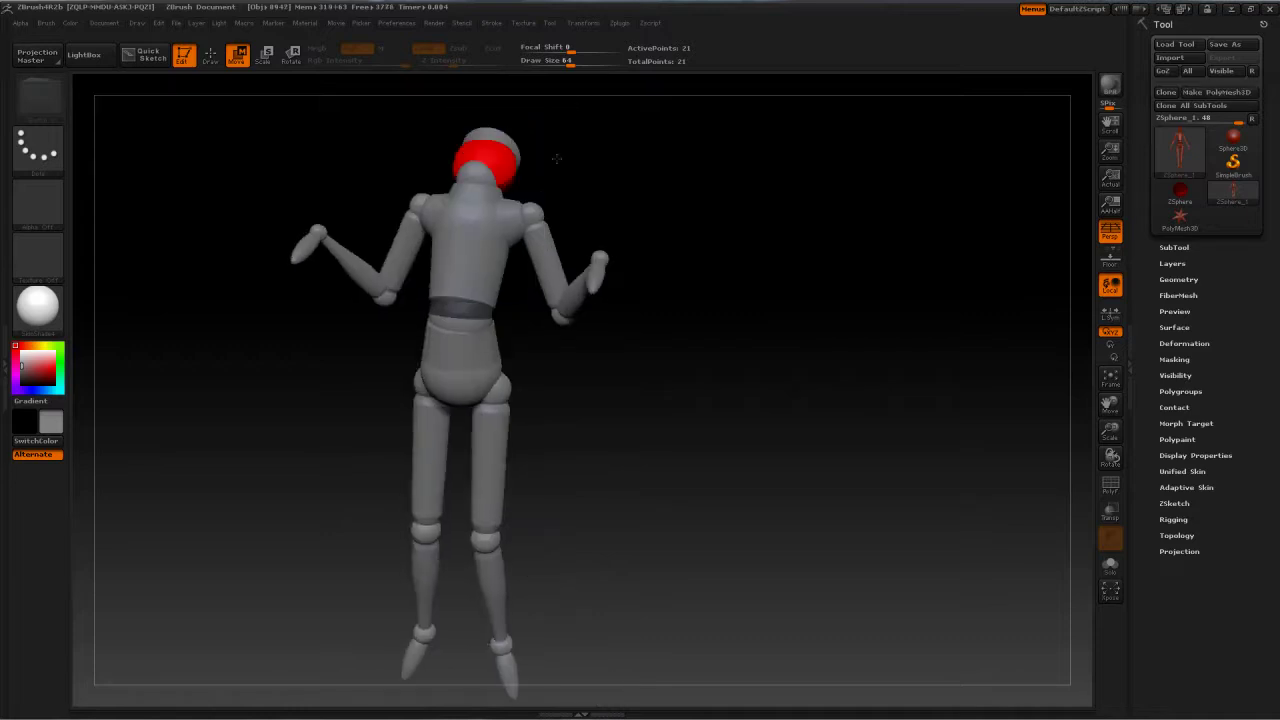
pyautogui.hotkey('ctrl', 'z')
pyautogui.moveTo(509, 132); pyautogui.dragTo(508, 142)
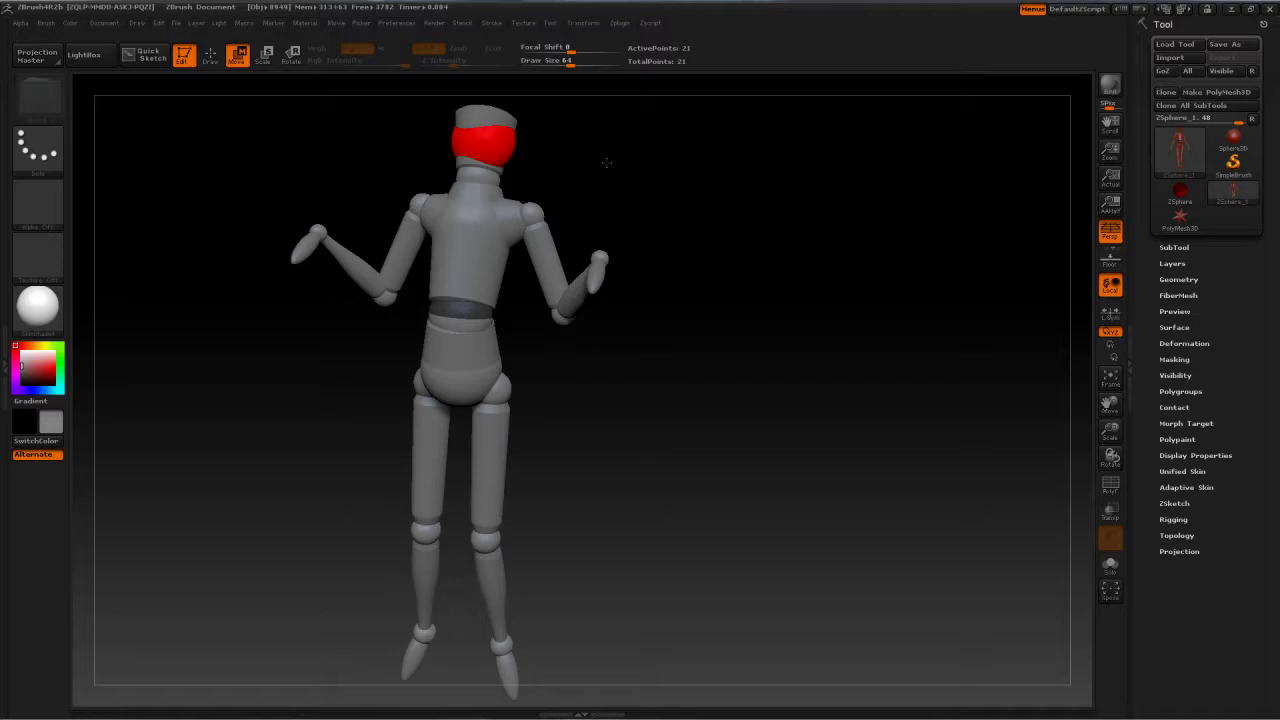
pyautogui.hotkey('ctrl', 'z')
pyautogui.hotkey('ctrl', 'z')
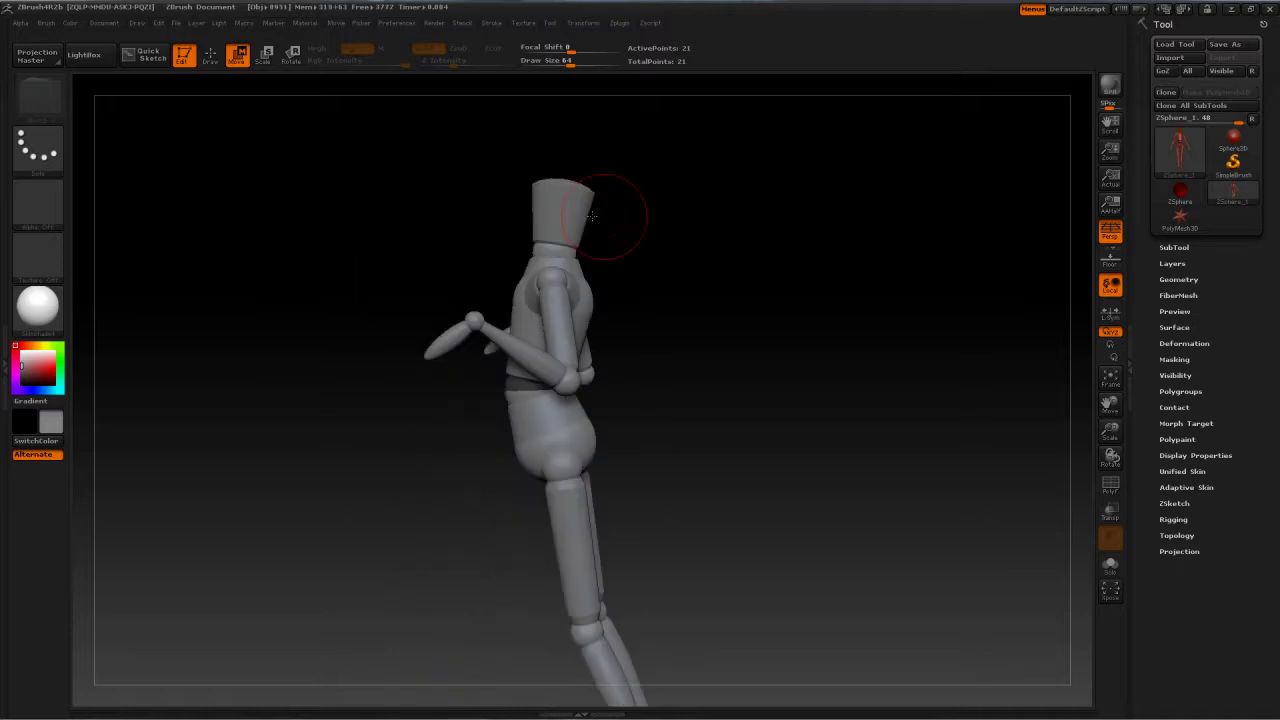
# Try stretching, tilting and shortening the head from the side, and undo the changes
pyautogui.hotkey('ctrl', 'z')
pyautogui.hotkey('ctrl', 'z')
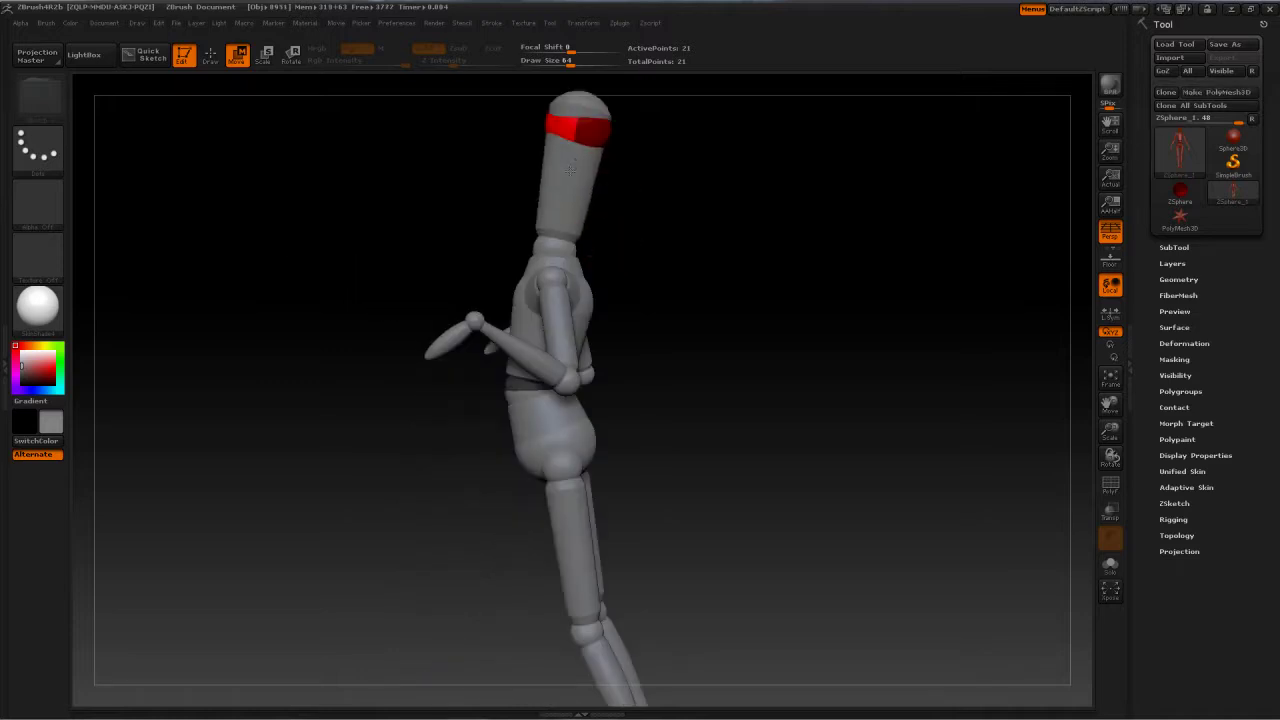
pyautogui.hotkey('ctrl', 'z')
pyautogui.moveTo(556, 194); pyautogui.dragTo(536, 174)
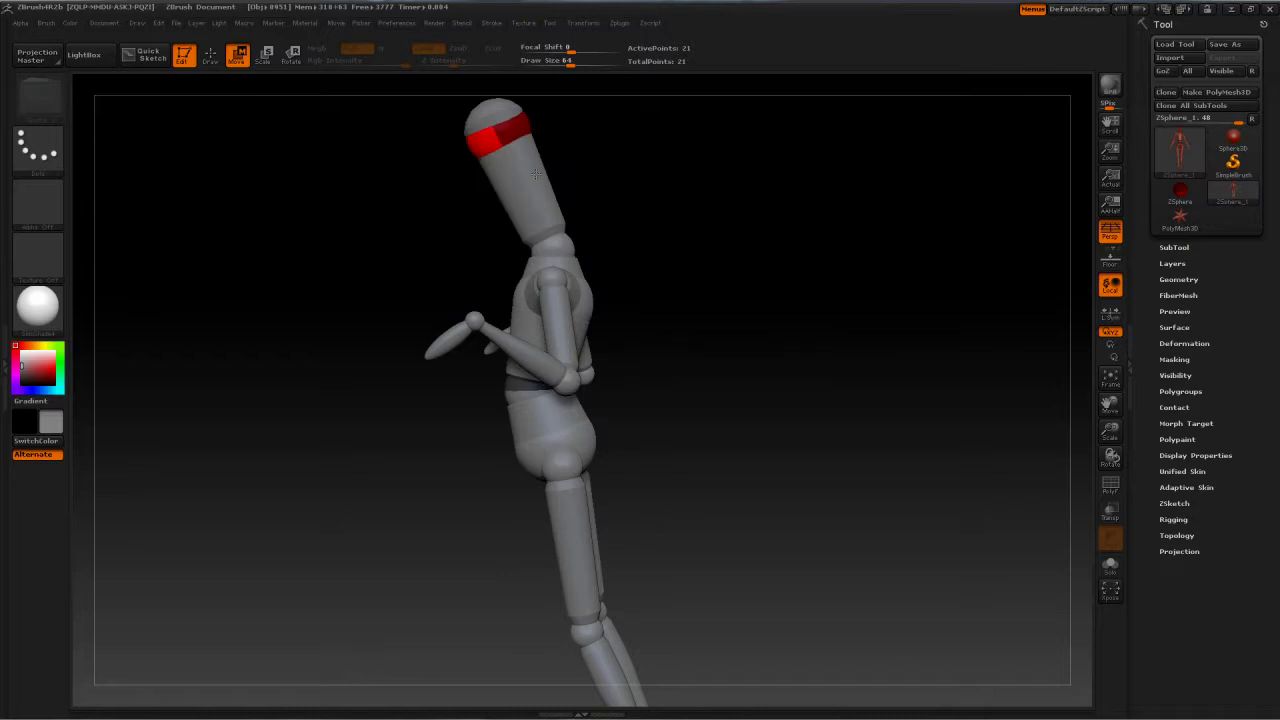
pyautogui.hotkey('ctrl', 'z')
pyautogui.hotkey('ctrl', 'z')
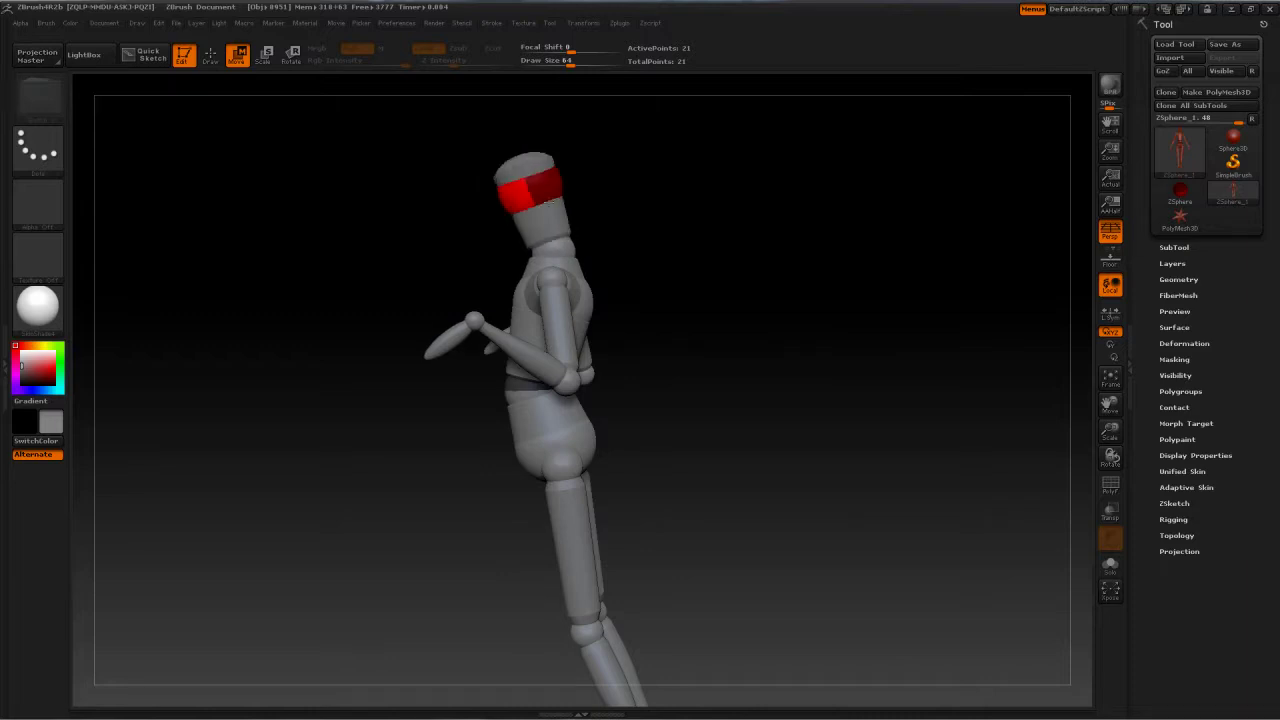
pyautogui.moveTo(830, 274); pyautogui.dragTo(701, 274)
pyautogui.hotkey('ctrl', 'z')
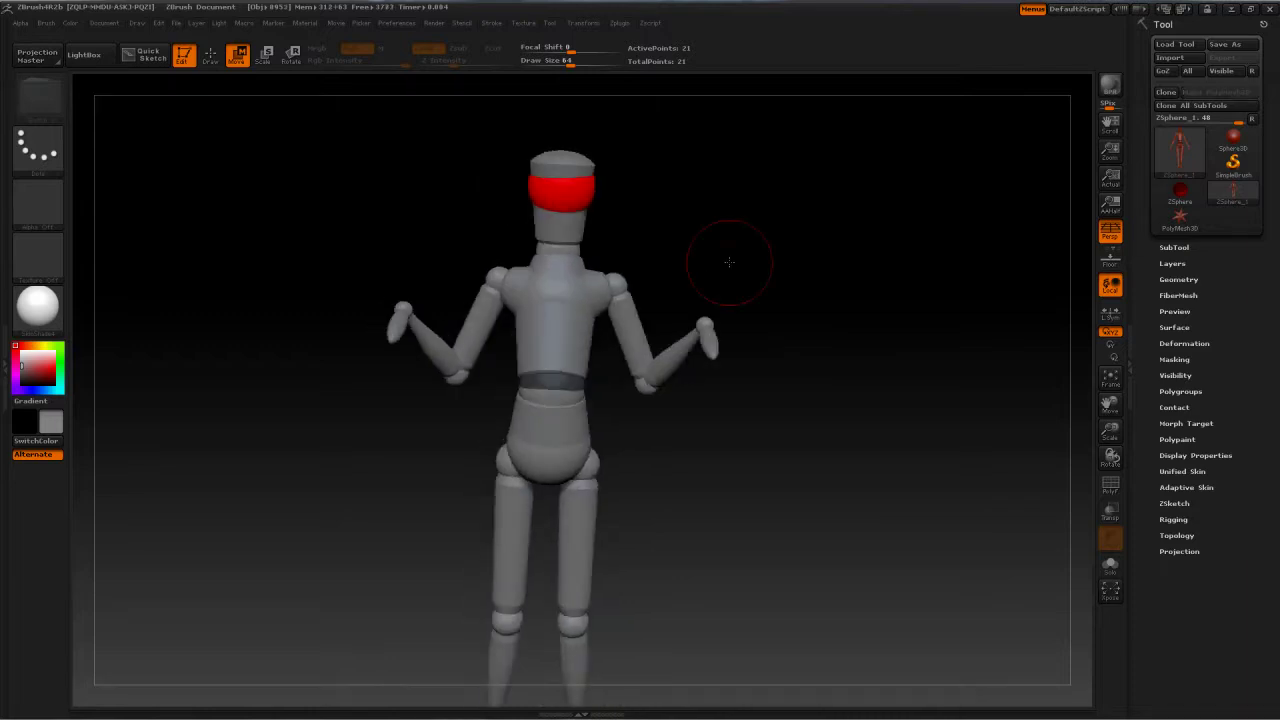
pyautogui.hotkey('ctrl', 'z')
pyautogui.hotkey('ctrl', 'z')
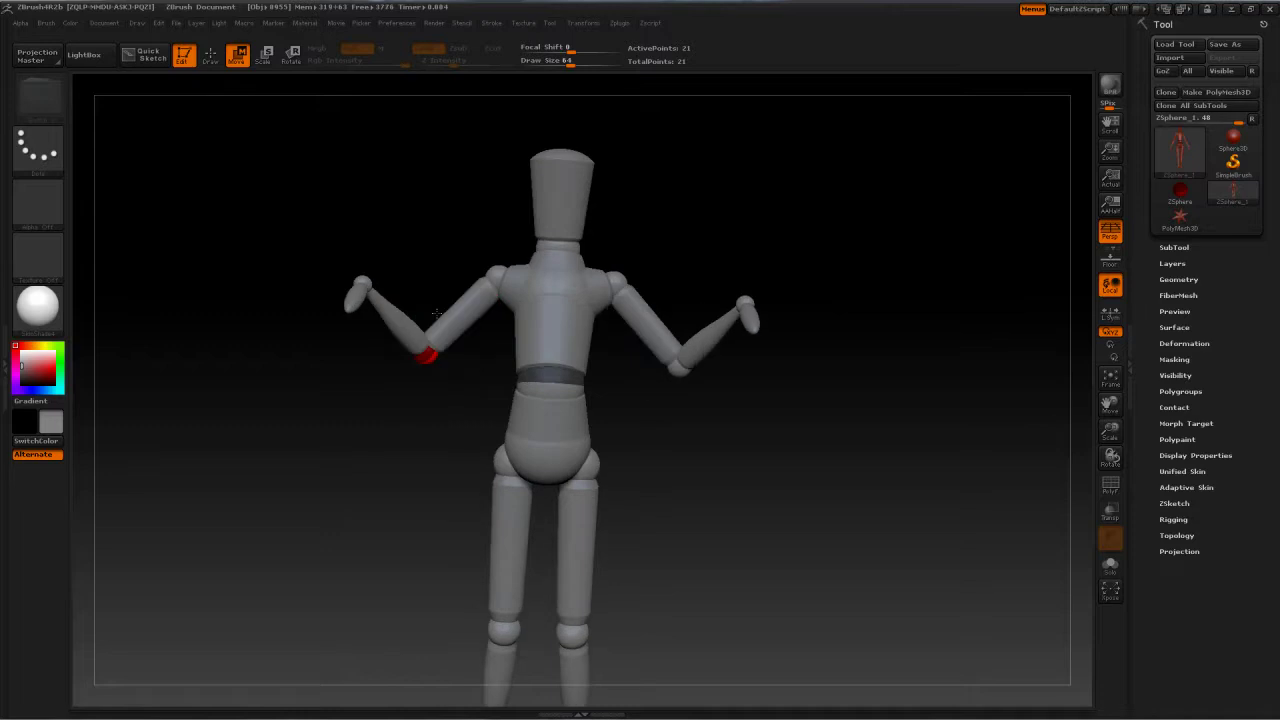
# Undo the outward move of the mannequin's elbows
pyautogui.hotkey('ctrl', 'z')
pyautogui.hotkey('ctrl', 'z')
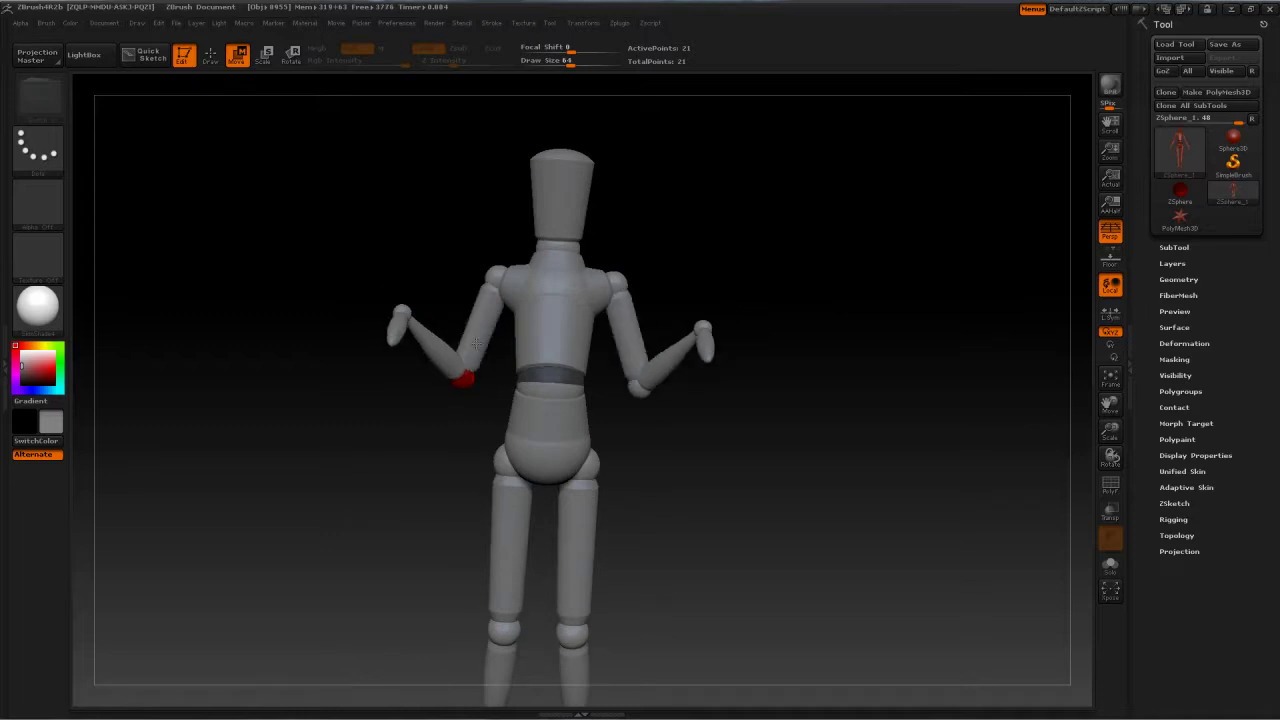
pyautogui.hotkey('ctrl', 'z')
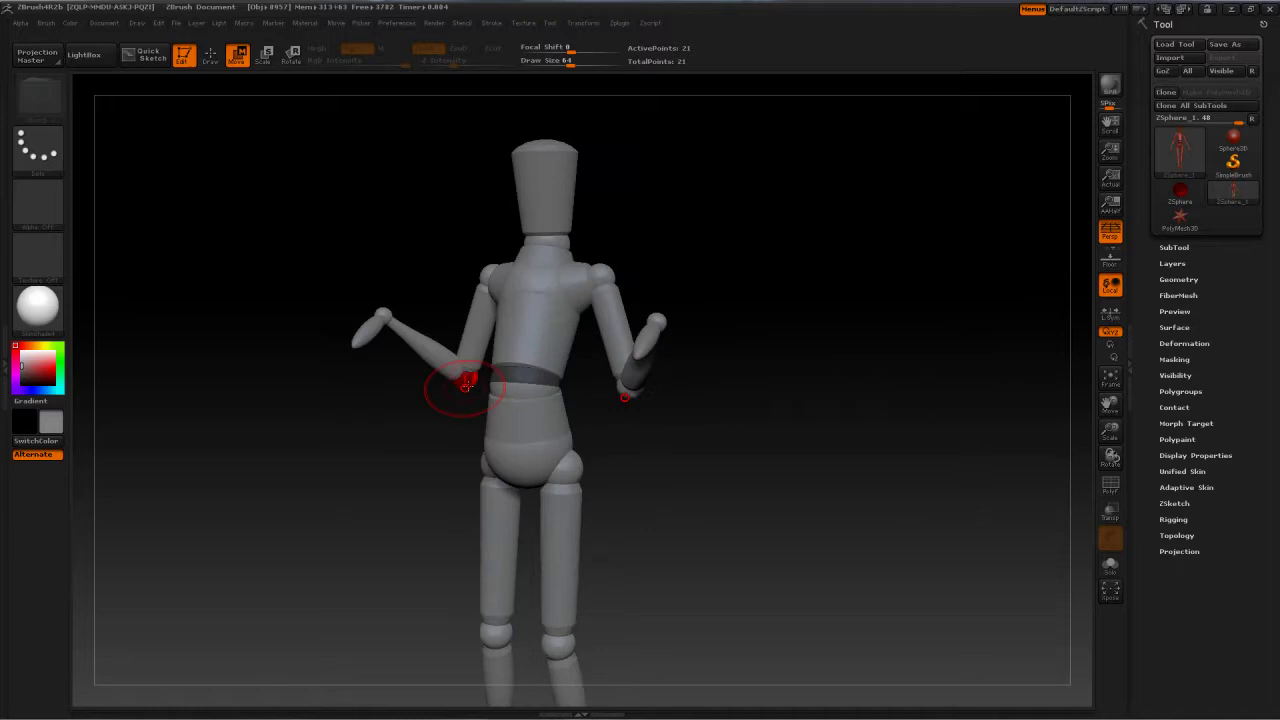
# Lengthen both arms by pulling the elbow joints down and outward, raising the wrists, and stretching the hands
pyautogui.moveTo(466, 384)
pyautogui.mouseDown()
pyautogui.moveTo(400, 483)
pyautogui.moveTo(410, 490)
pyautogui.mouseUp()
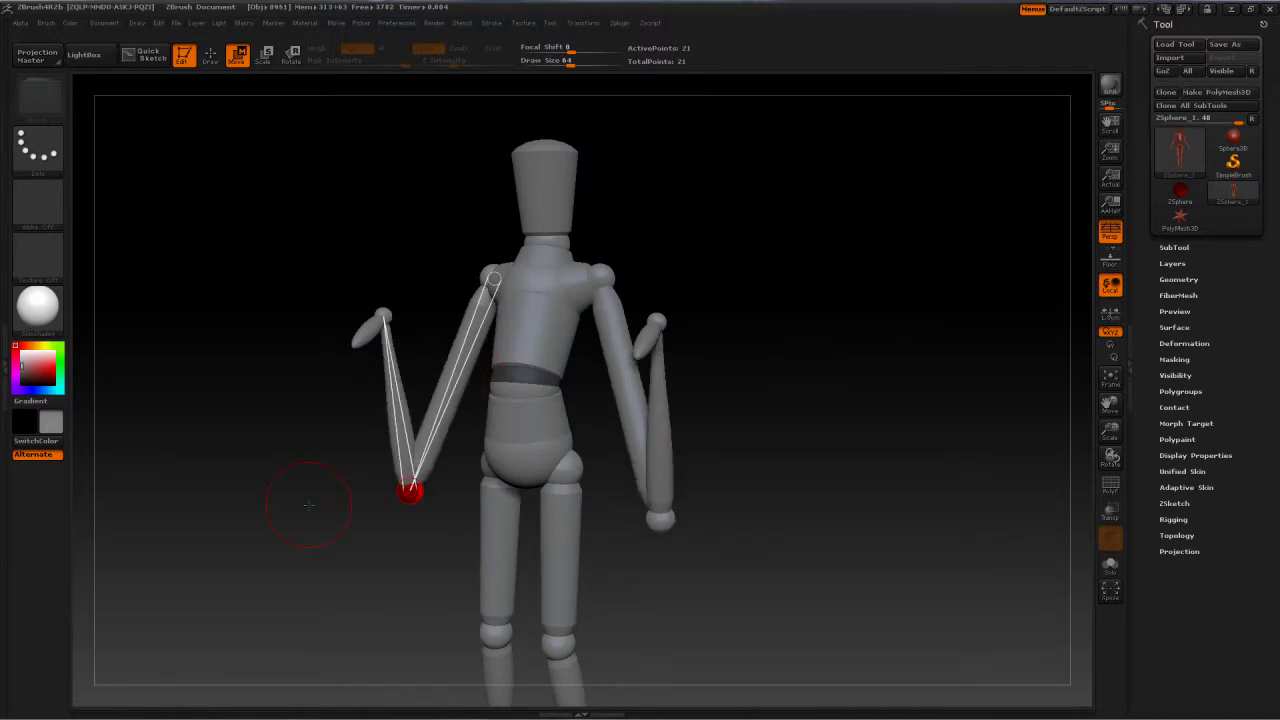
pyautogui.moveTo(309, 505)
pyautogui.mouseDown()
pyautogui.moveTo(458, 531)
pyautogui.moveTo(310, 505)
pyautogui.moveTo(383, 348)
pyautogui.moveTo(380, 242)
pyautogui.moveTo(534, 253)
pyautogui.moveTo(679, 455)
pyautogui.moveTo(724, 380)
pyautogui.moveTo(797, 403)
pyautogui.moveTo(876, 452)
pyautogui.mouseUp()
pyautogui.moveTo(530, 296); pyautogui.dragTo(483, 289)
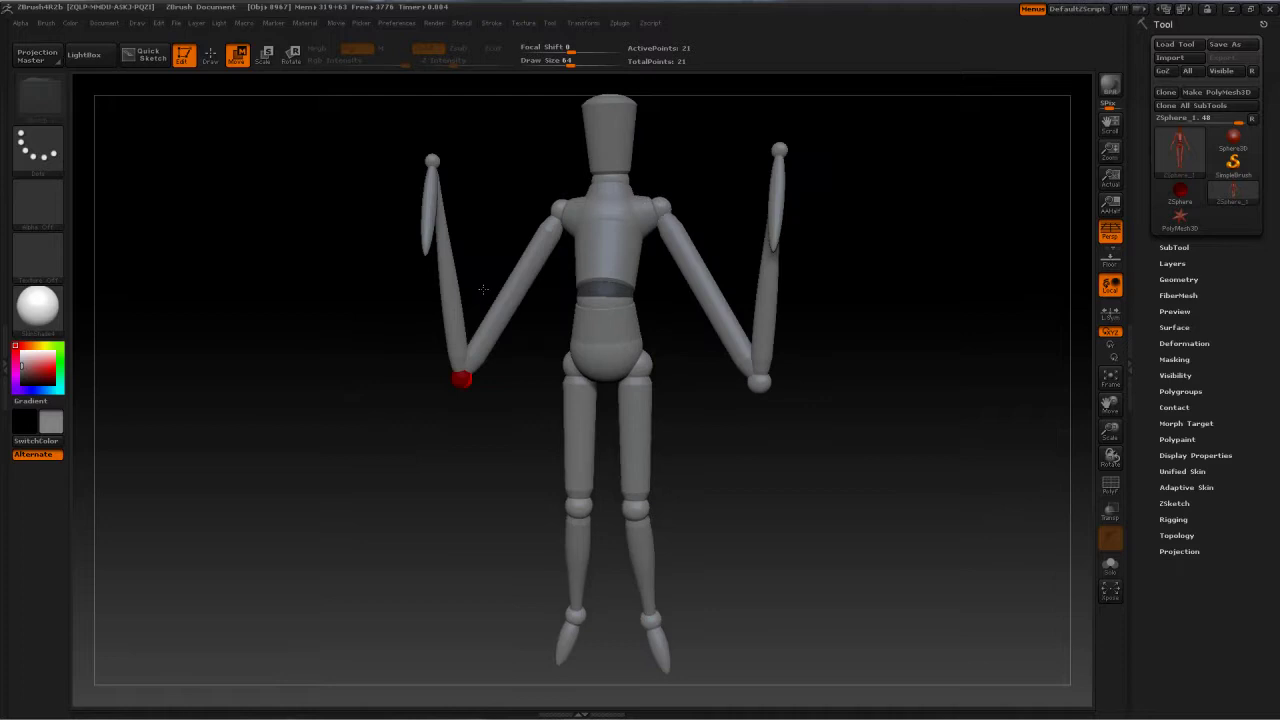
pyautogui.moveTo(430, 237)
pyautogui.mouseDown()
pyautogui.moveTo(341, 206)
pyautogui.moveTo(303, 326)
pyautogui.moveTo(424, 345)
pyautogui.moveTo(648, 470)
pyautogui.moveTo(430, 446)
pyautogui.mouseUp()
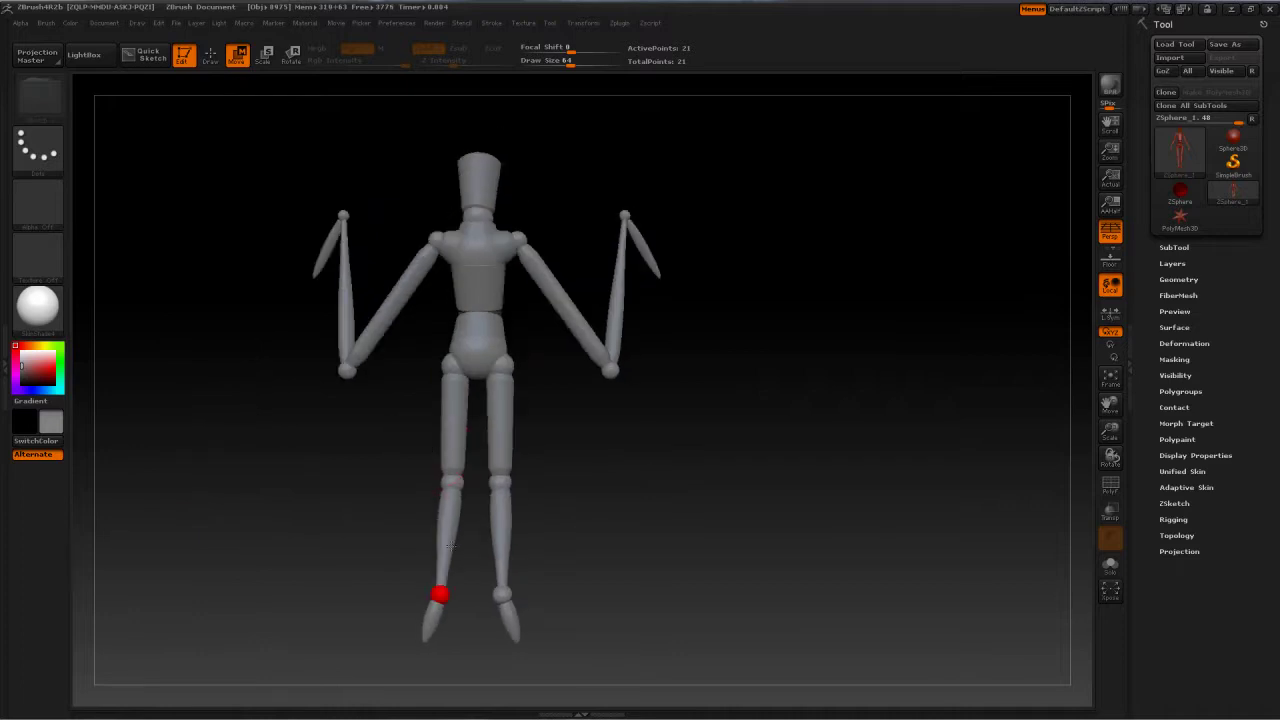
# Adjust both legs by swinging the shins inward, moving the hip joints outward and up, and shifting the foot tips slightly
pyautogui.moveTo(450, 548); pyautogui.dragTo(464, 553)
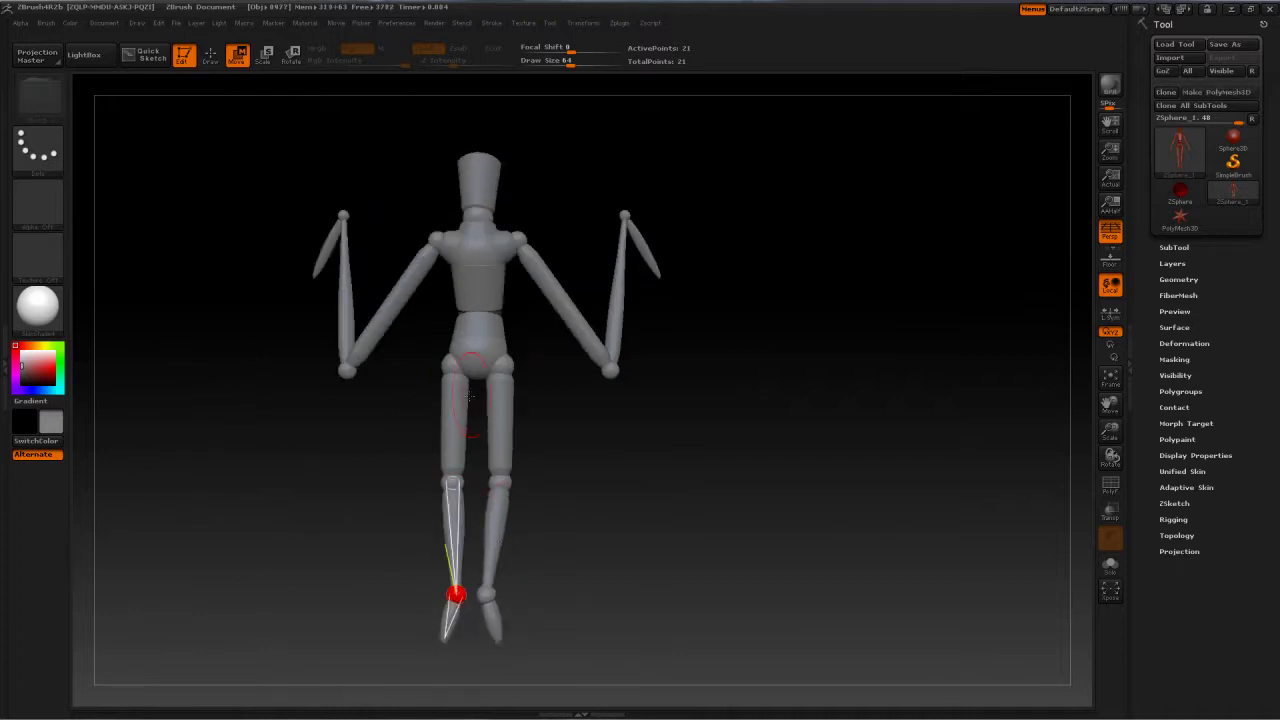
pyautogui.moveTo(458, 368); pyautogui.dragTo(446, 357)
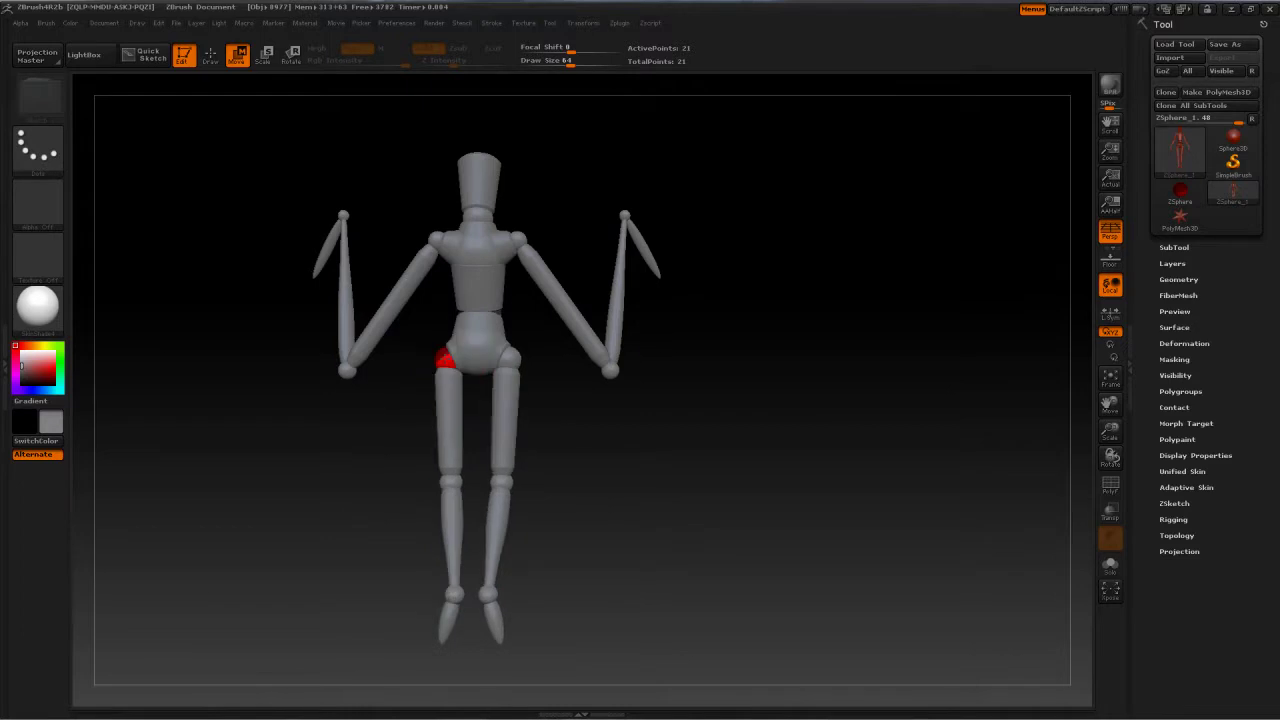
pyautogui.moveTo(390, 410)
pyautogui.mouseDown()
pyautogui.moveTo(542, 417)
pyautogui.moveTo(421, 425)
pyautogui.mouseUp()
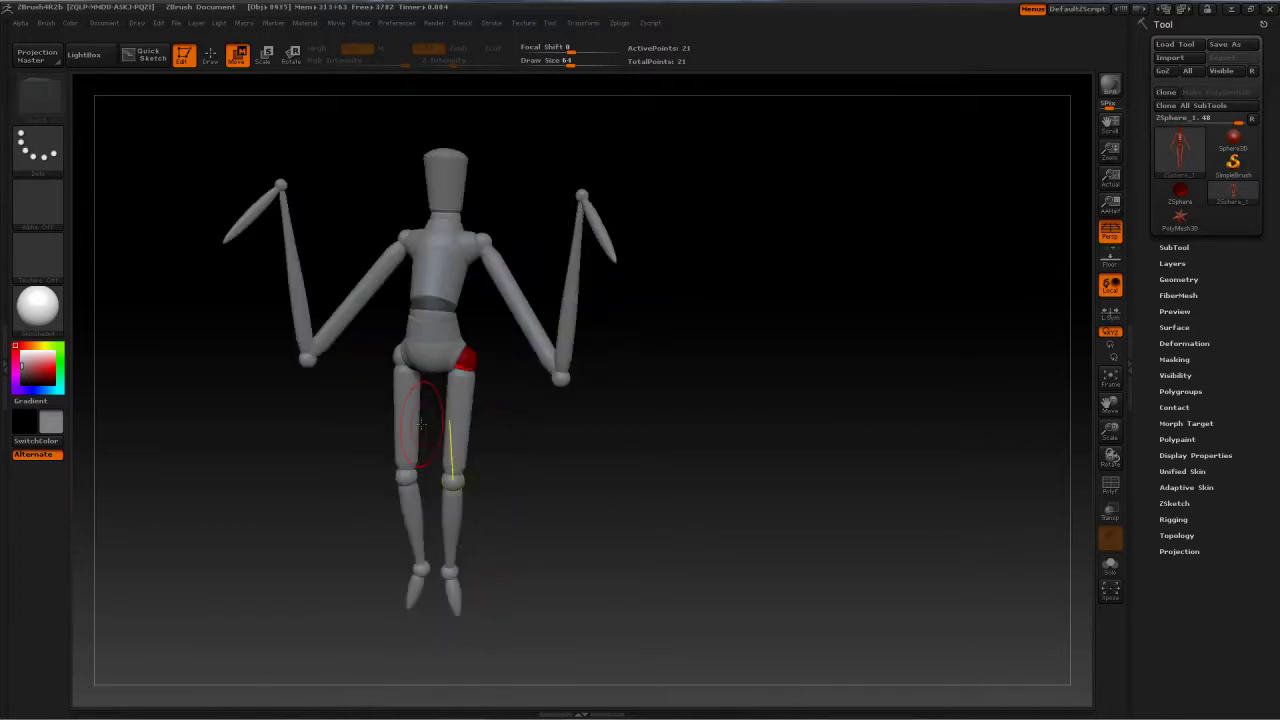
pyautogui.moveTo(307, 464); pyautogui.dragTo(405, 530)
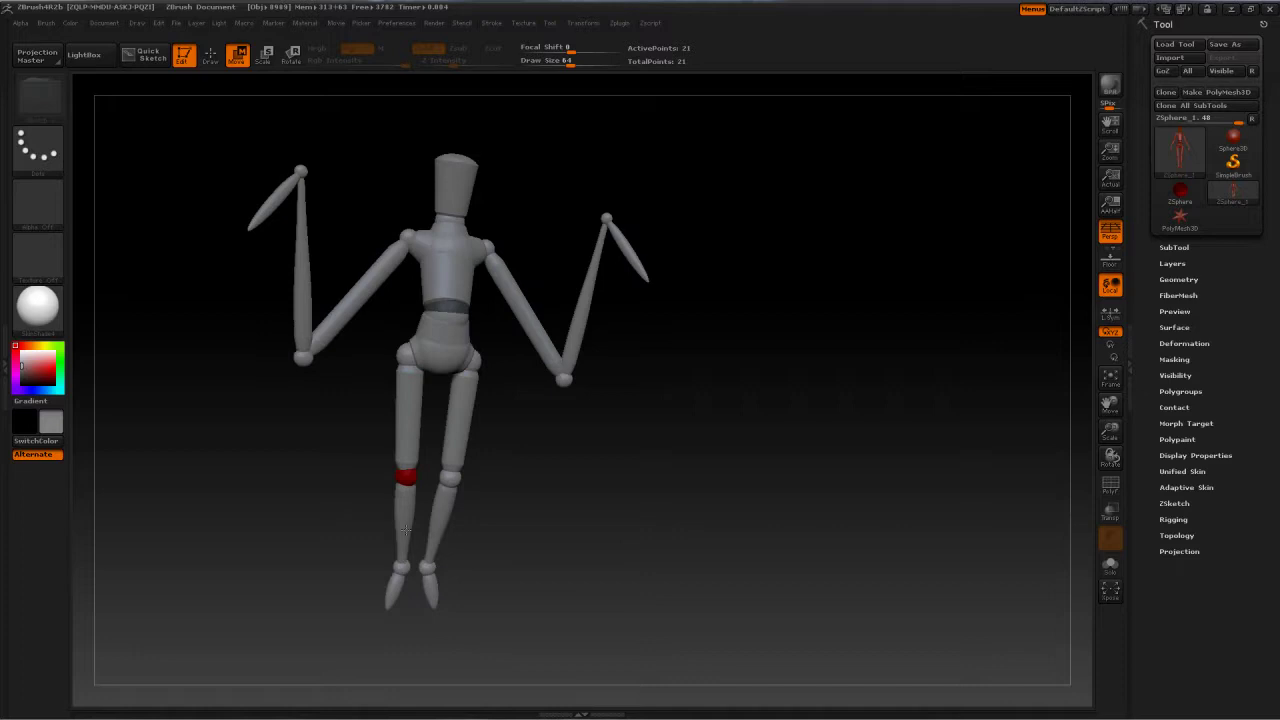
pyautogui.moveTo(392, 598); pyautogui.dragTo(390, 605)
pyautogui.moveTo(480, 550); pyautogui.dragTo(610, 490)
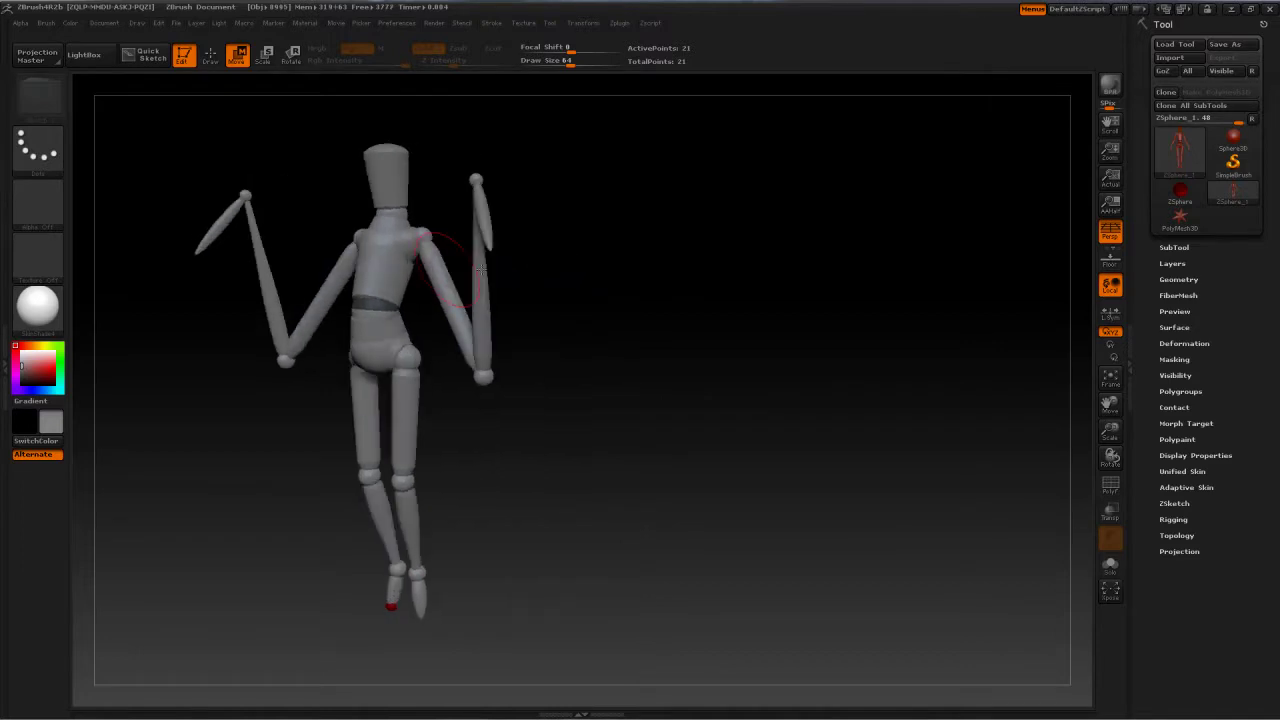
pyautogui.moveTo(500, 275)
pyautogui.mouseDown()
pyautogui.moveTo(593, 293)
pyautogui.moveTo(689, 364)
pyautogui.moveTo(665, 372)
pyautogui.mouseUp()
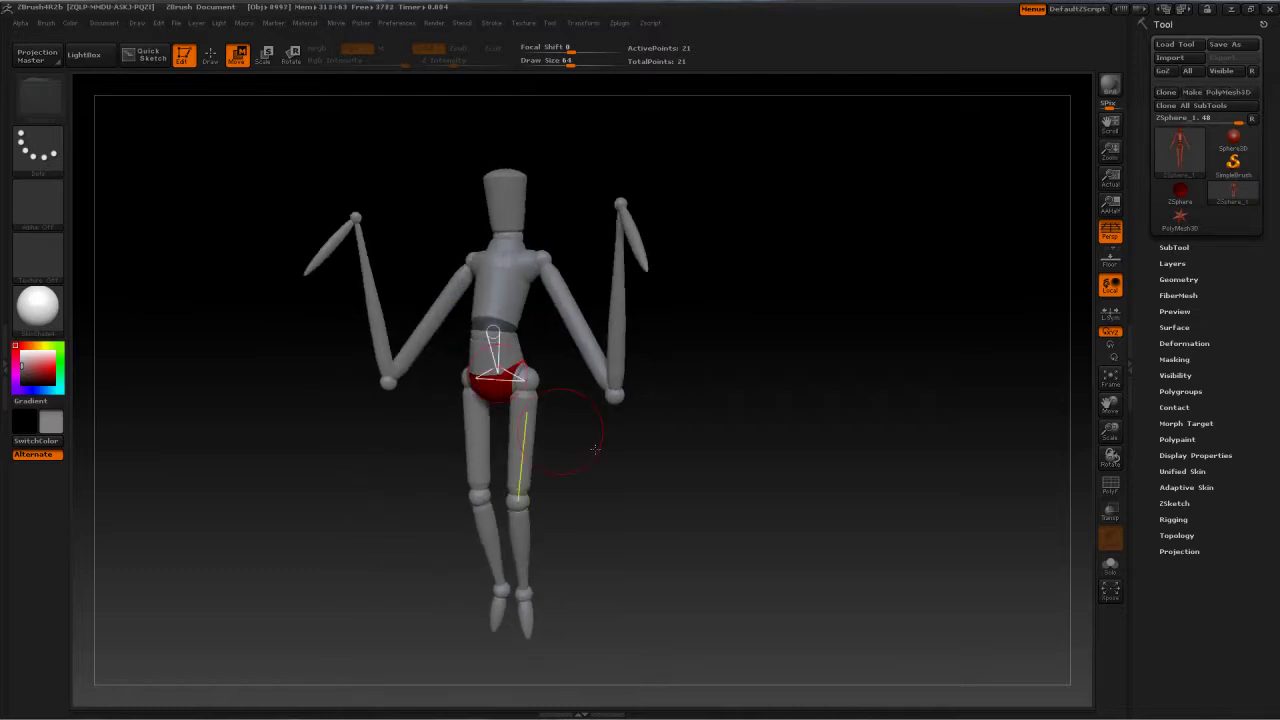
# Try pulling the waist joint far out from the body, and undo the pull
pyautogui.moveTo(595, 449); pyautogui.dragTo(519, 290)
pyautogui.moveTo(725, 321)
pyautogui.mouseDown()
pyautogui.moveTo(769, 382)
pyautogui.moveTo(496, 332)
pyautogui.mouseUp()
pyautogui.click(493, 329)
pyautogui.moveTo(820, 386); pyautogui.dragTo(400, 331)
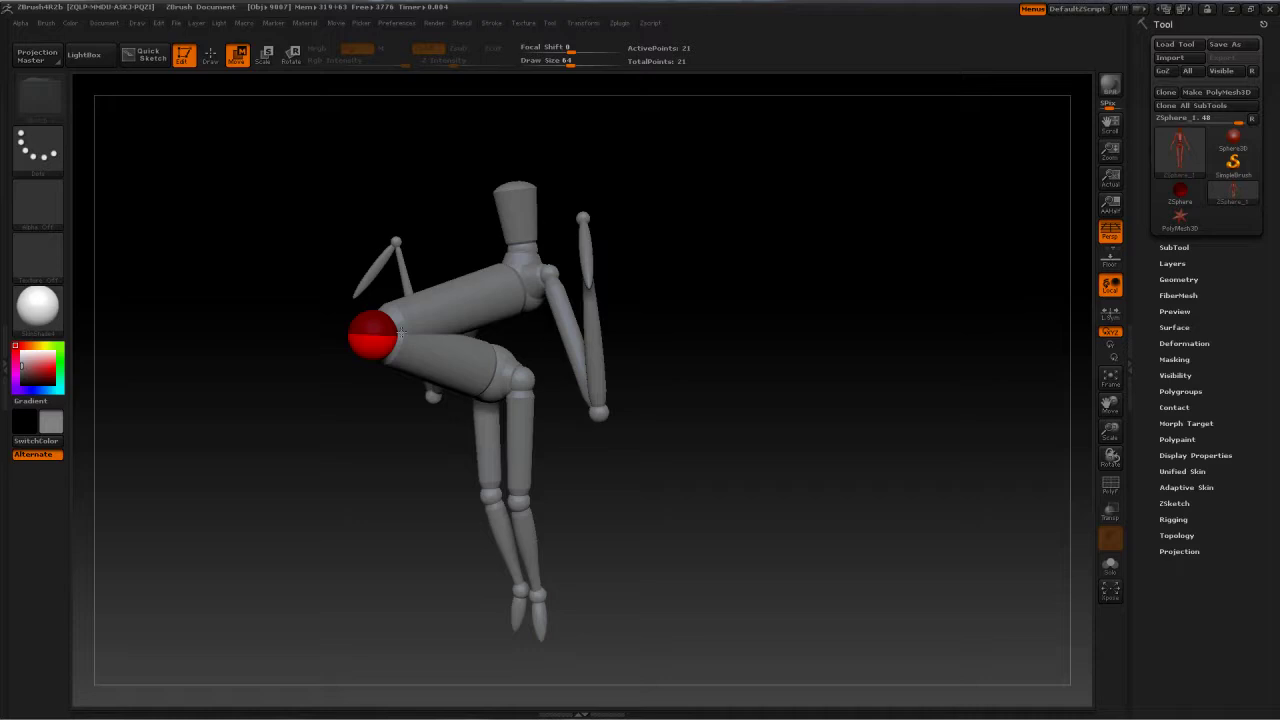
pyautogui.hotkey('ctrl', 'z')
pyautogui.moveTo(741, 374); pyautogui.dragTo(815, 394)
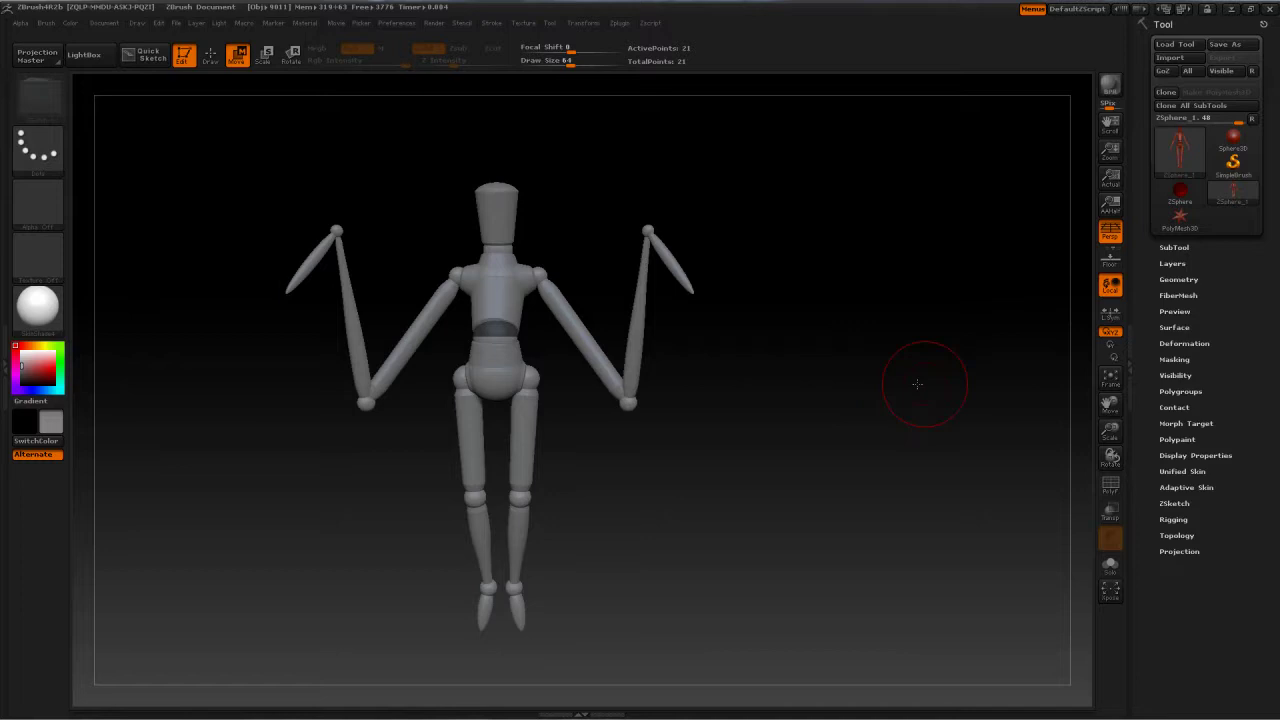
# Preview the mannequin's adaptive skin mesh at density 1
pyautogui.press('f')
pyautogui.moveTo(843, 403); pyautogui.dragTo(839, 433)
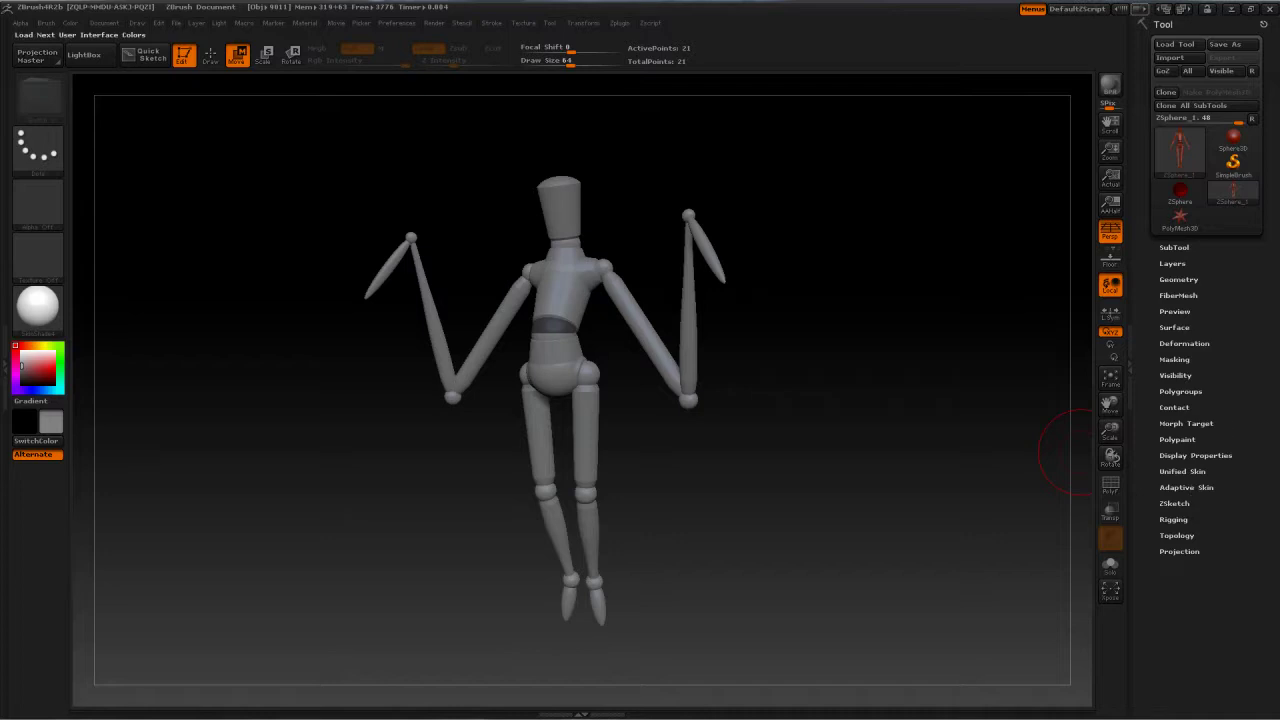
pyautogui.click(1186, 487)
pyautogui.click(1176, 501)
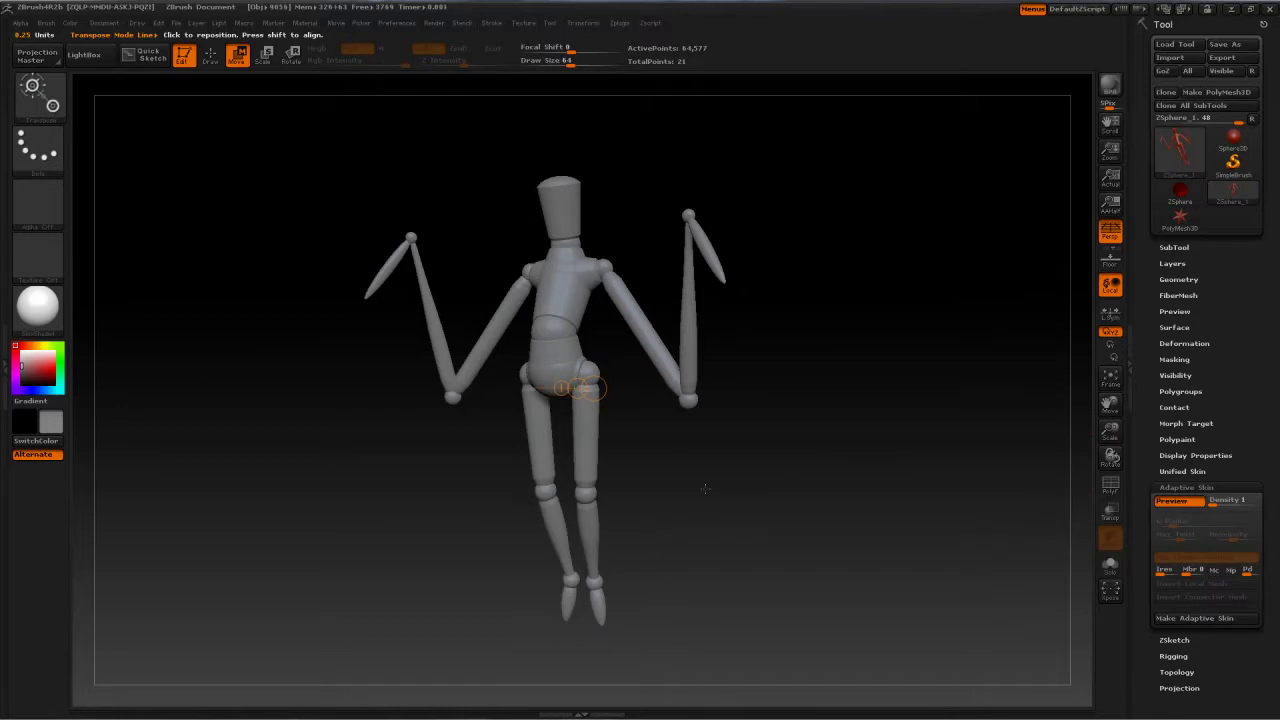
pyautogui.moveTo(705, 488); pyautogui.dragTo(776, 531)
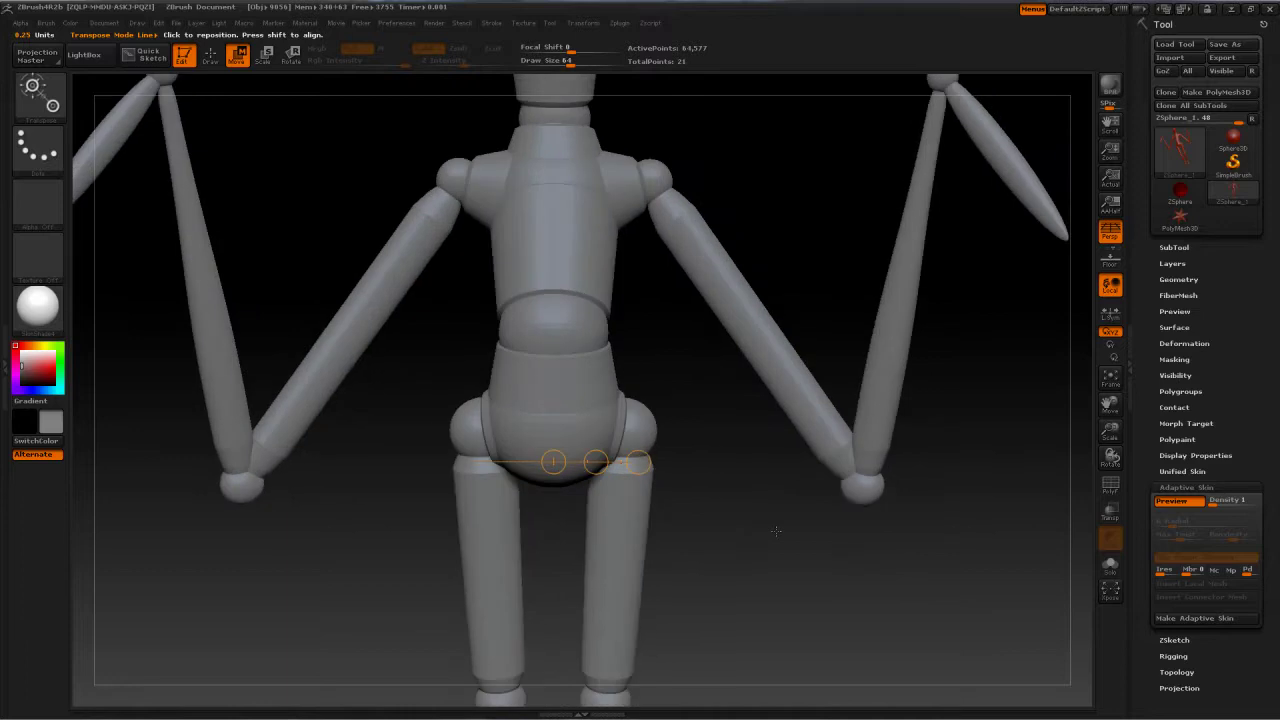
pyautogui.moveTo(724, 446); pyautogui.dragTo(812, 530)
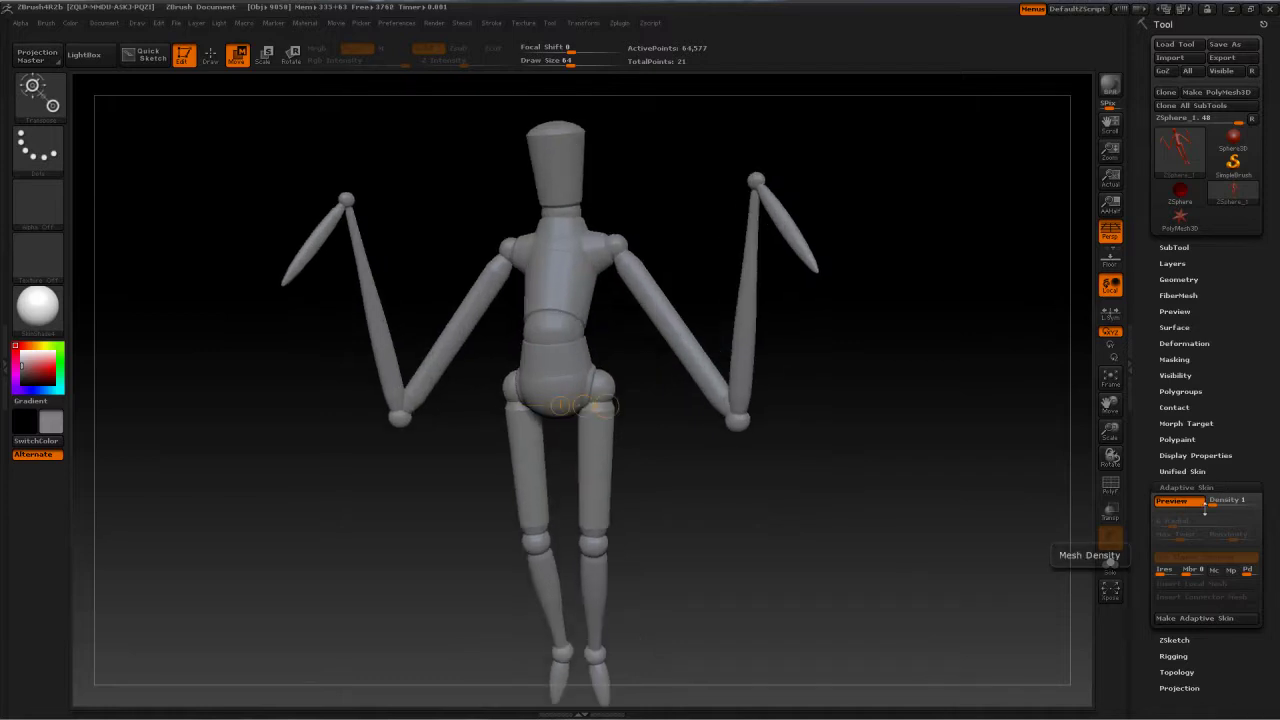
# Try an adaptive skin density of 3, and return the density to 1
pyautogui.click(1230, 504)
pyautogui.click(1226, 502)
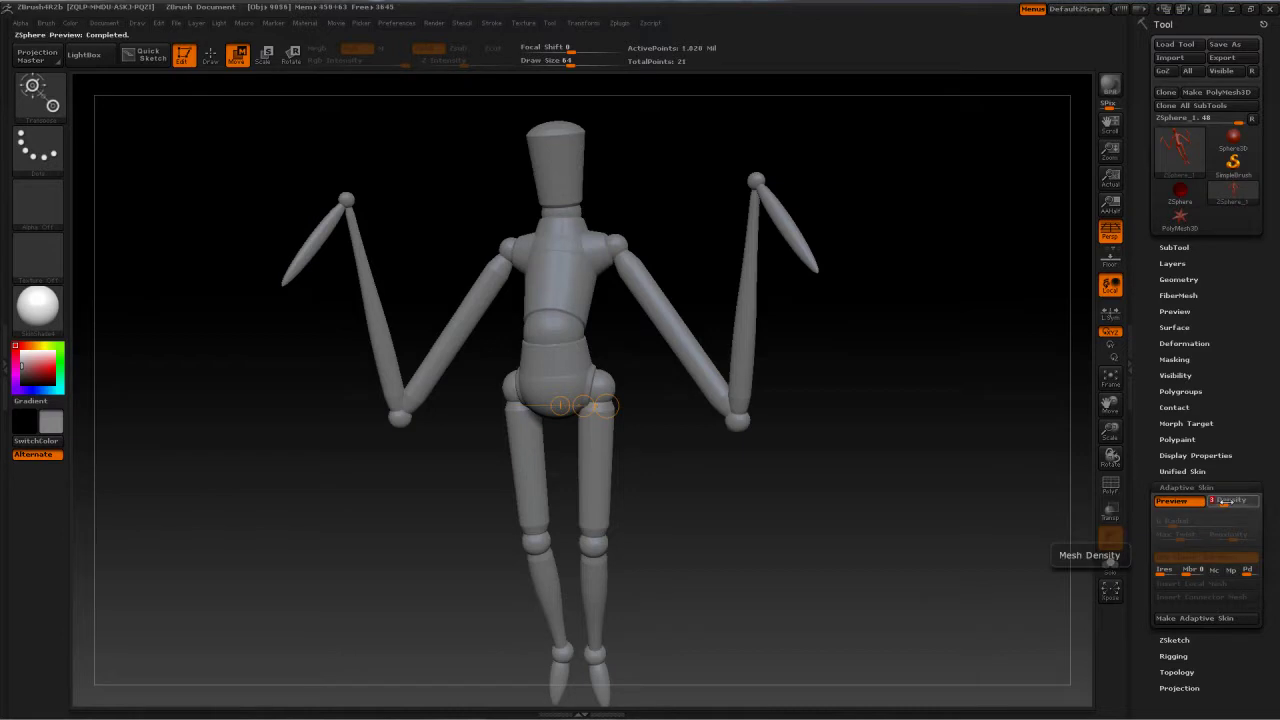
pyautogui.moveTo(1226, 502); pyautogui.dragTo(1209, 503)
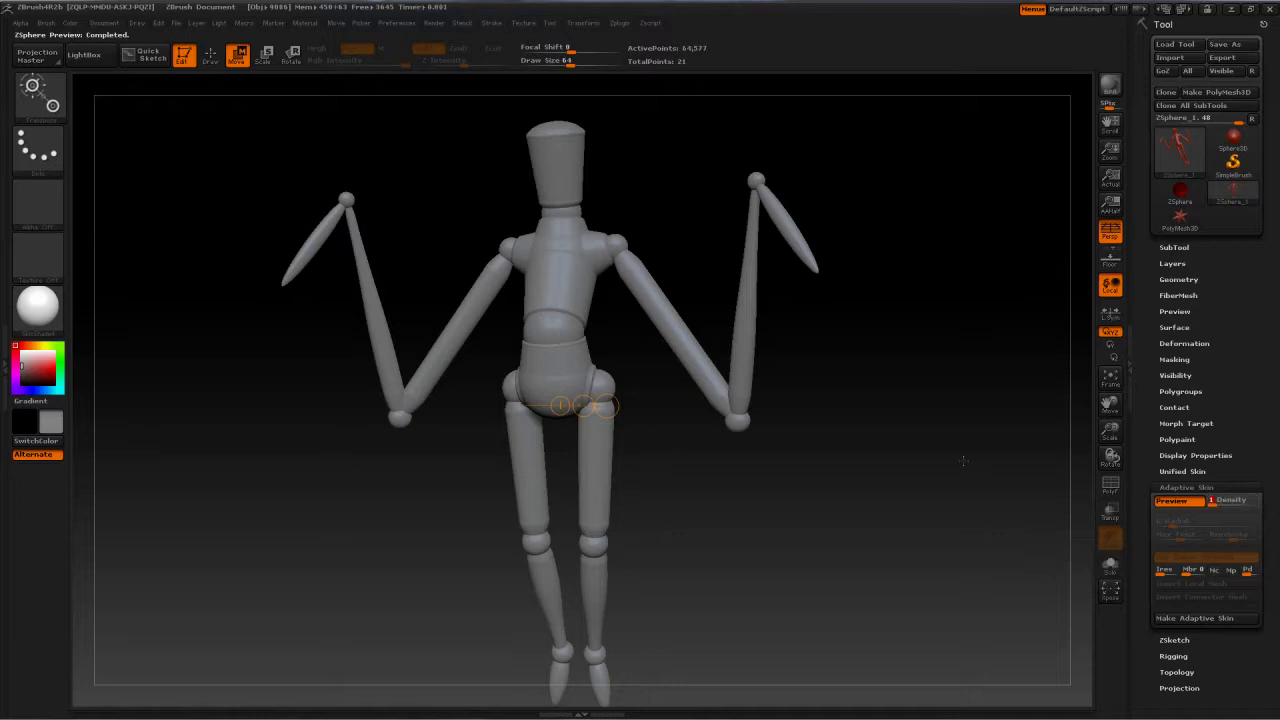
# Generate an adaptive skin from the mannequin and make Skin_ZSphere_1 the active tool
pyautogui.moveTo(922, 496); pyautogui.dragTo(940, 474)
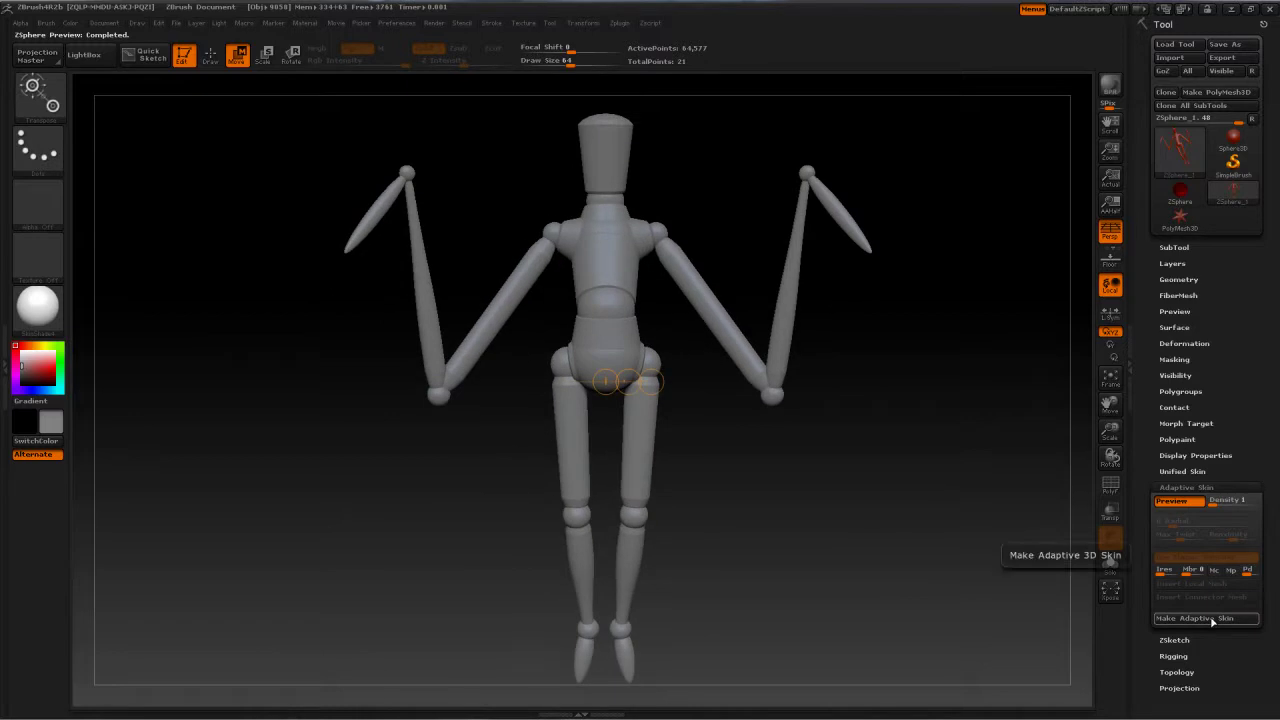
pyautogui.click(1210, 618)
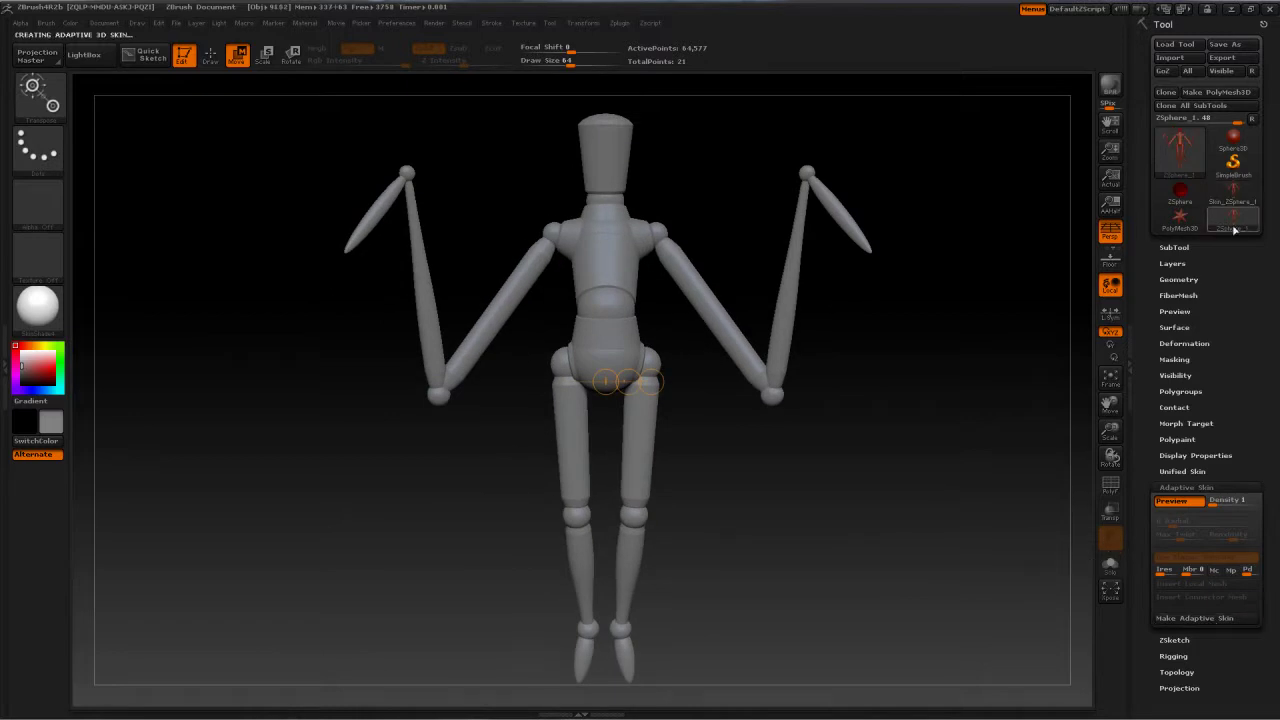
pyautogui.moveTo(1233, 230)
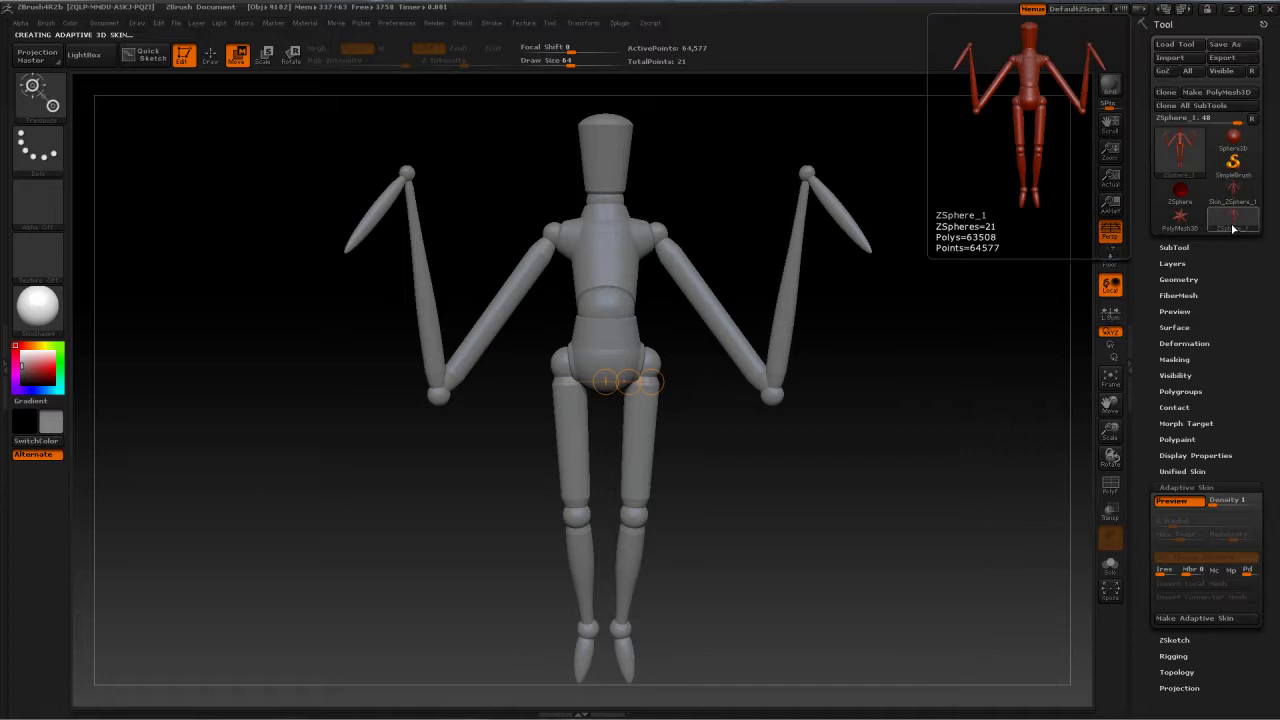
pyautogui.moveTo(1230, 194)
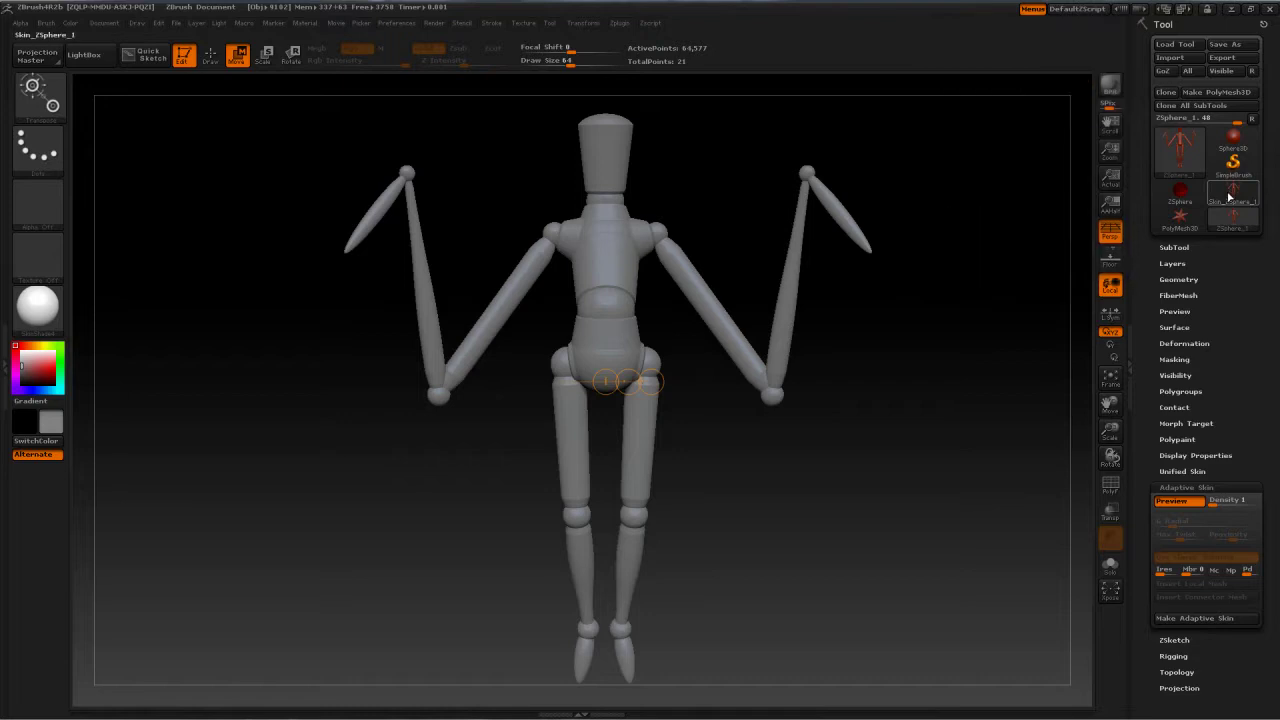
pyautogui.click(1230, 197)
pyautogui.moveTo(862, 409); pyautogui.dragTo(858, 445)
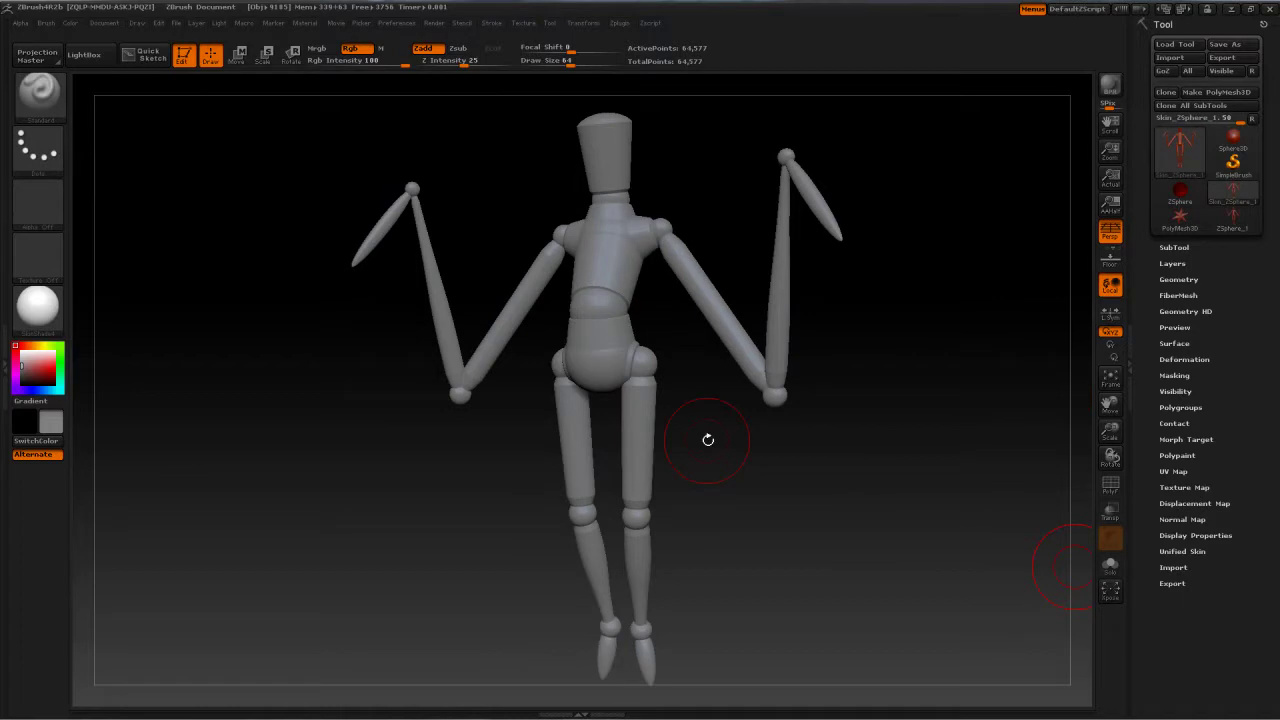
# Try widening the chest and shoulders of the skin mesh using an enlarged Move brush, and undo the changes
pyautogui.press(']')
pyautogui.moveTo(672, 424); pyautogui.dragTo(706, 440)
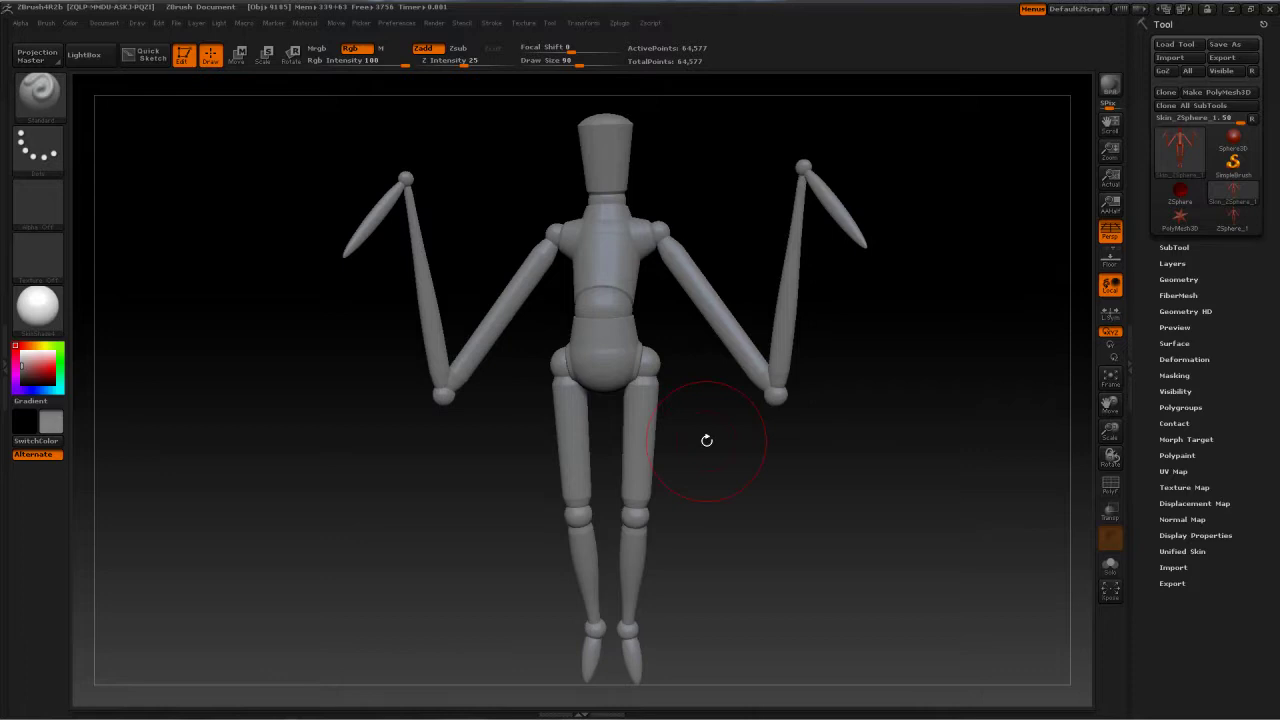
pyautogui.press('b')
pyautogui.press('m')
pyautogui.press('v')
pyautogui.press('s')
pyautogui.moveTo(633, 262); pyautogui.dragTo(666, 260)
pyautogui.moveTo(666, 234)
pyautogui.mouseDown()
pyautogui.moveTo(689, 219)
pyautogui.moveTo(703, 230)
pyautogui.mouseUp()
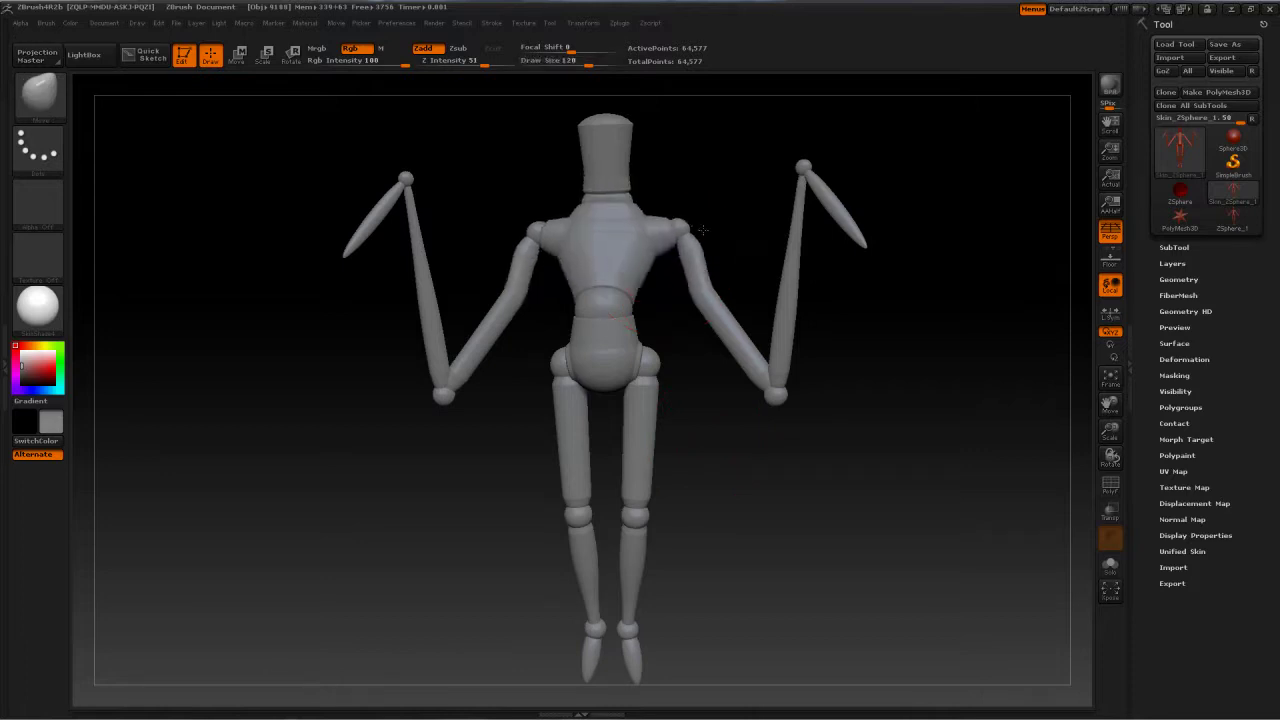
pyautogui.hotkey('ctrl', 'z')
pyautogui.hotkey('ctrl', 'z')
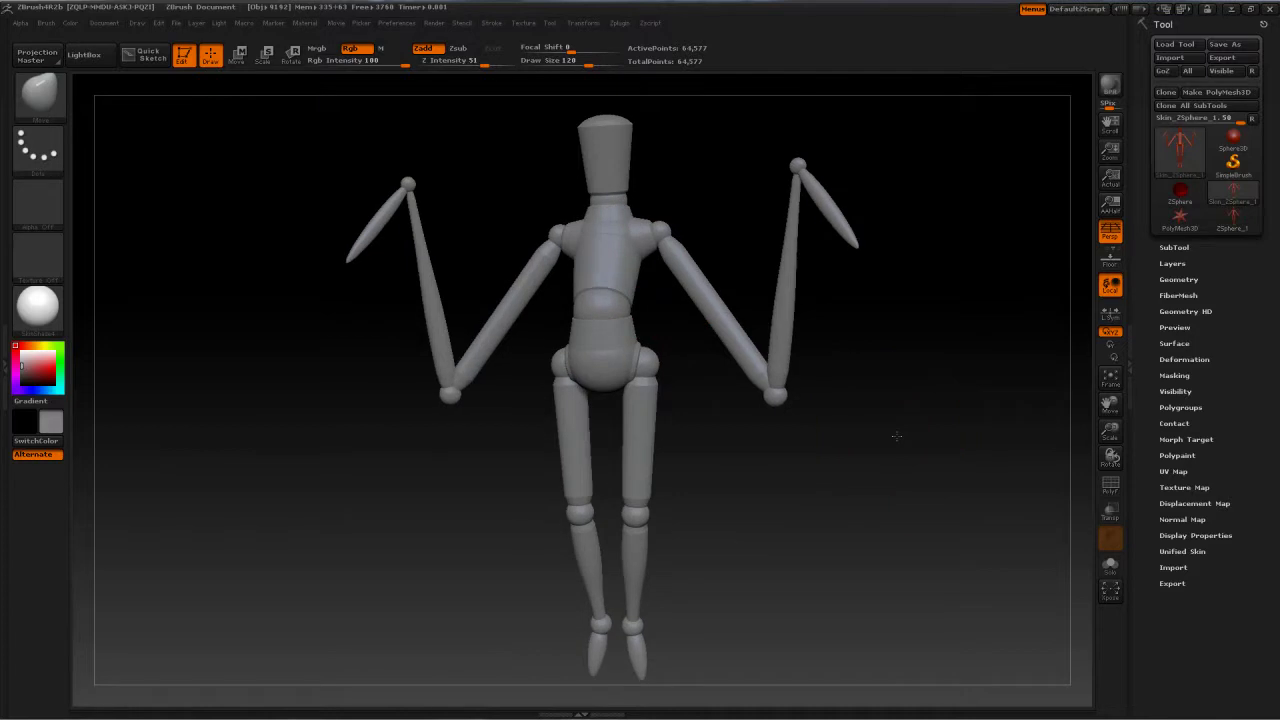
pyautogui.hotkey('ctrl', 'z')
pyautogui.hotkey('ctrl', 'z')
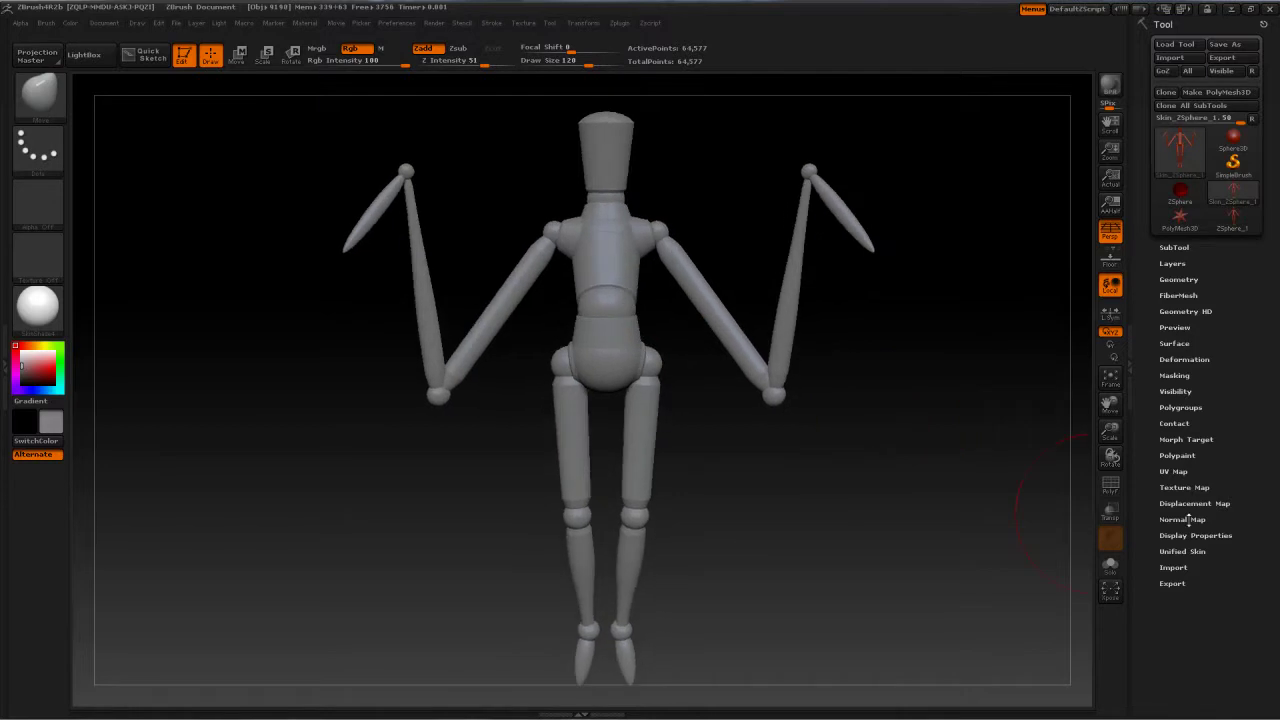
# Examine the skin mesh's wireframe and polygroups with the polyframe display, and restore the plain shaded display
pyautogui.click(1109, 487)
pyautogui.moveTo(990, 505)
pyautogui.mouseDown()
pyautogui.moveTo(866, 518)
pyautogui.moveTo(971, 526)
pyautogui.moveTo(882, 529)
pyautogui.moveTo(905, 521)
pyautogui.moveTo(885, 513)
pyautogui.moveTo(905, 510)
pyautogui.mouseUp()
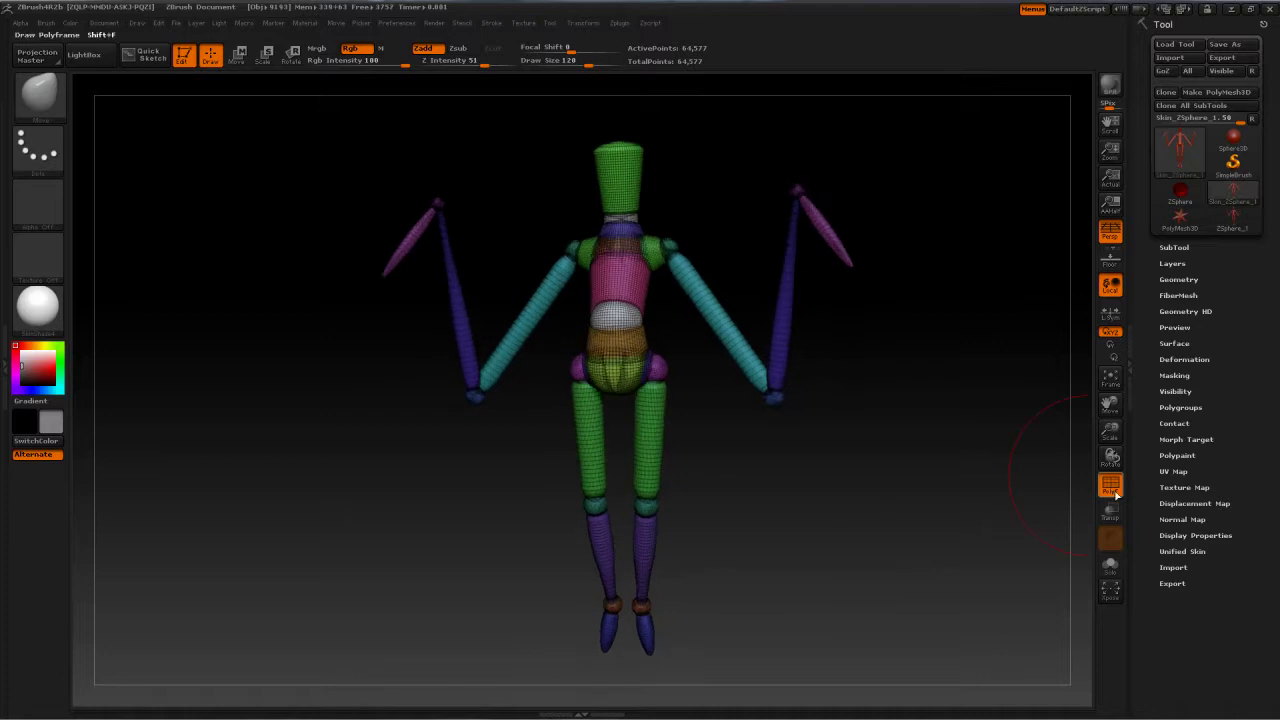
pyautogui.click(1112, 488)
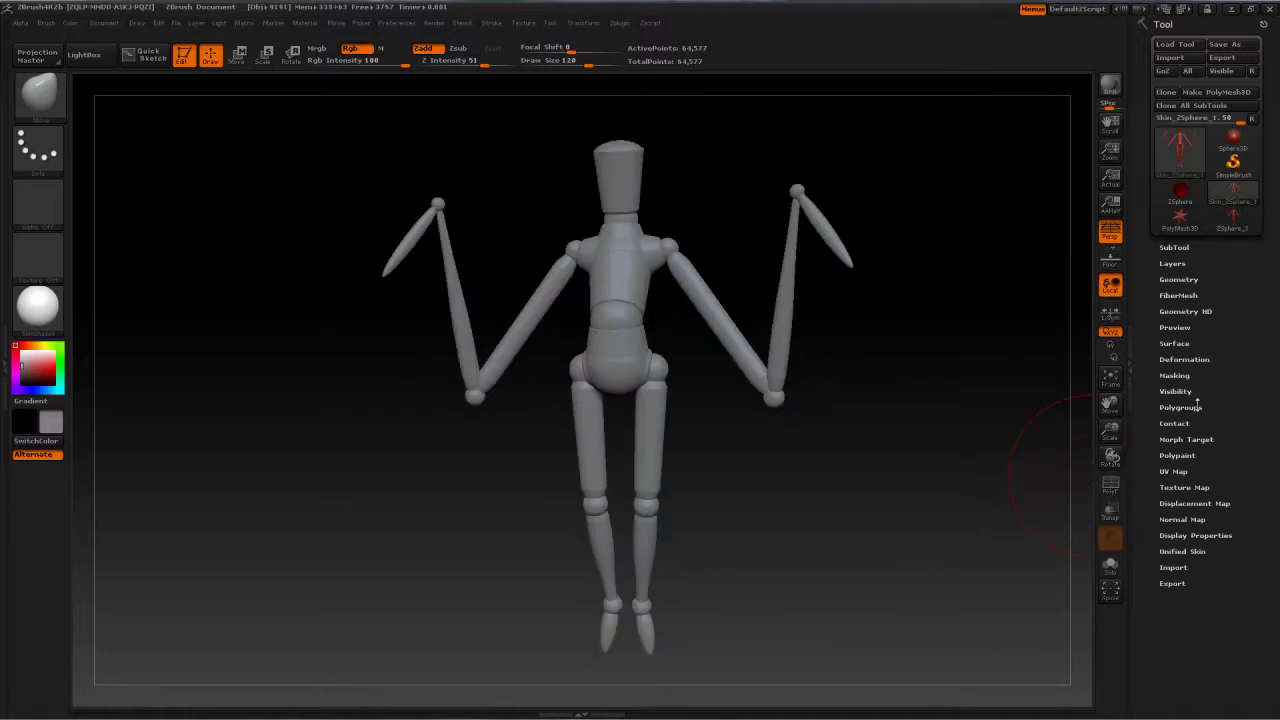
# Convert the skin mesh to a DynaMesh at resolution 128
pyautogui.click(1178, 279)
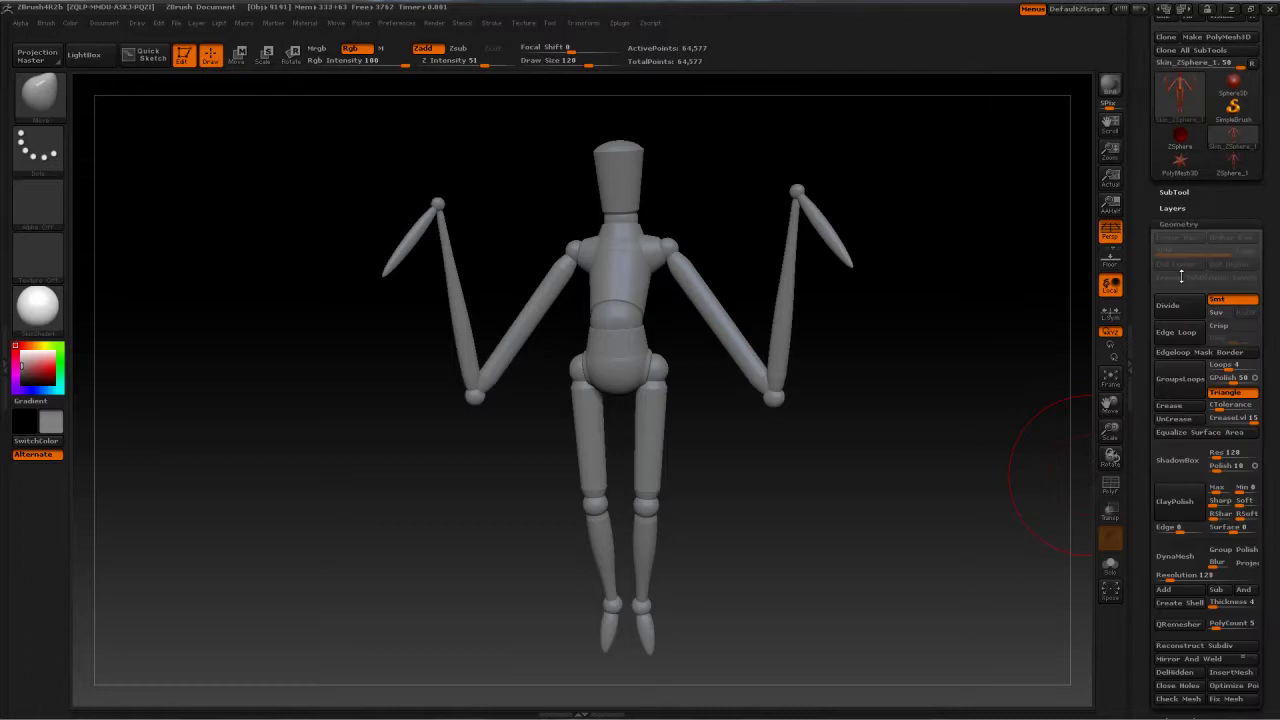
pyautogui.moveTo(1152, 567); pyautogui.dragTo(1152, 523)
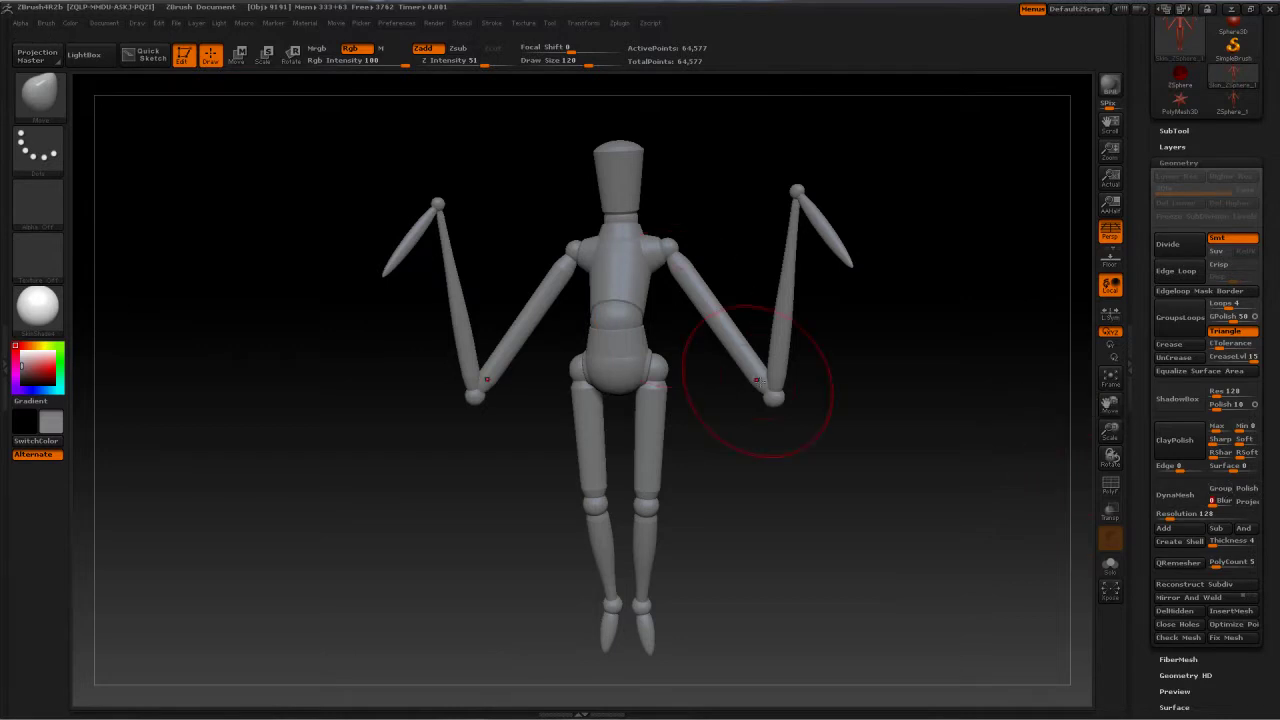
pyautogui.click(1175, 495)
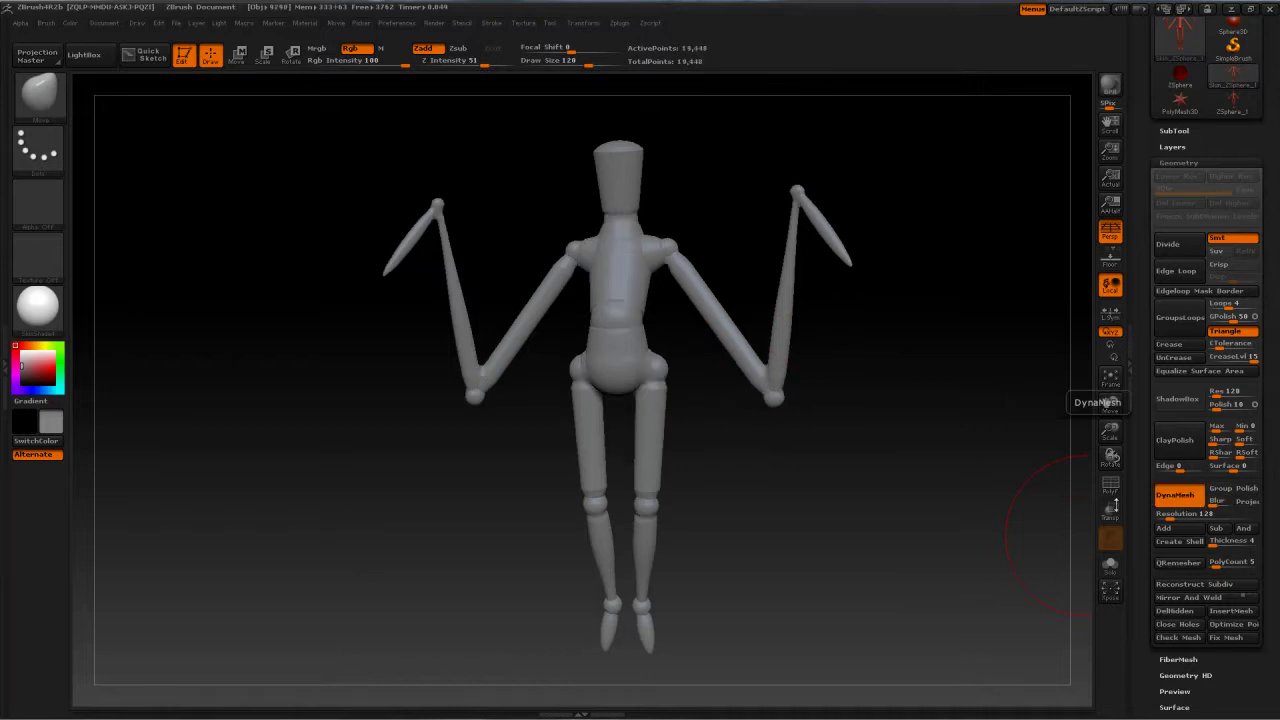
pyautogui.moveTo(868, 500)
pyautogui.mouseDown()
pyautogui.moveTo(820, 498)
pyautogui.moveTo(805, 513)
pyautogui.moveTo(823, 514)
pyautogui.mouseUp()
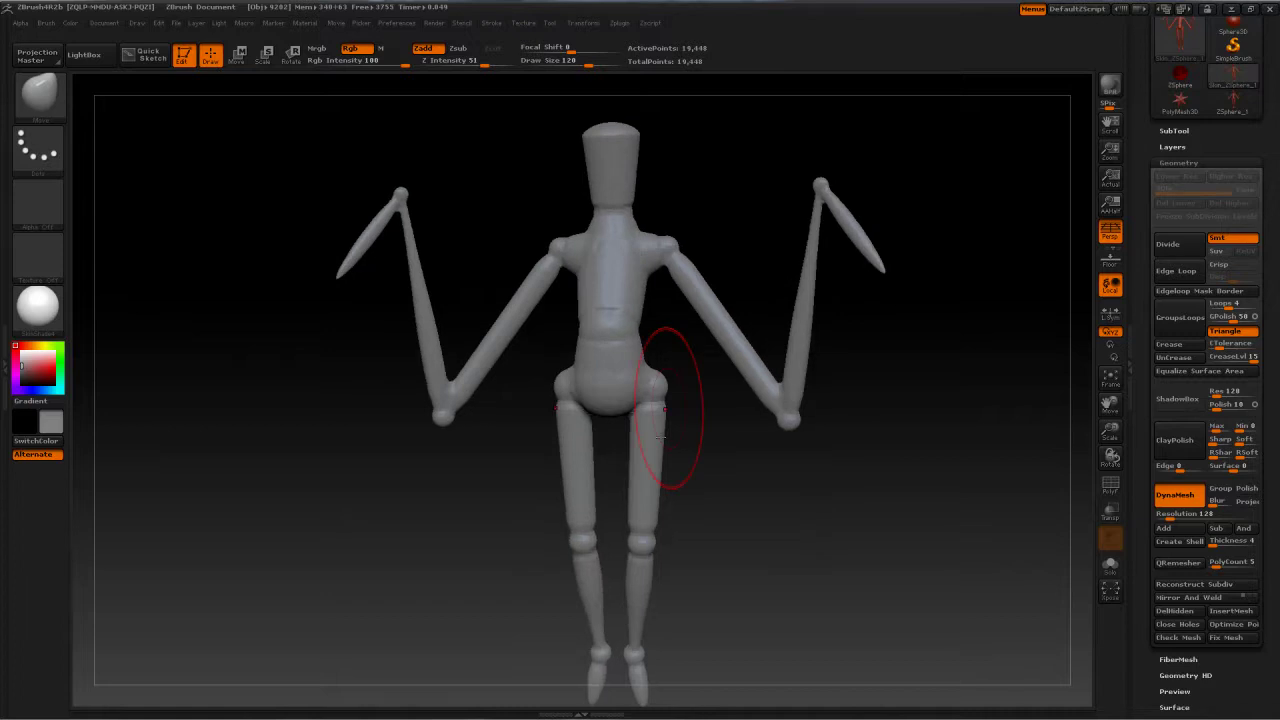
# Smooth the torso to blend the chest, waist and pelvis seams
pyautogui.press('shift')
pyautogui.keyDown('shift'); pyautogui.moveTo(622, 318); pyautogui.dragTo(575, 393); pyautogui.keyUp('shift')
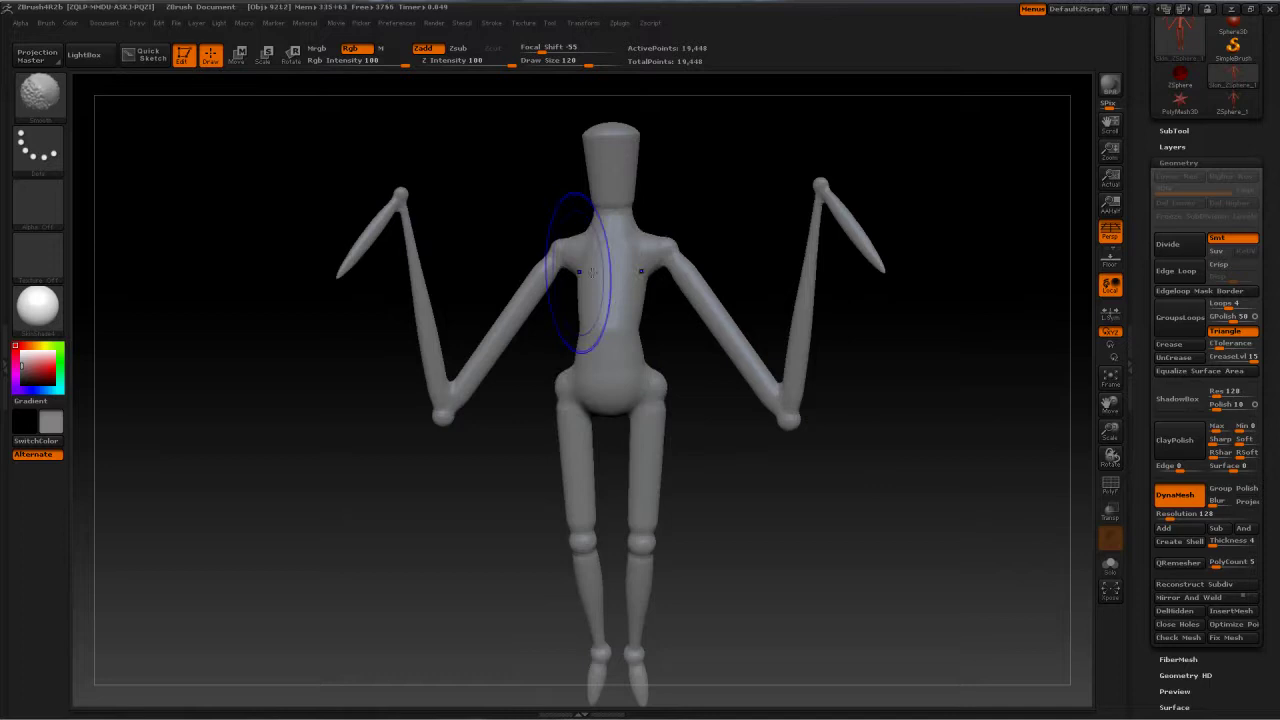
pyautogui.press('shift')
# Inflate the shoulders and upper arms at draw size 133, and remesh the DynaMesh
pyautogui.press('s')
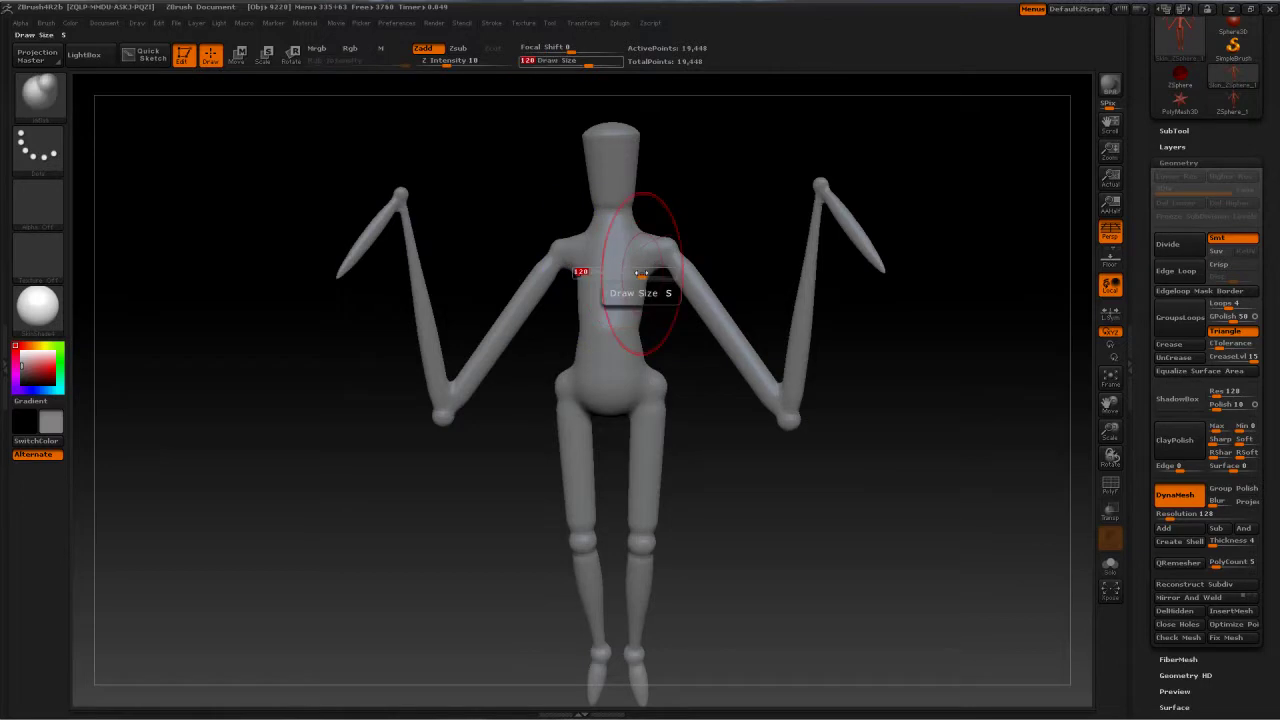
pyautogui.moveTo(641, 272)
pyautogui.mouseDown()
pyautogui.moveTo(658, 262)
pyautogui.moveTo(675, 278)
pyautogui.moveTo(666, 245)
pyautogui.mouseUp()
pyautogui.press('ctrl')
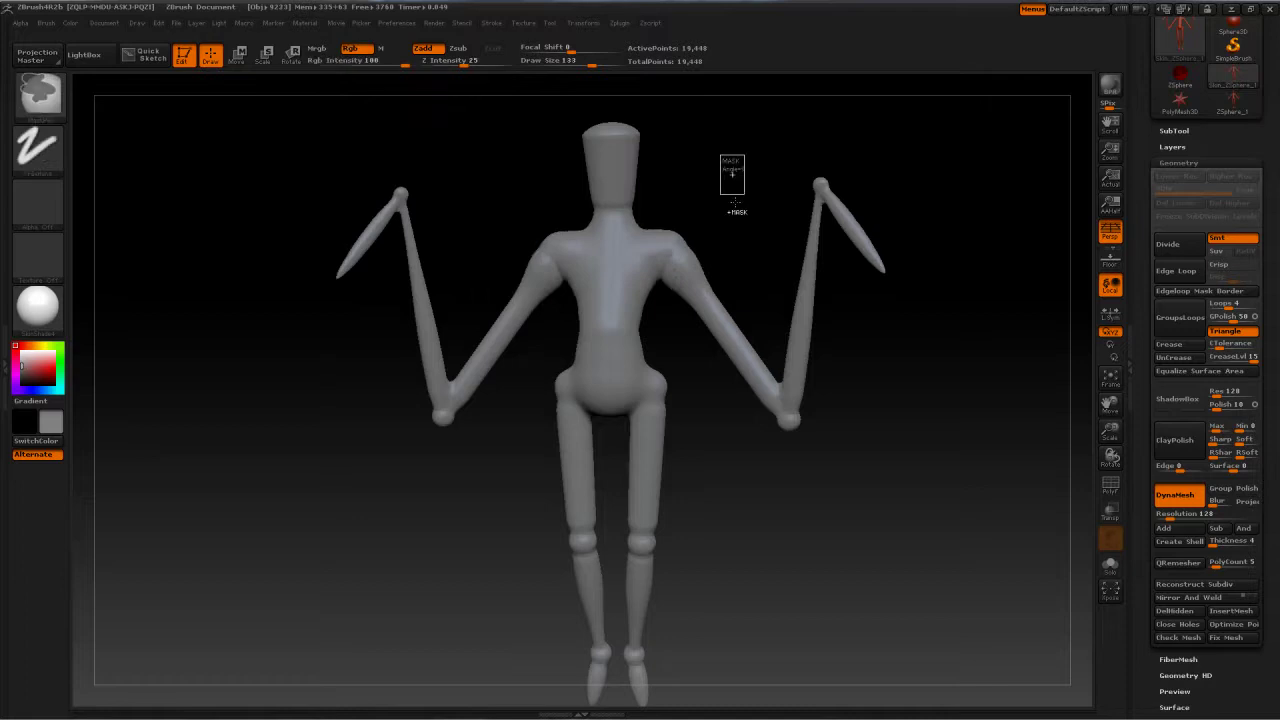
pyautogui.keyDown('ctrl'); pyautogui.moveTo(720, 155); pyautogui.dragTo(744, 194); pyautogui.keyUp('ctrl')
# Smooth the body and inflate both thighs with a larger Inflate brush
pyautogui.press('shift')
pyautogui.moveTo(735, 202)
pyautogui.mouseDown()
pyautogui.moveTo(760, 206)
pyautogui.moveTo(713, 186)
pyautogui.moveTo(572, 410)
pyautogui.moveTo(575, 432)
pyautogui.mouseUp()
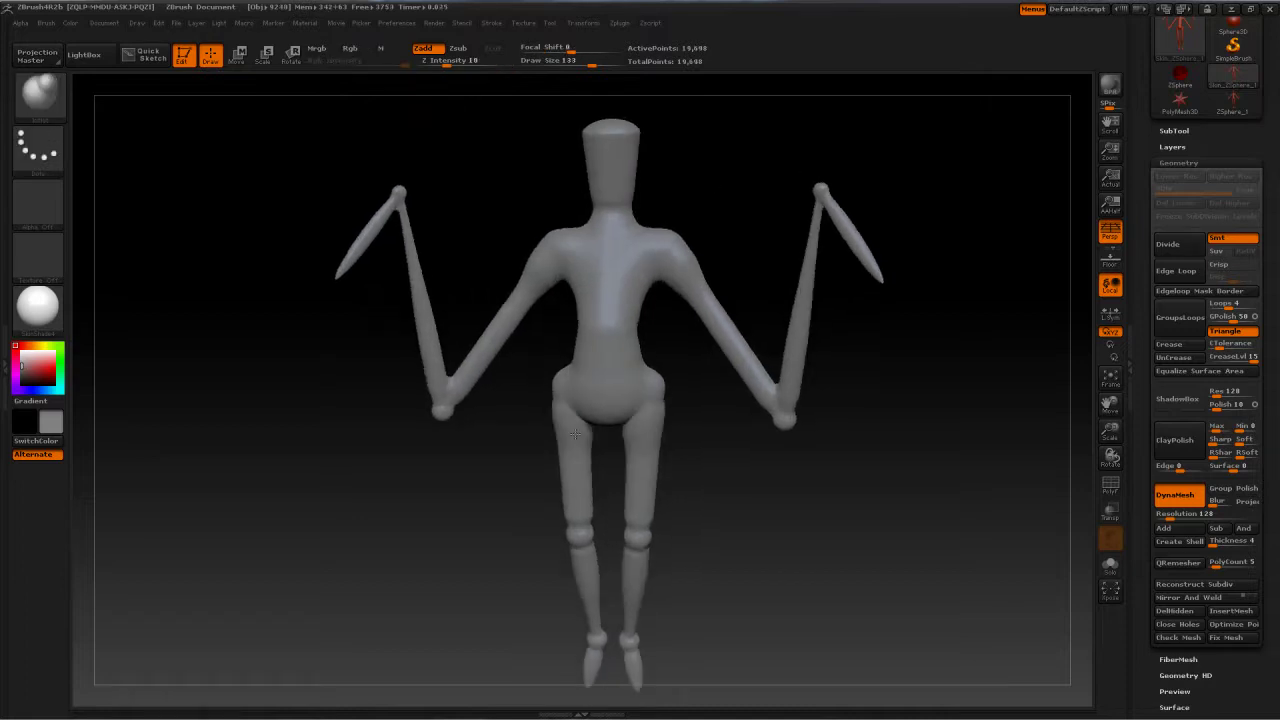
pyautogui.press('s')
pyautogui.moveTo(574, 479); pyautogui.dragTo(571, 442)
pyautogui.click(571, 443)
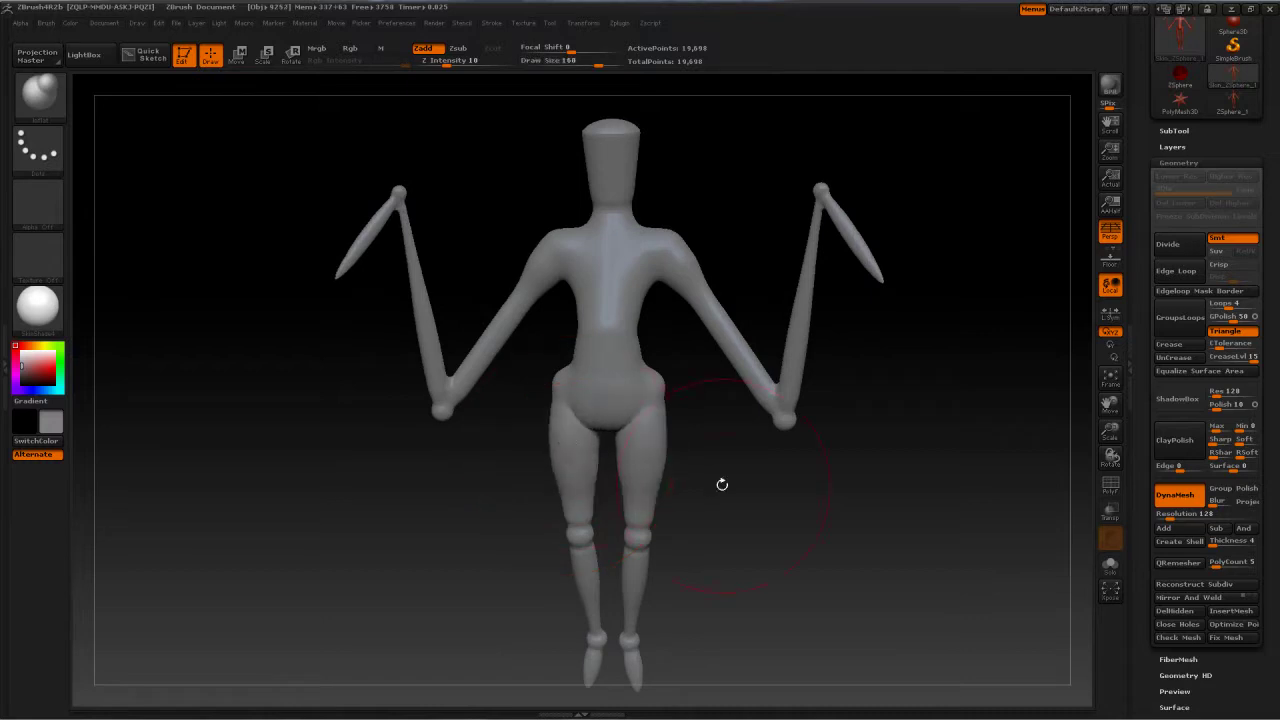
# Remesh the mannequin's DynaMesh and smooth the hips, knees and ankles to blend the joints
pyautogui.keyDown('ctrl'); pyautogui.moveTo(722, 484); pyautogui.dragTo(732, 494); pyautogui.keyUp('ctrl')
pyautogui.press('shift')
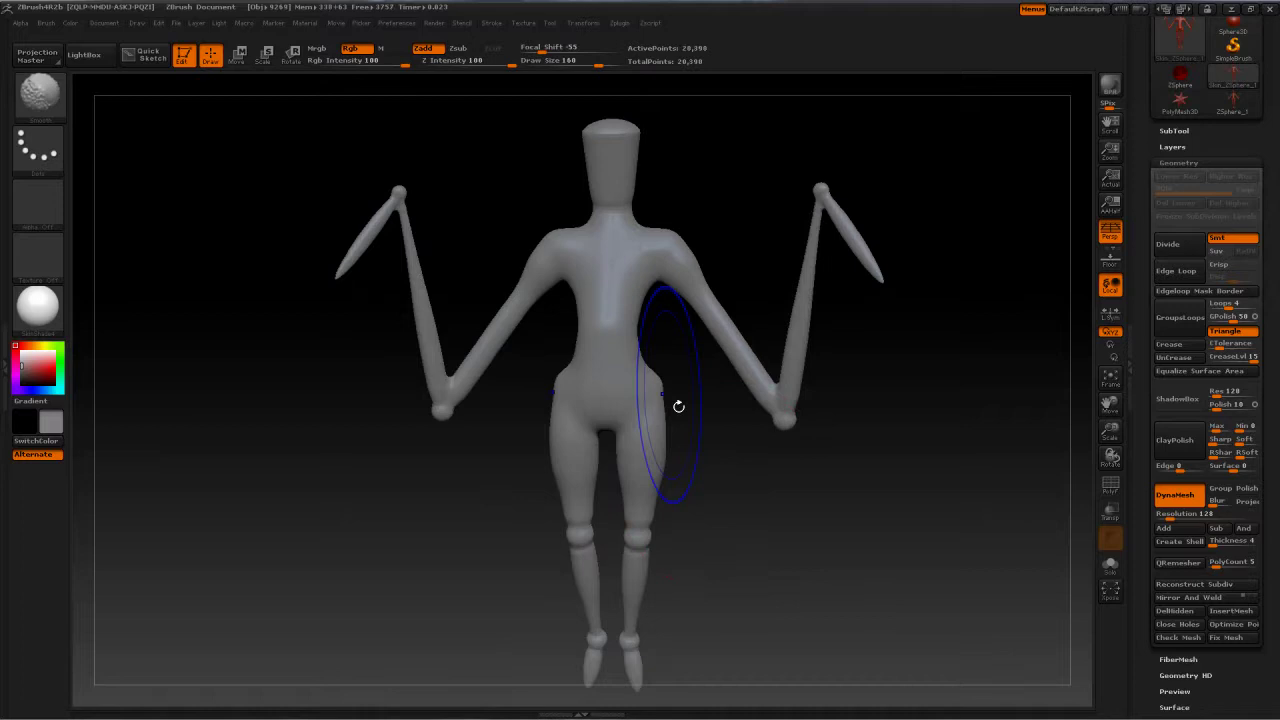
pyautogui.keyDown('shift'); pyautogui.moveTo(678, 406); pyautogui.dragTo(660, 408); pyautogui.keyUp('shift')
pyautogui.moveTo(436, 410)
pyautogui.mouseDown()
pyautogui.moveTo(451, 473)
pyautogui.moveTo(748, 498)
pyautogui.moveTo(634, 513)
pyautogui.mouseUp()
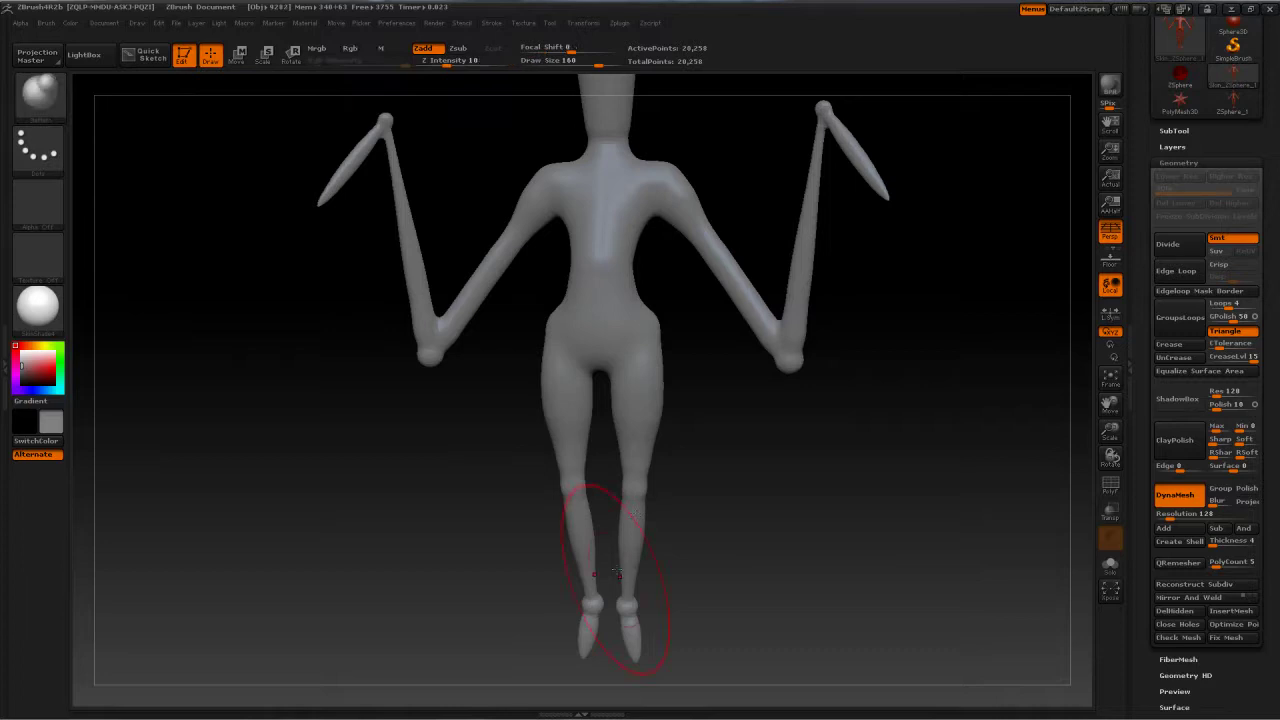
pyautogui.moveTo(616, 572)
pyautogui.keyDown('shift'); pyautogui.mouseDown()
pyautogui.moveTo(628, 612)
pyautogui.moveTo(690, 541)
pyautogui.moveTo(623, 293)
pyautogui.mouseUp(); pyautogui.keyUp('shift')
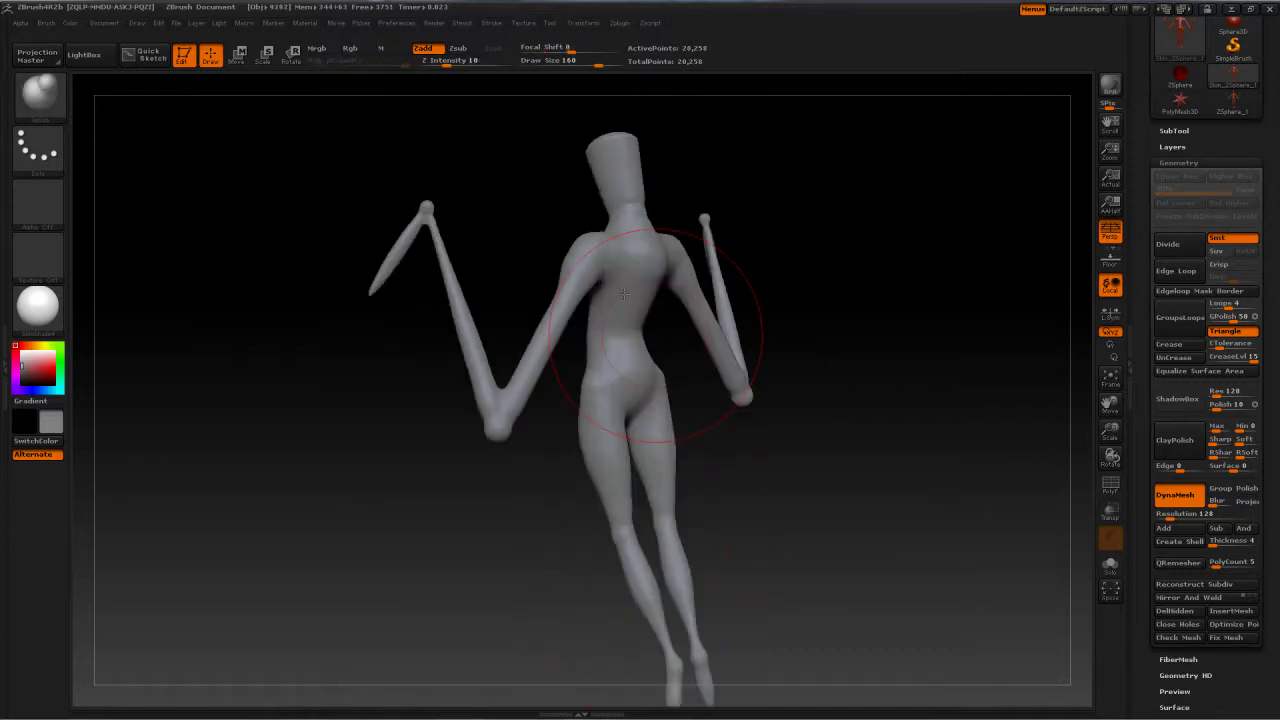
# Smooth the back, neck and head into a rounder shape, and remesh the DynaMesh
pyautogui.keyDown('shift'); pyautogui.moveTo(679, 253); pyautogui.dragTo(630, 197, button='right'); pyautogui.keyUp('shift')
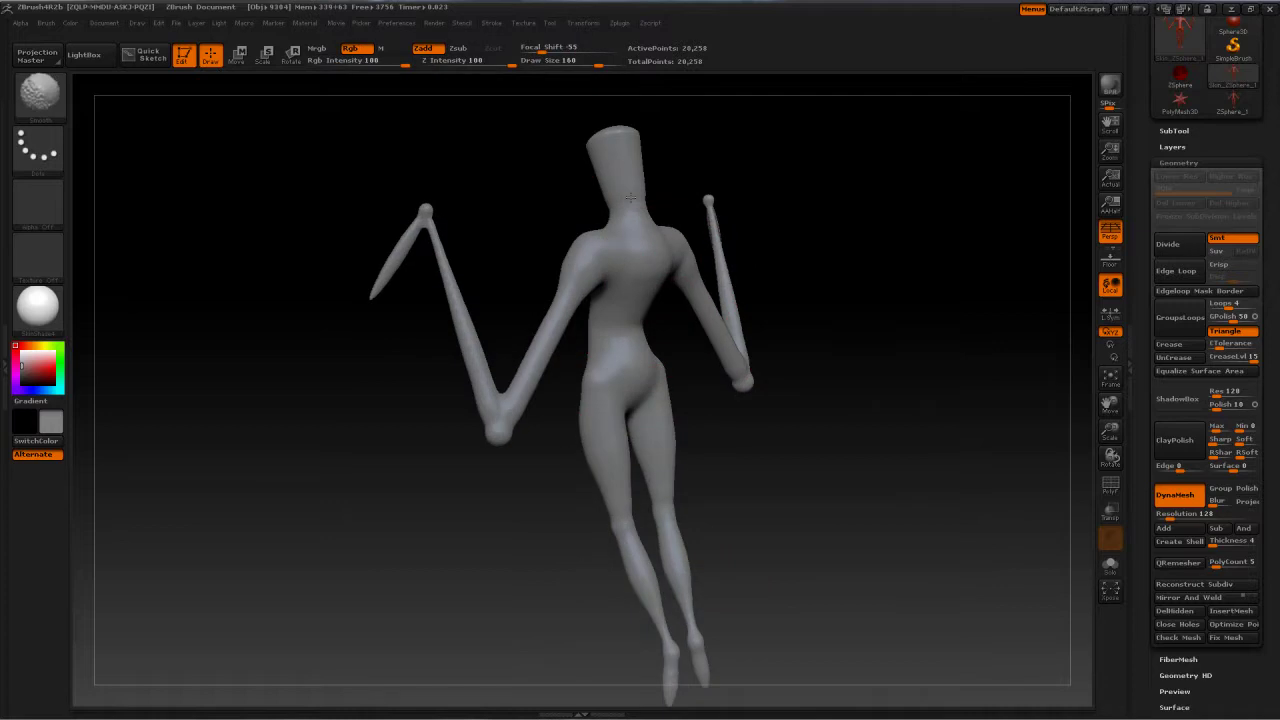
pyautogui.moveTo(660, 150)
pyautogui.mouseDown()
pyautogui.moveTo(695, 148)
pyautogui.moveTo(590, 166)
pyautogui.mouseUp()
pyautogui.moveTo(724, 136)
pyautogui.mouseDown()
pyautogui.moveTo(748, 208)
pyautogui.moveTo(662, 210)
pyautogui.moveTo(742, 283)
pyautogui.moveTo(732, 276)
pyautogui.mouseUp()
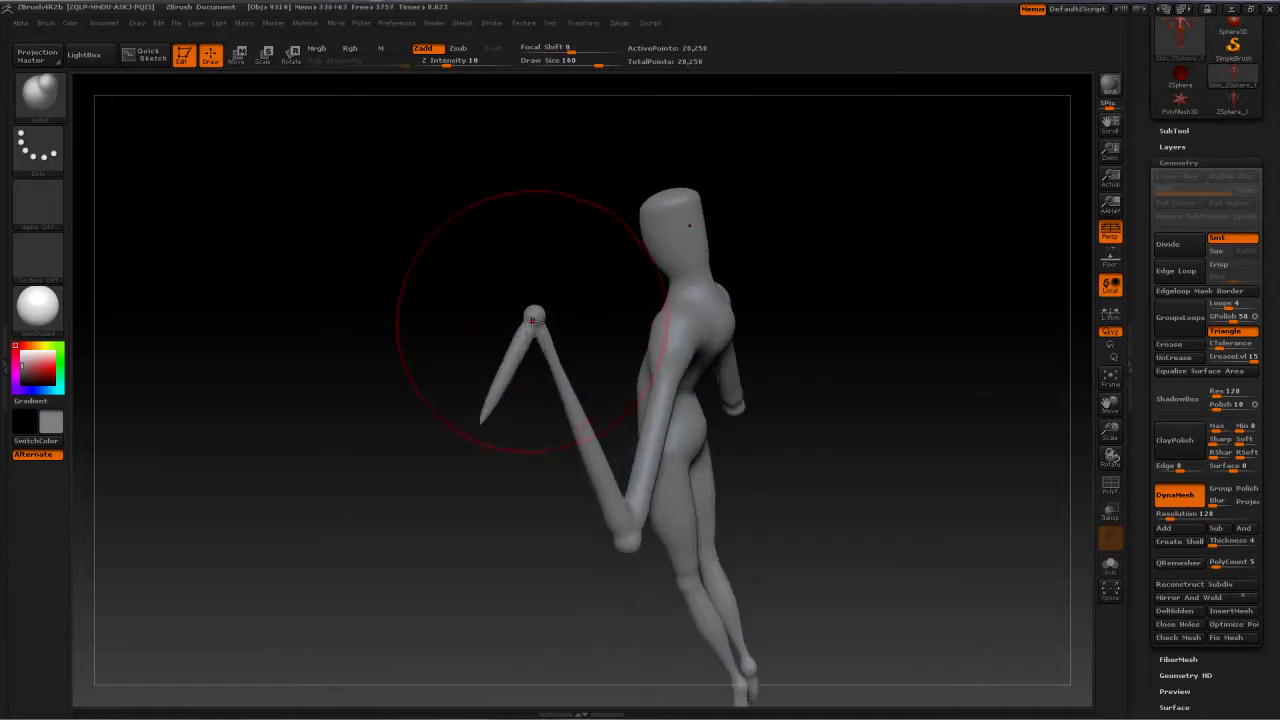
pyautogui.press('ctrl')
pyautogui.moveTo(510, 238)
pyautogui.mouseDown()
pyautogui.moveTo(556, 240)
pyautogui.moveTo(701, 417)
pyautogui.moveTo(910, 336)
pyautogui.moveTo(828, 455)
pyautogui.moveTo(736, 509)
pyautogui.moveTo(798, 491)
pyautogui.moveTo(838, 502)
pyautogui.moveTo(802, 458)
pyautogui.mouseUp()
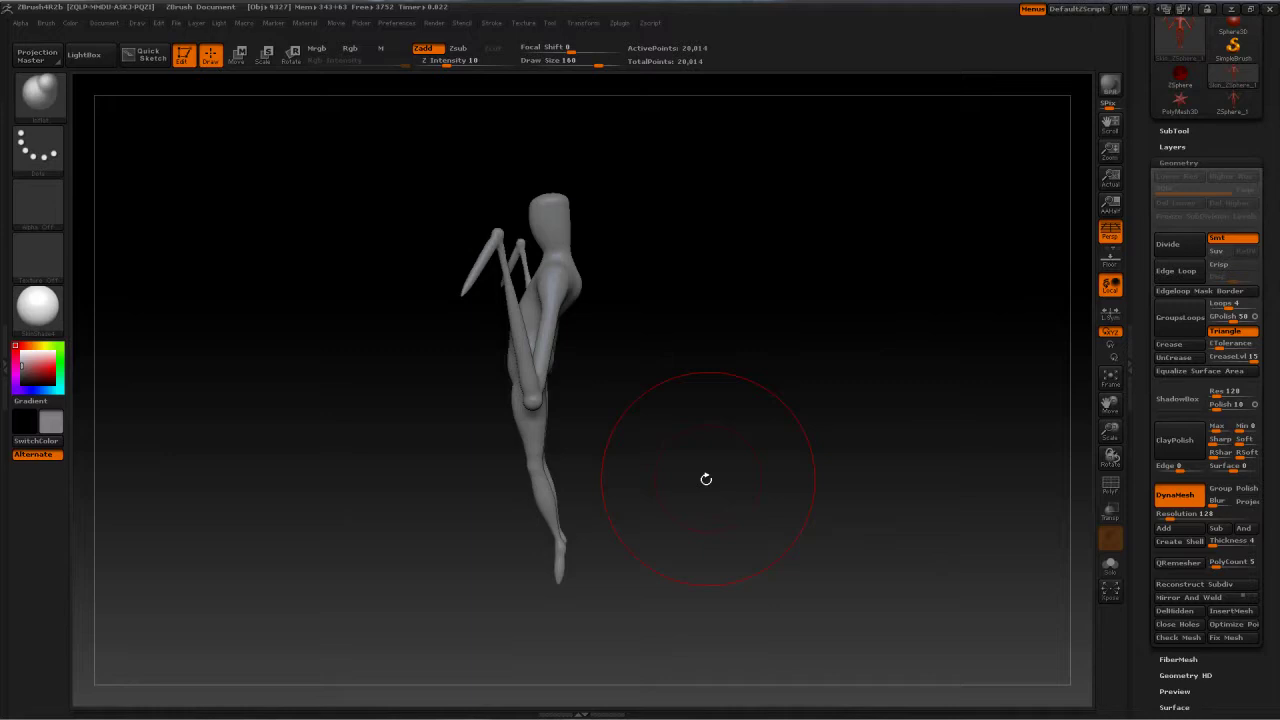
pyautogui.moveTo(706, 479)
pyautogui.mouseDown()
pyautogui.moveTo(660, 445)
pyautogui.moveTo(826, 460)
pyautogui.moveTo(799, 498)
pyautogui.moveTo(854, 489)
pyautogui.moveTo(865, 500)
pyautogui.moveTo(843, 448)
pyautogui.mouseUp()
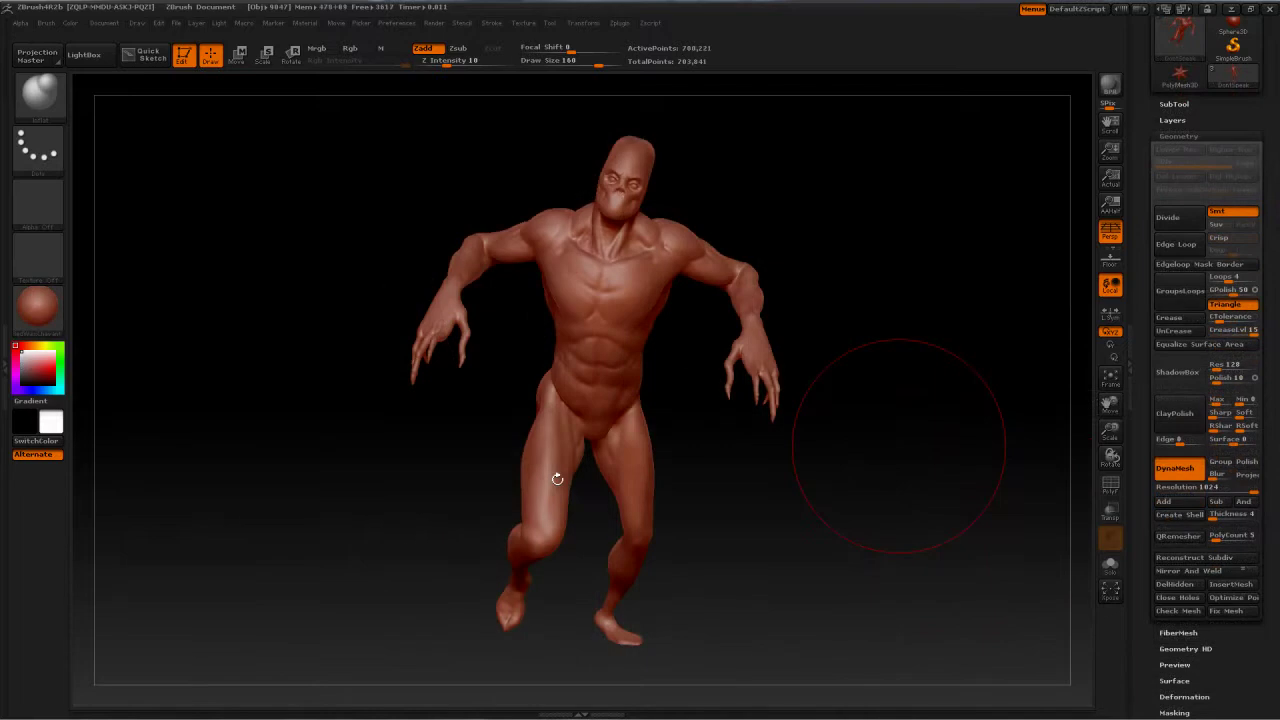
# Examine the muscular DontSpeak figure's body, face and wireframe density from several angles
pyautogui.moveTo(754, 505)
pyautogui.mouseDown()
pyautogui.moveTo(764, 521)
pyautogui.moveTo(876, 524)
pyautogui.mouseUp()
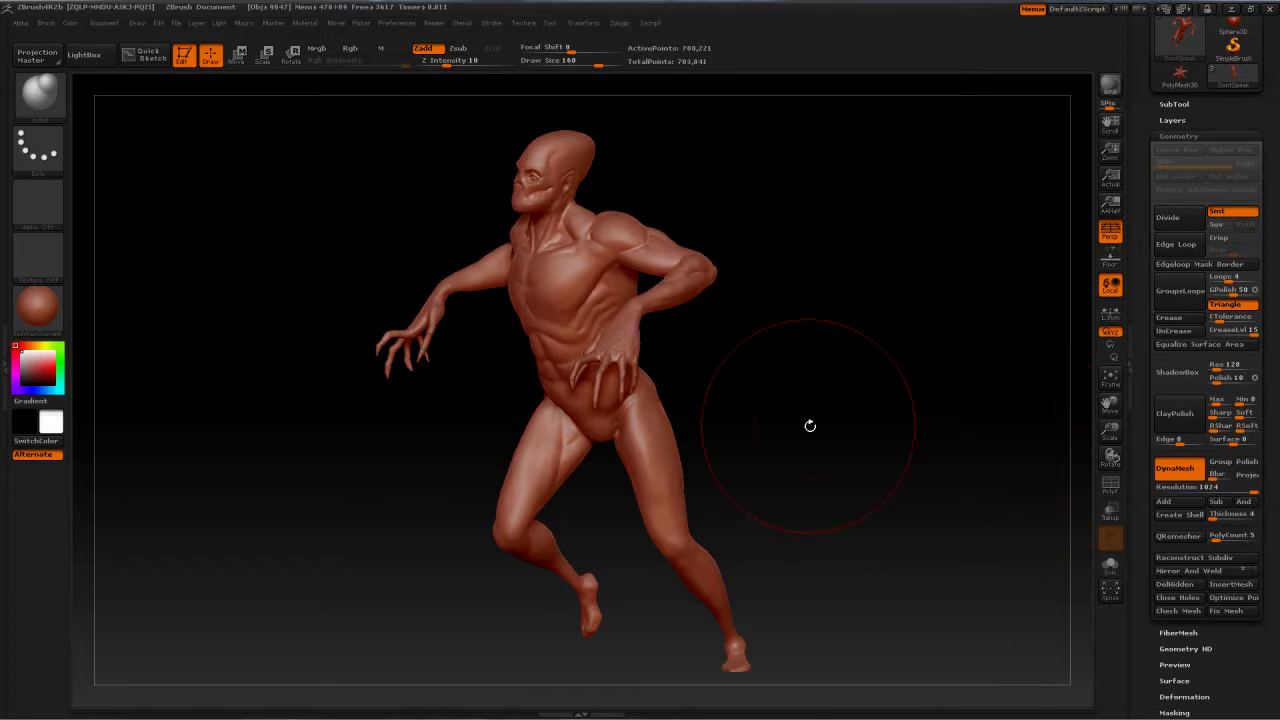
pyautogui.moveTo(810, 426)
pyautogui.mouseDown()
pyautogui.moveTo(787, 397)
pyautogui.moveTo(828, 426)
pyautogui.moveTo(858, 426)
pyautogui.moveTo(863, 455)
pyautogui.moveTo(707, 338)
pyautogui.moveTo(821, 400)
pyautogui.moveTo(967, 434)
pyautogui.moveTo(918, 386)
pyautogui.moveTo(926, 405)
pyautogui.moveTo(876, 496)
pyautogui.moveTo(931, 494)
pyautogui.moveTo(880, 517)
pyautogui.moveTo(846, 509)
pyautogui.moveTo(845, 539)
pyautogui.moveTo(802, 532)
pyautogui.moveTo(885, 469)
pyautogui.moveTo(850, 326)
pyautogui.moveTo(838, 187)
pyautogui.moveTo(902, 341)
pyautogui.moveTo(877, 339)
pyautogui.moveTo(894, 208)
pyautogui.mouseUp()
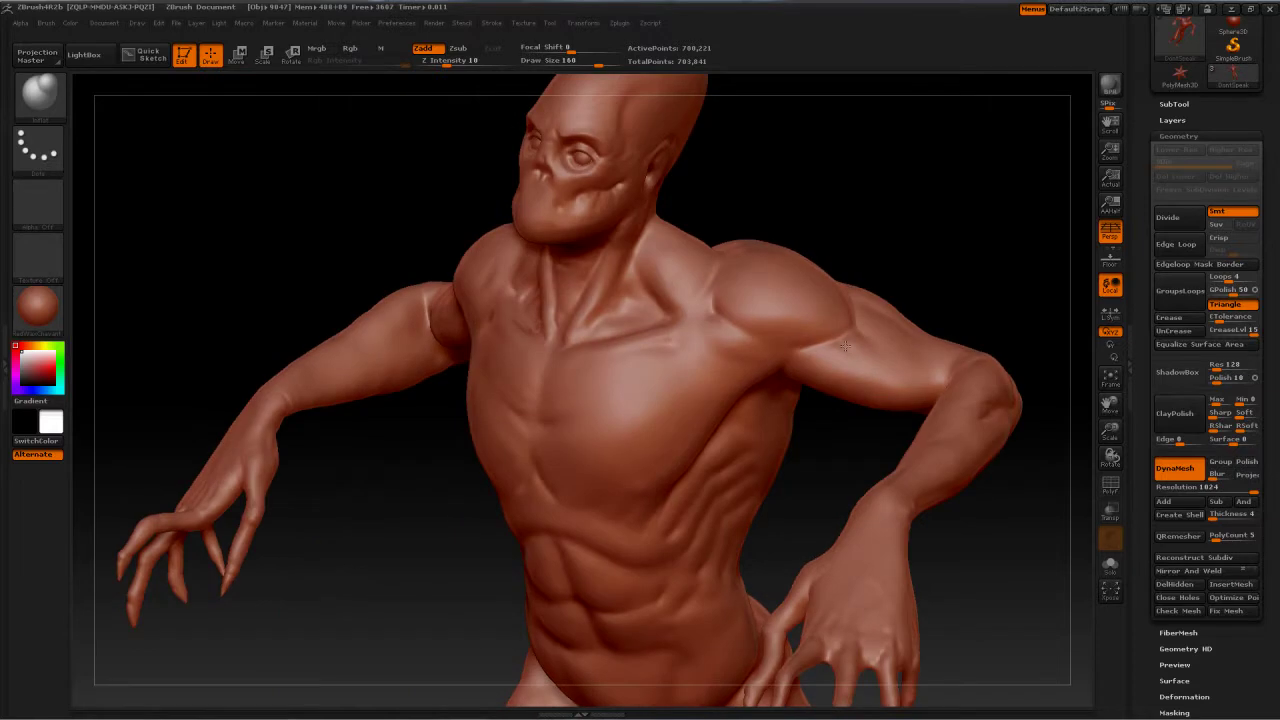
pyautogui.moveTo(845, 346)
pyautogui.mouseDown()
pyautogui.moveTo(832, 367)
pyautogui.moveTo(921, 226)
pyautogui.moveTo(907, 299)
pyautogui.moveTo(859, 336)
pyautogui.mouseUp()
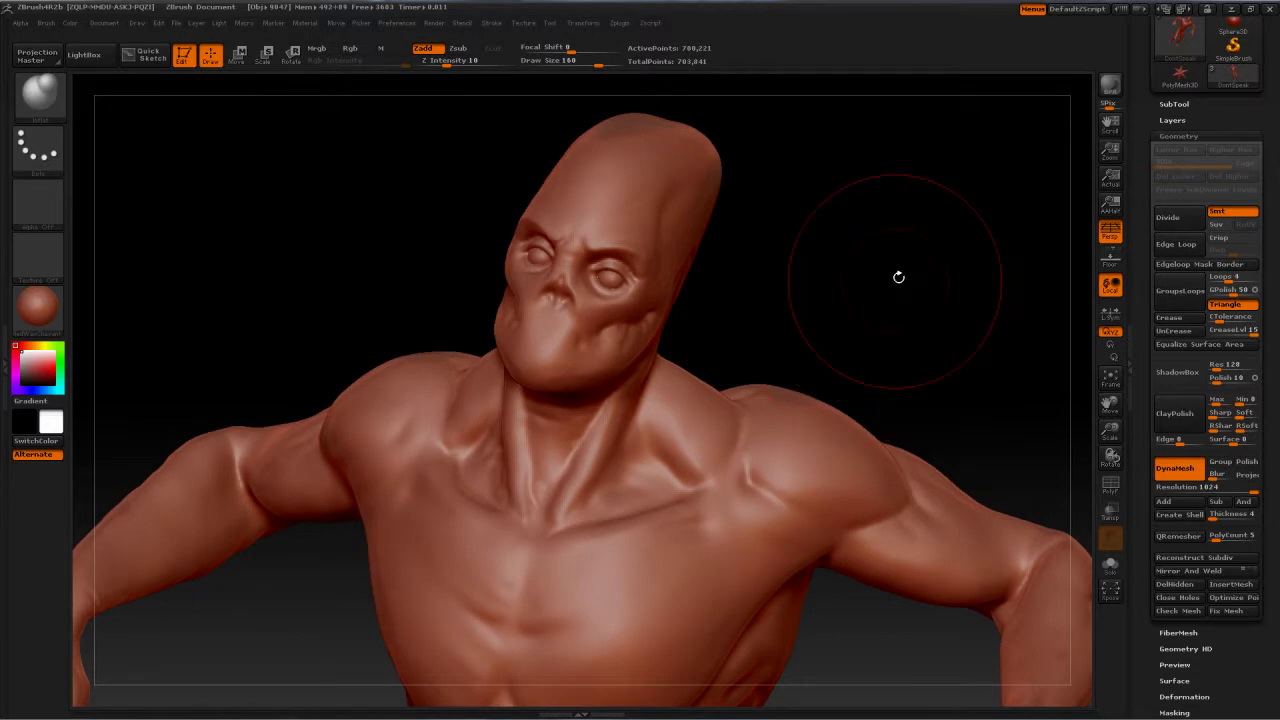
pyautogui.moveTo(898, 277); pyautogui.dragTo(835, 330)
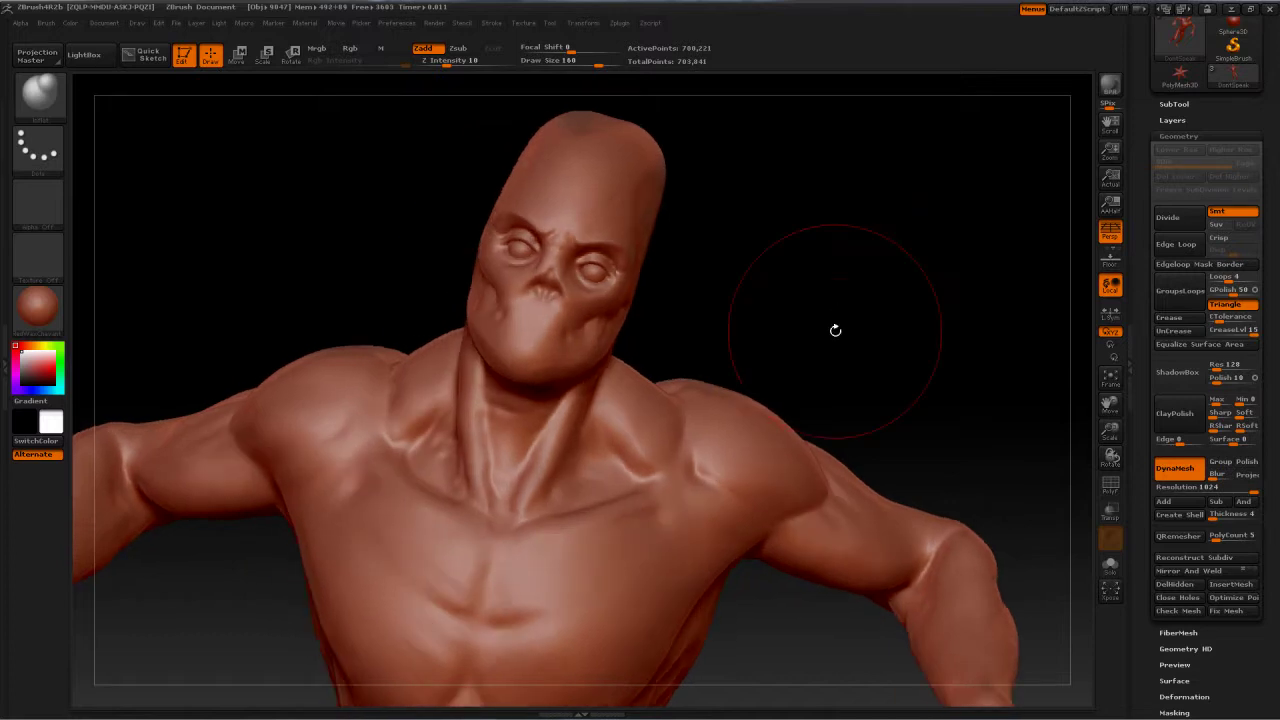
pyautogui.click(1109, 485)
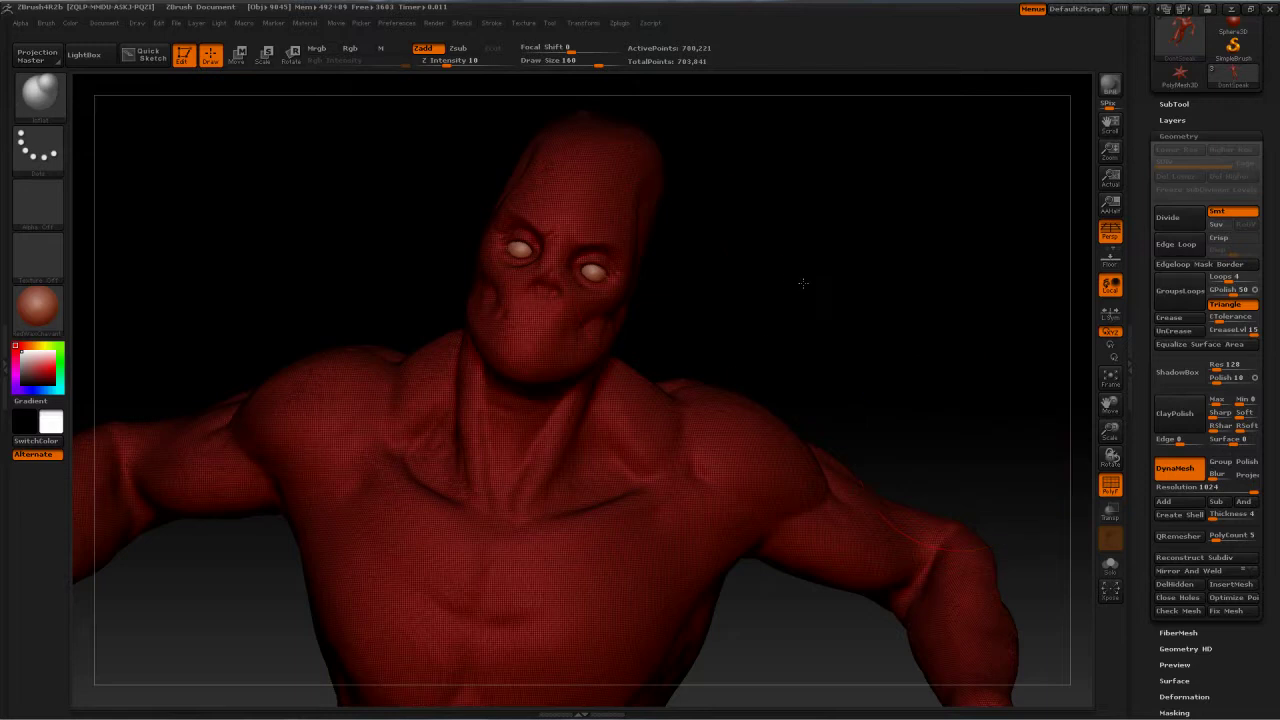
pyautogui.moveTo(820, 318); pyautogui.dragTo(657, 377)
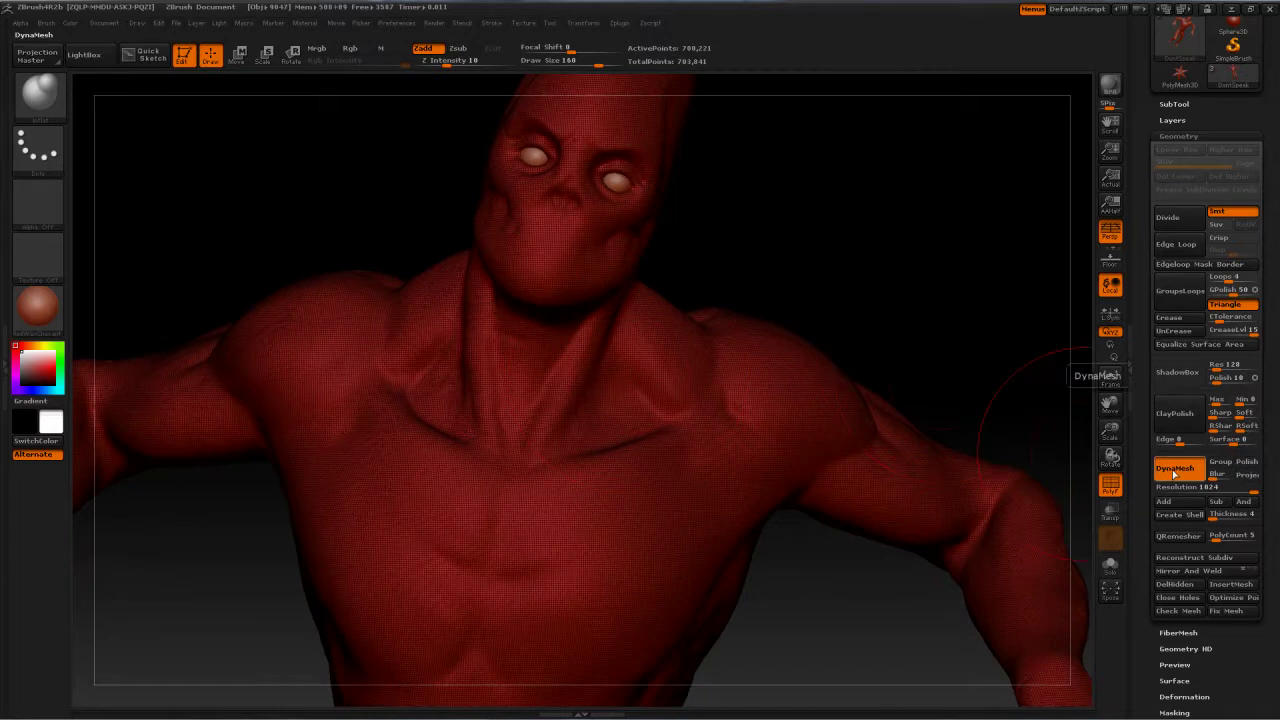
pyautogui.click(1175, 471)
pyautogui.click(1175, 469)
pyautogui.click(1110, 484)
# Duplicate the DontSpeak body subtool
pyautogui.scroll(3, 1149, 320)
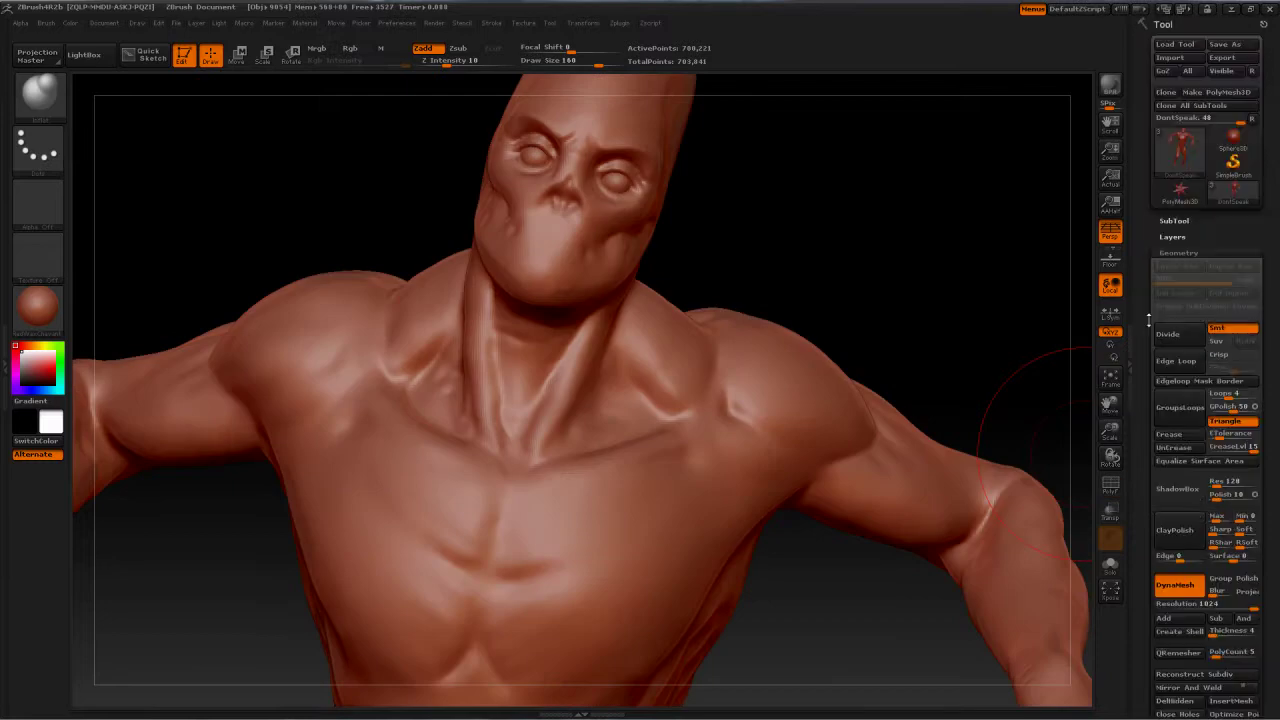
pyautogui.click(1174, 221)
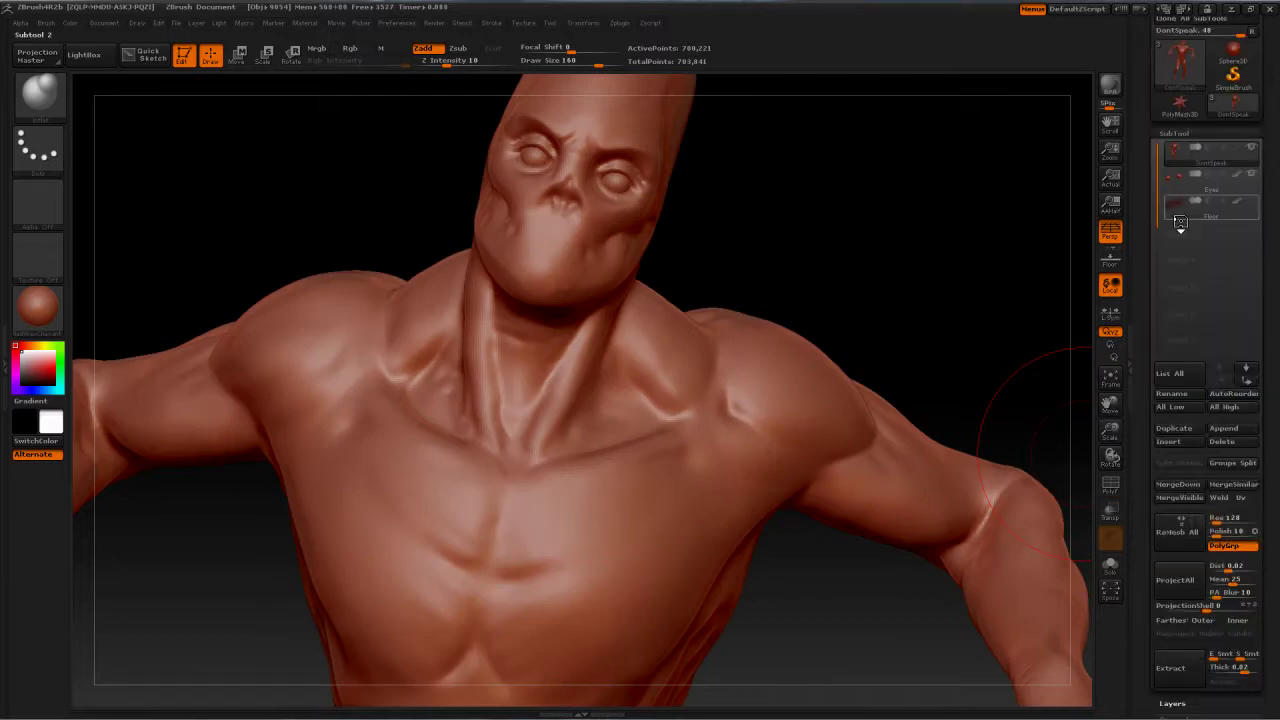
pyautogui.click(1196, 178)
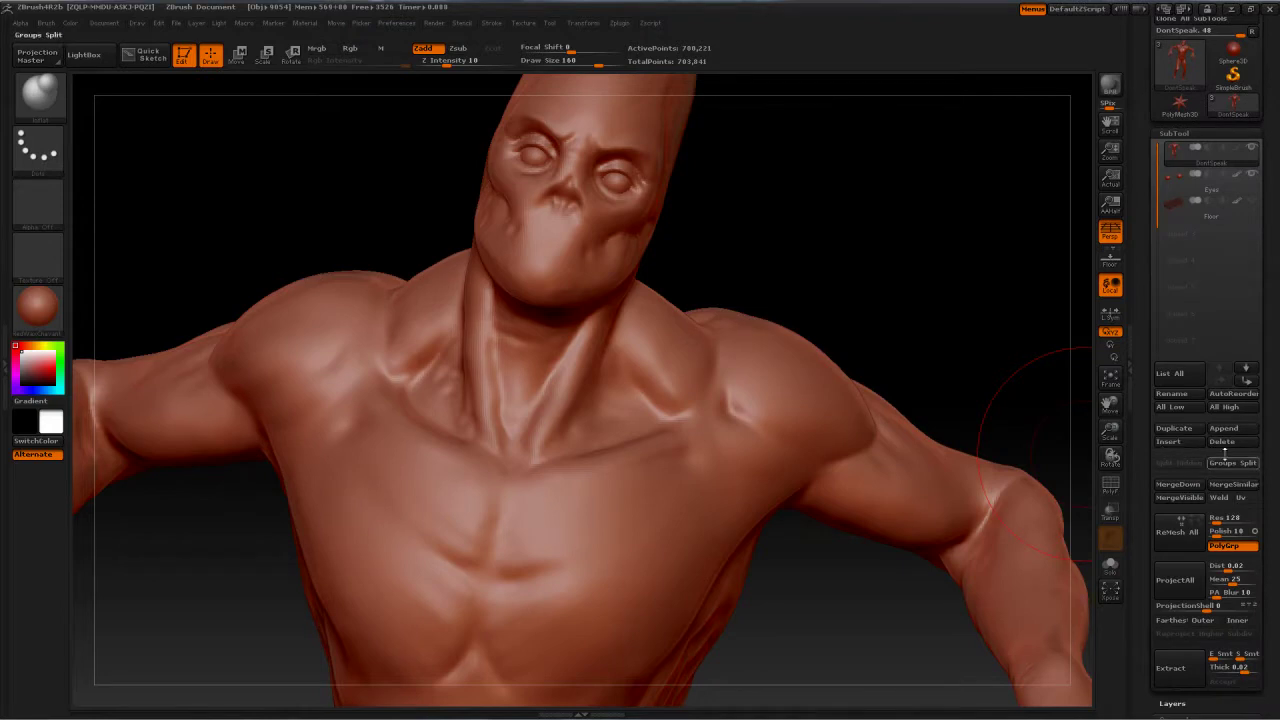
pyautogui.click(1177, 428)
pyautogui.click(1187, 189)
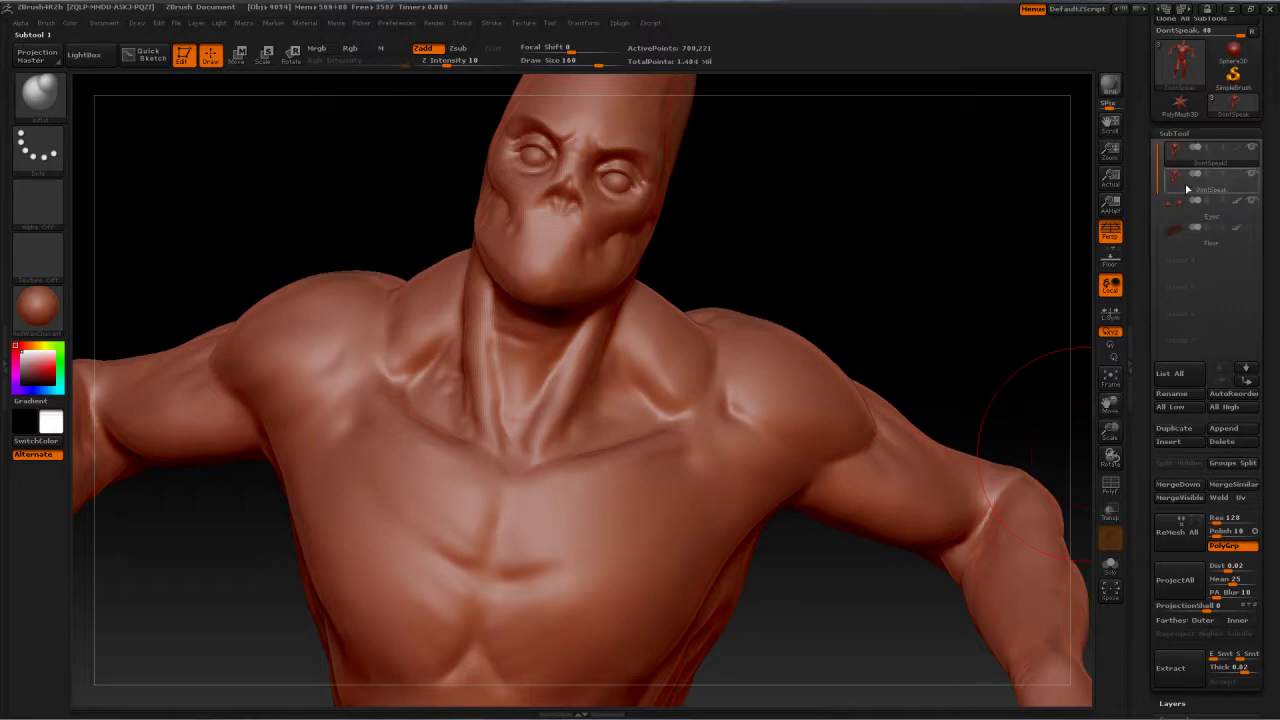
# Make the second body subtool, DontSpeak, active and isolate it with Solo mode
pyautogui.click(1180, 185)
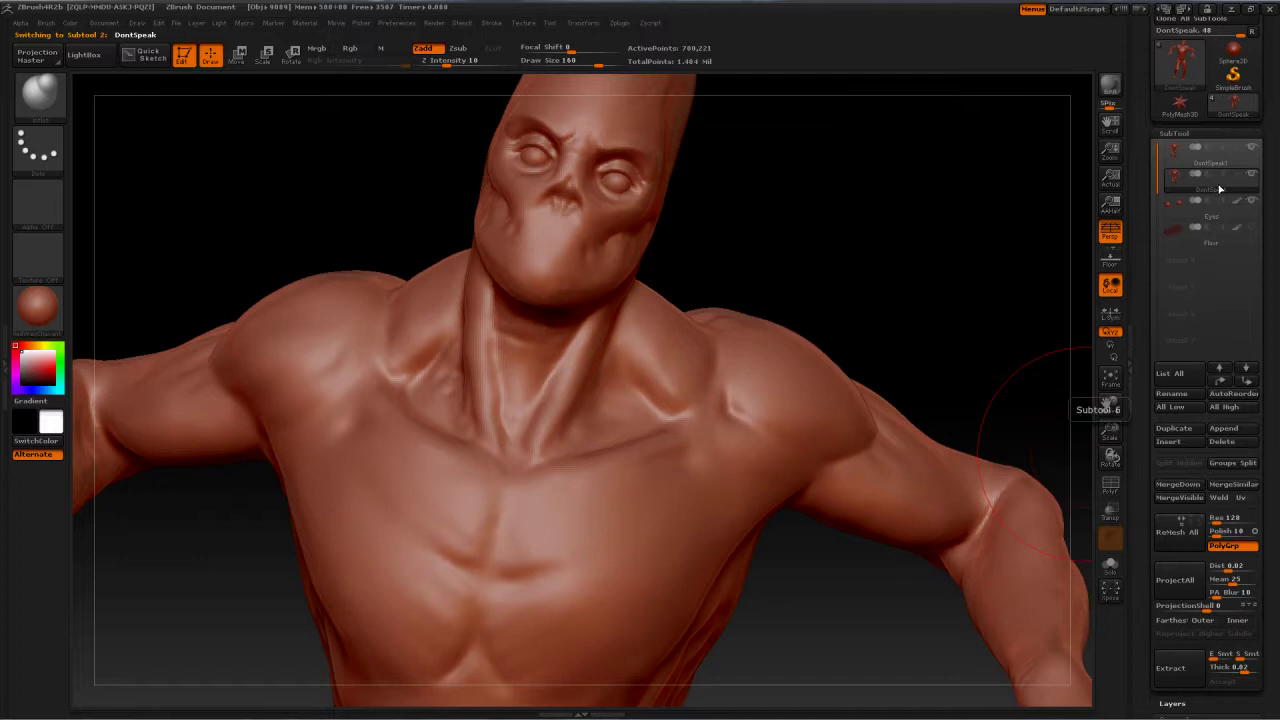
pyautogui.click(1177, 159)
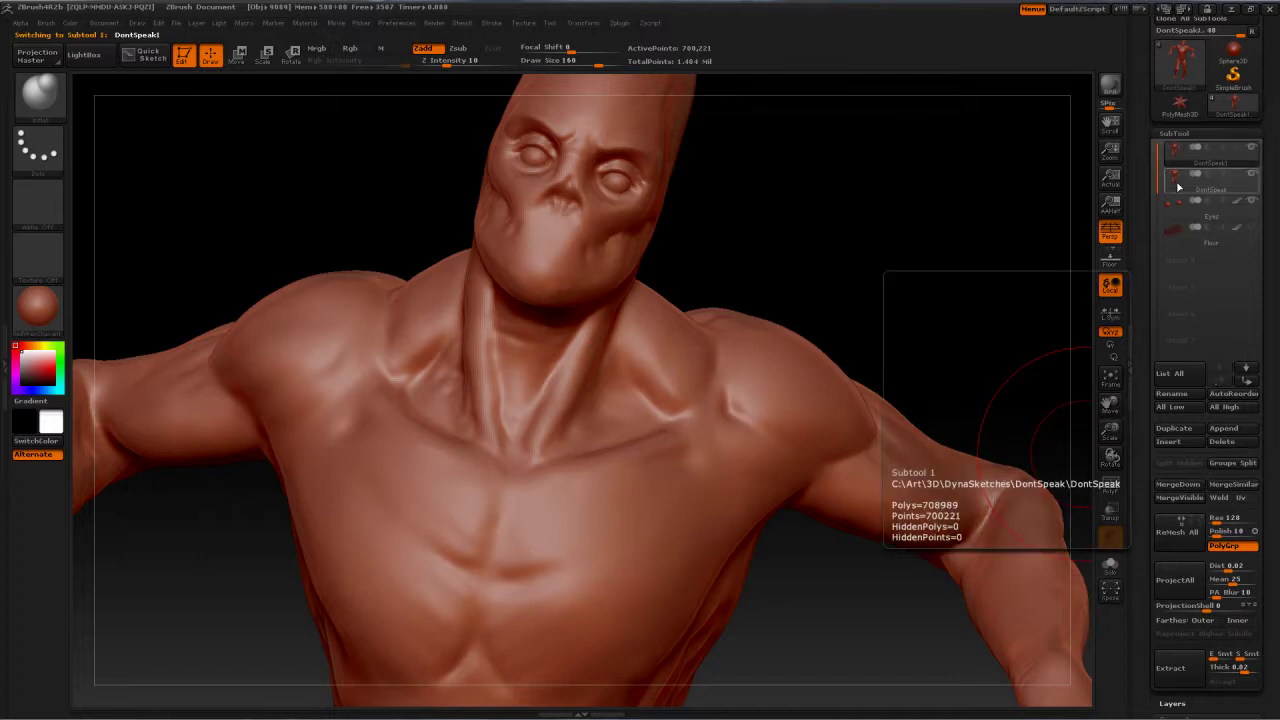
pyautogui.click(1178, 187)
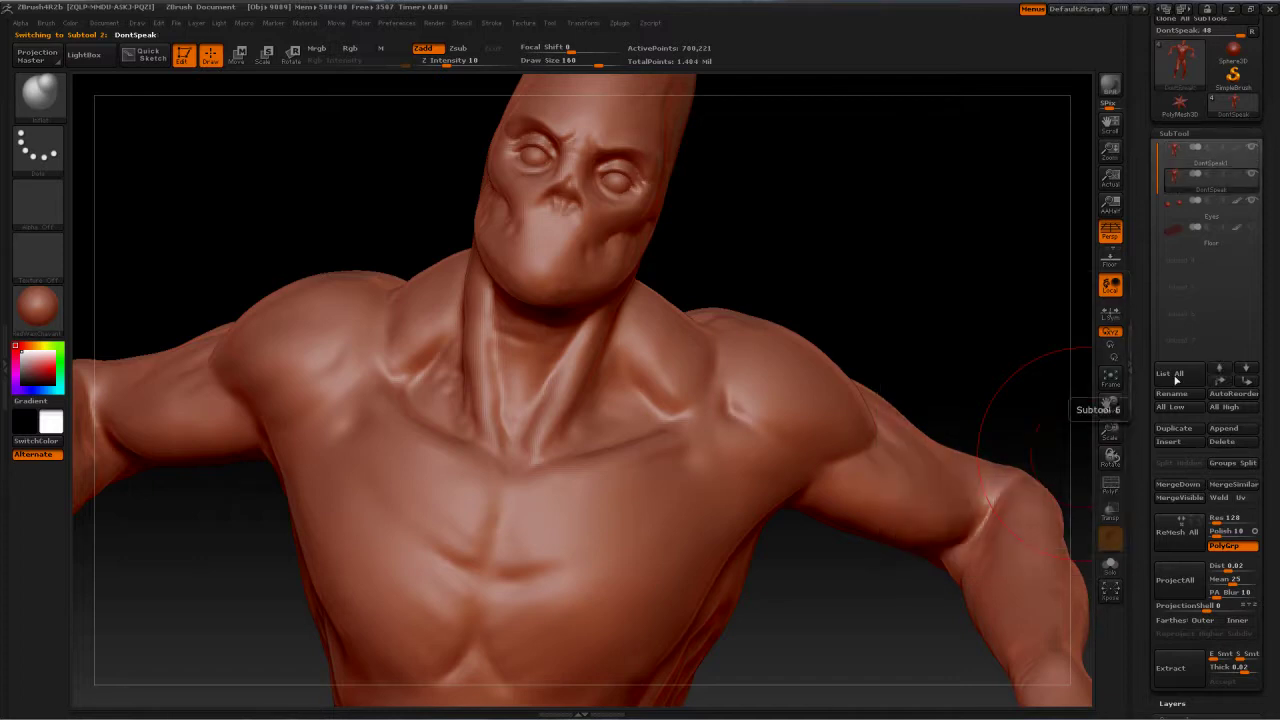
pyautogui.click(1111, 565)
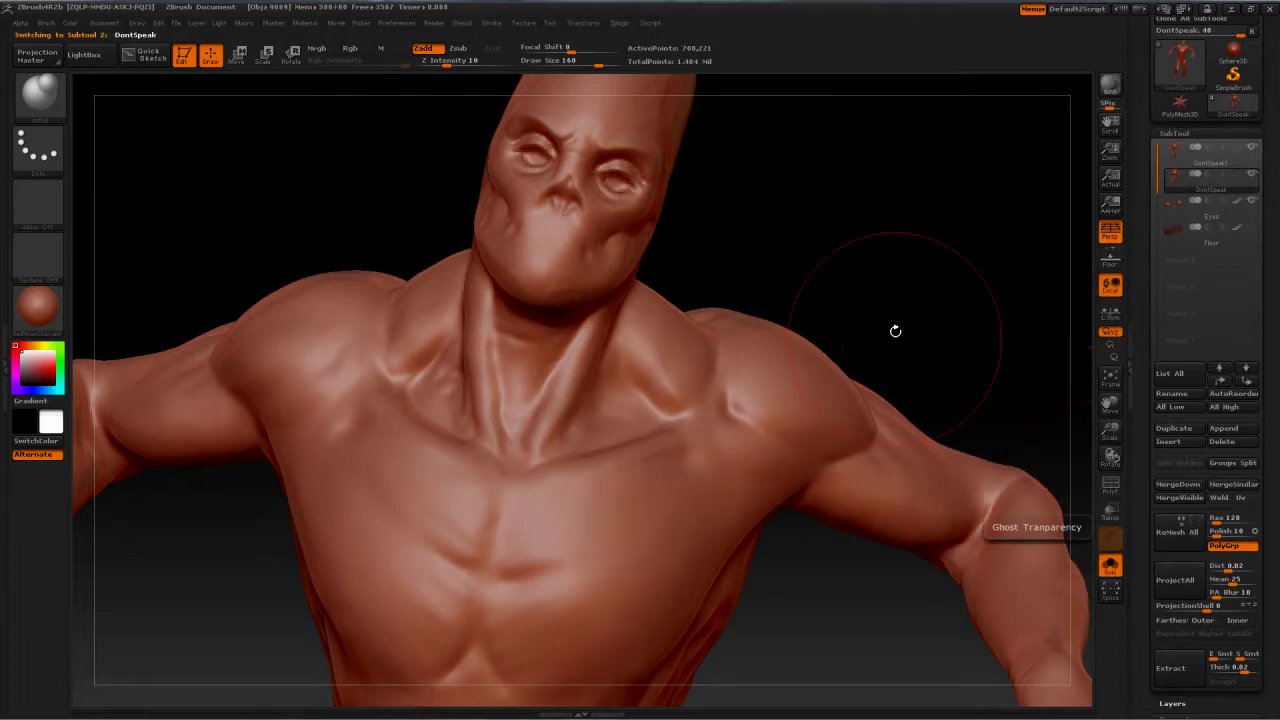
pyautogui.moveTo(908, 266); pyautogui.dragTo(905, 330)
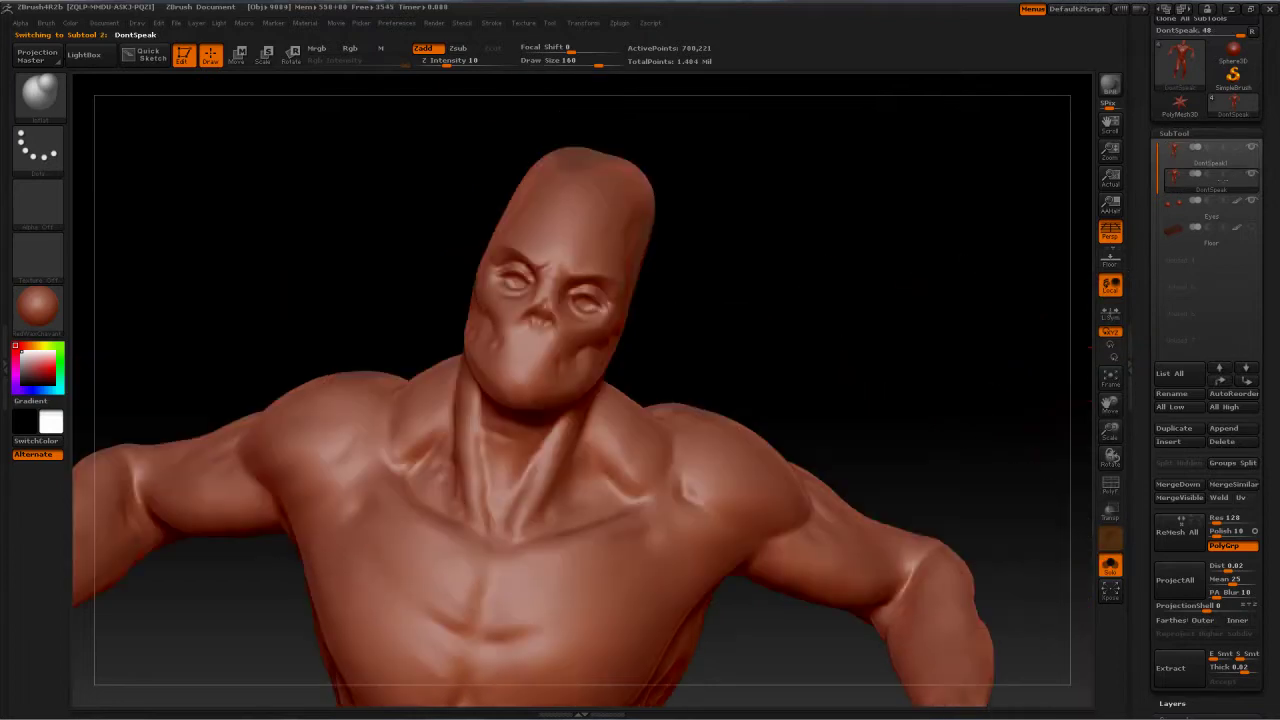
pyautogui.moveTo(817, 402)
pyautogui.keyDown('alt'); pyautogui.mouseDown()
pyautogui.moveTo(825, 343)
pyautogui.moveTo(1012, 378)
pyautogui.mouseUp(); pyautogui.keyUp('alt')
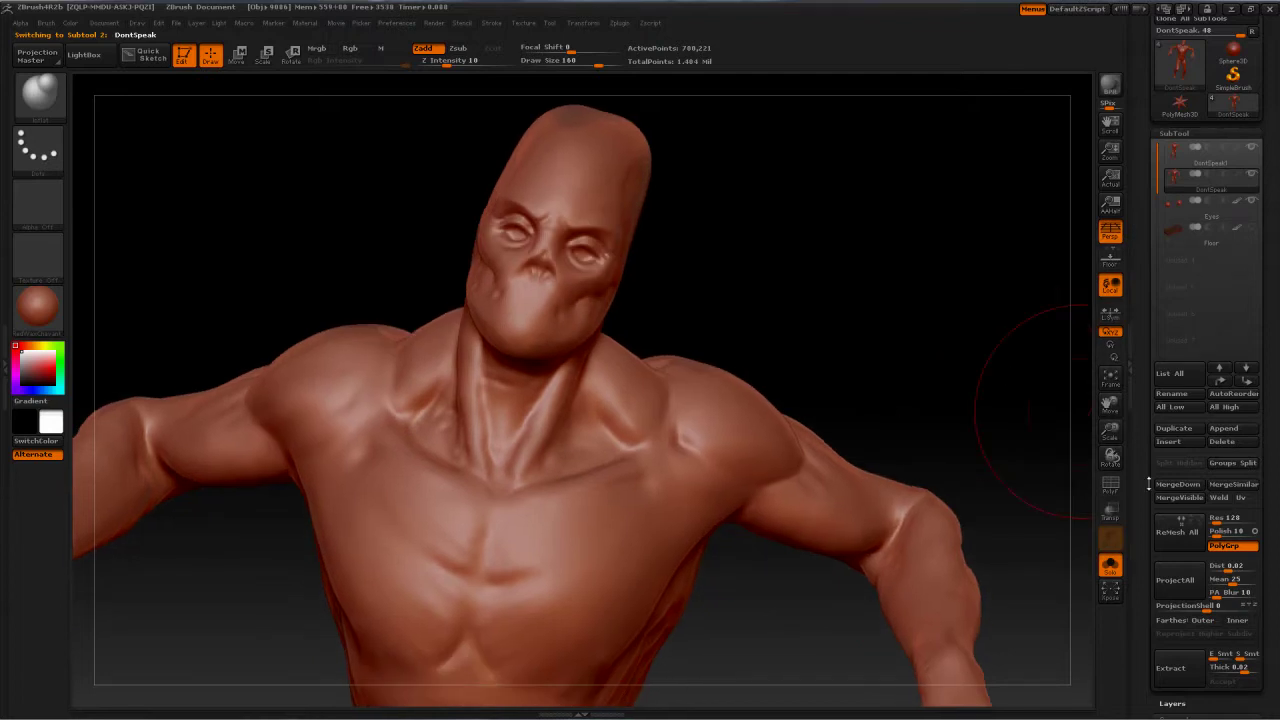
# Set the DynaMesh resolution of the isolated body to 256
pyautogui.moveTo(1149, 484); pyautogui.dragTo(1145, 274)
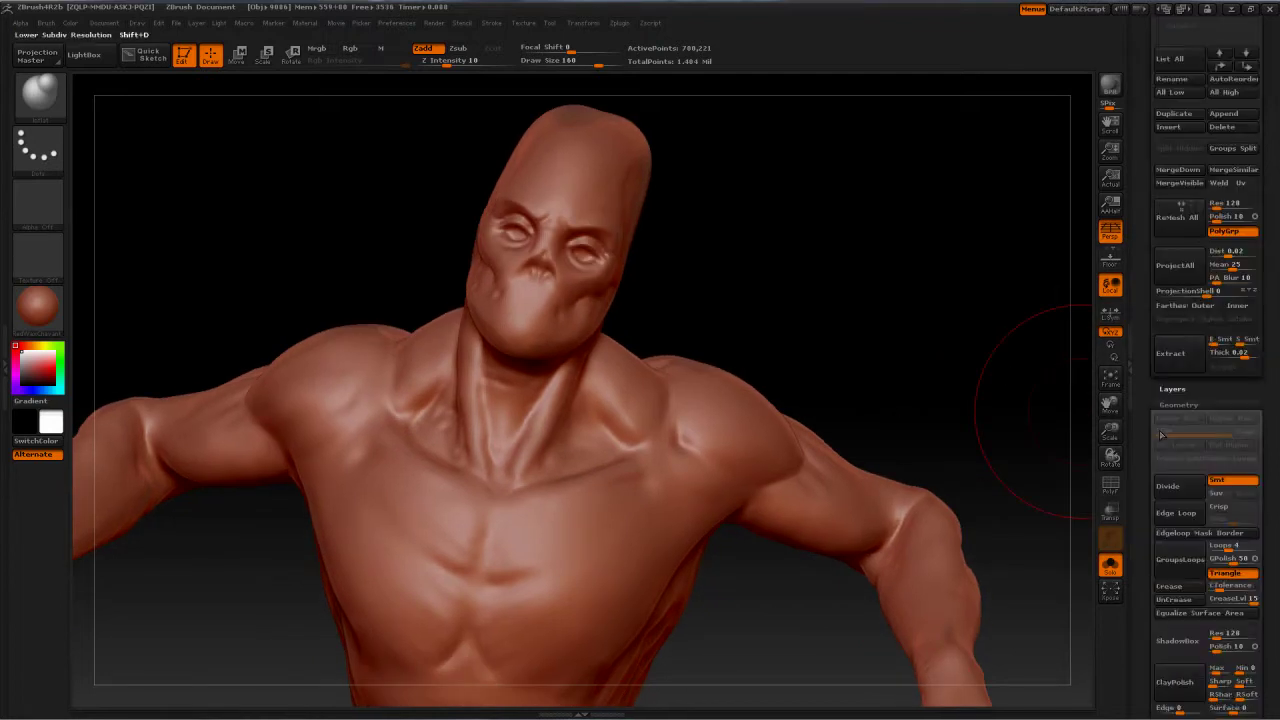
pyautogui.scroll(-4, 1150, 432)
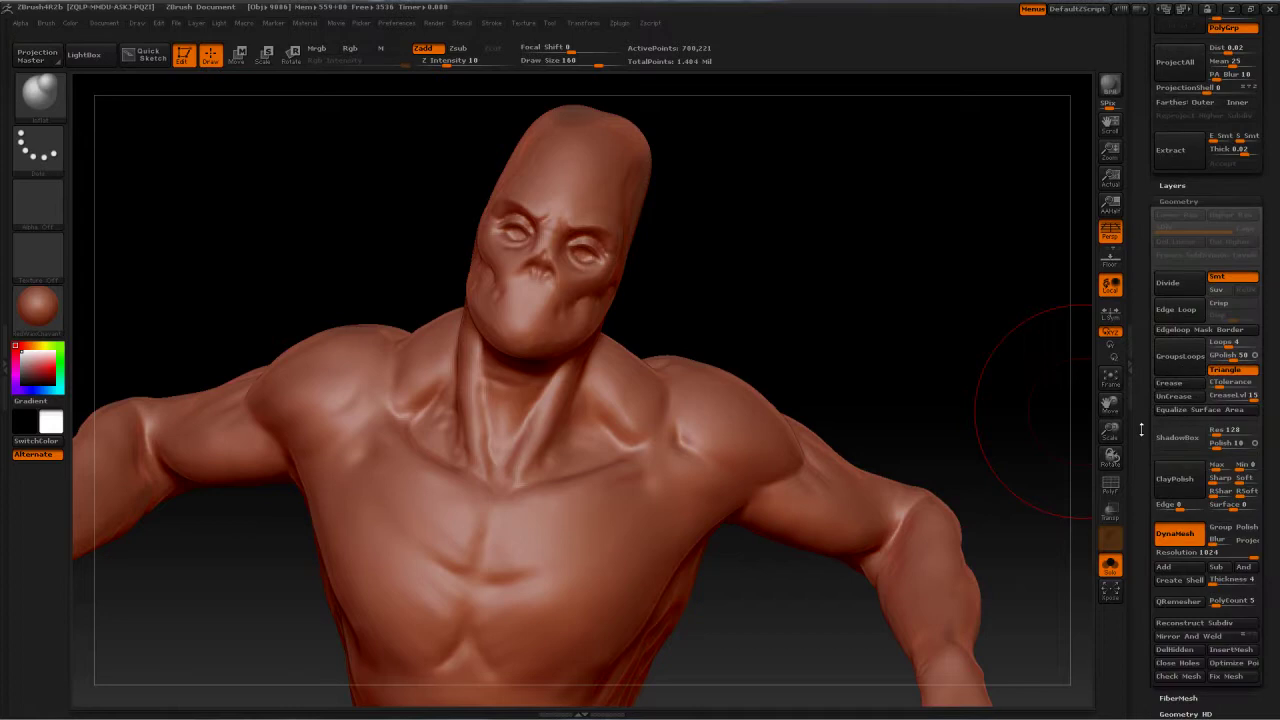
pyautogui.click(1195, 552)
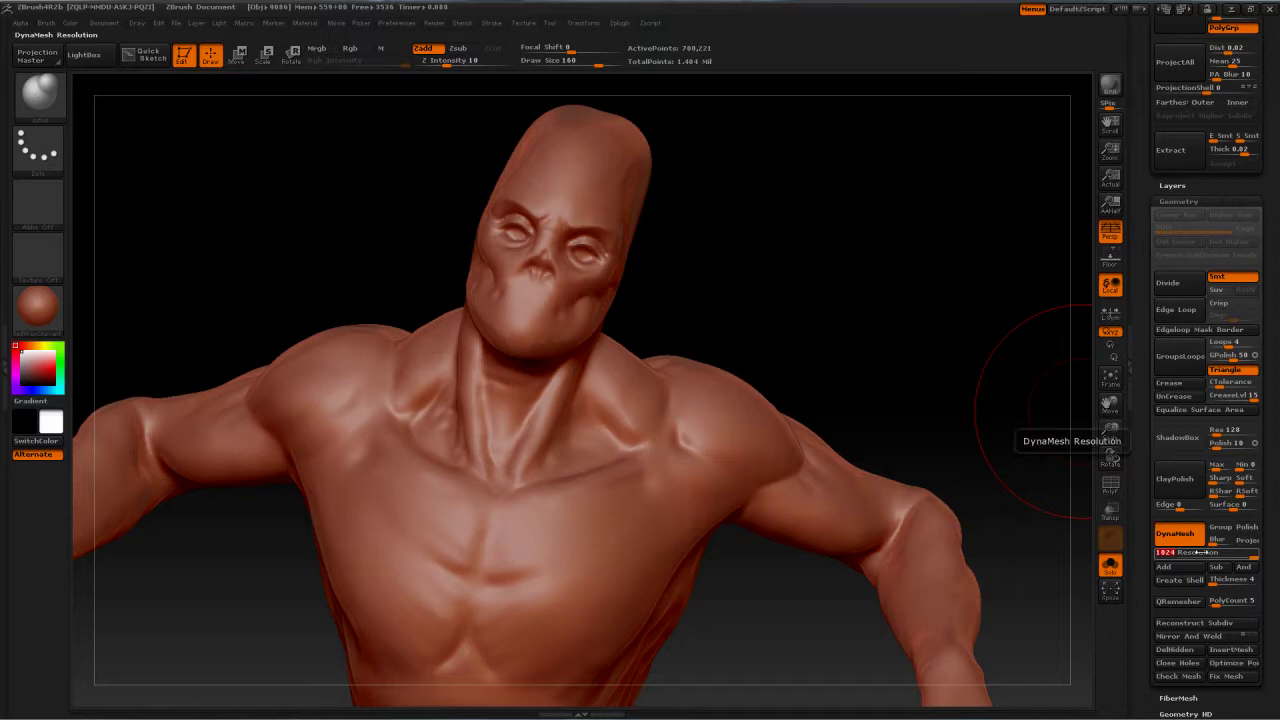
pyautogui.write('256')
pyautogui.press('Return')
pyautogui.click(1197, 552)
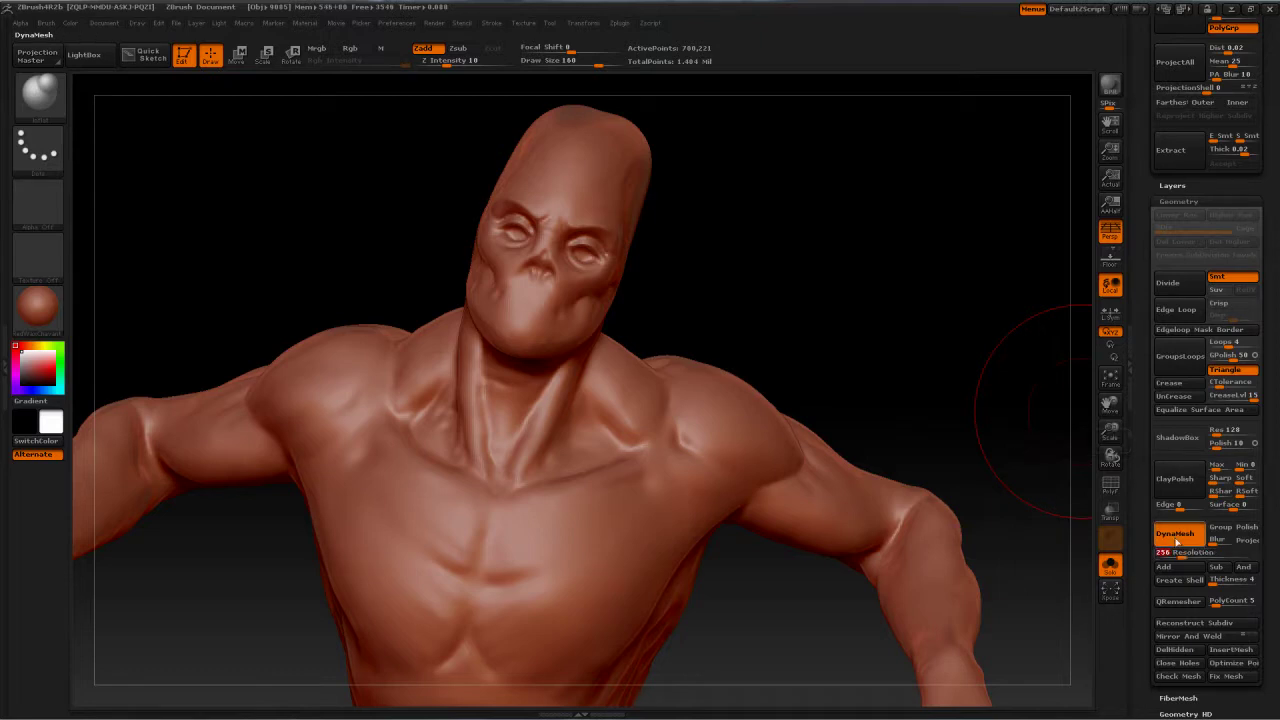
pyautogui.click(1182, 540)
pyautogui.click(1182, 541)
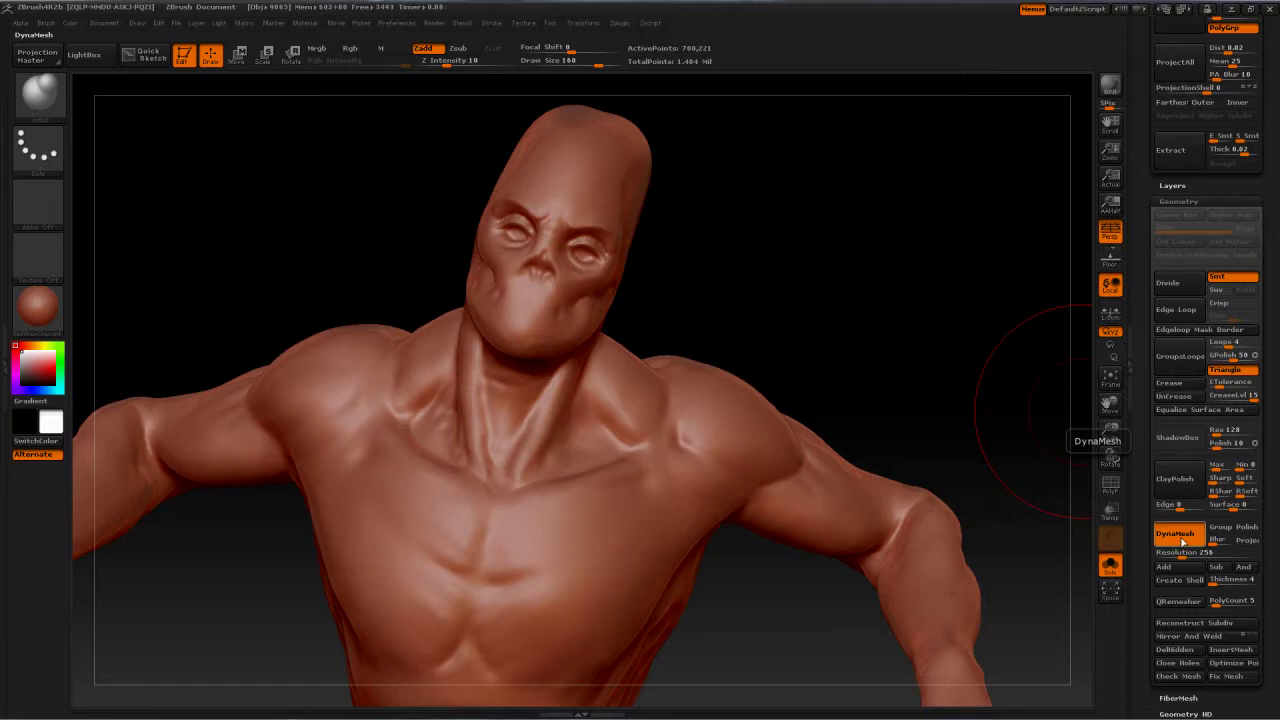
# Switch to the Move brush and remesh the isolated body at the new DynaMesh resolution
pyautogui.moveTo(922, 377); pyautogui.dragTo(911, 354)
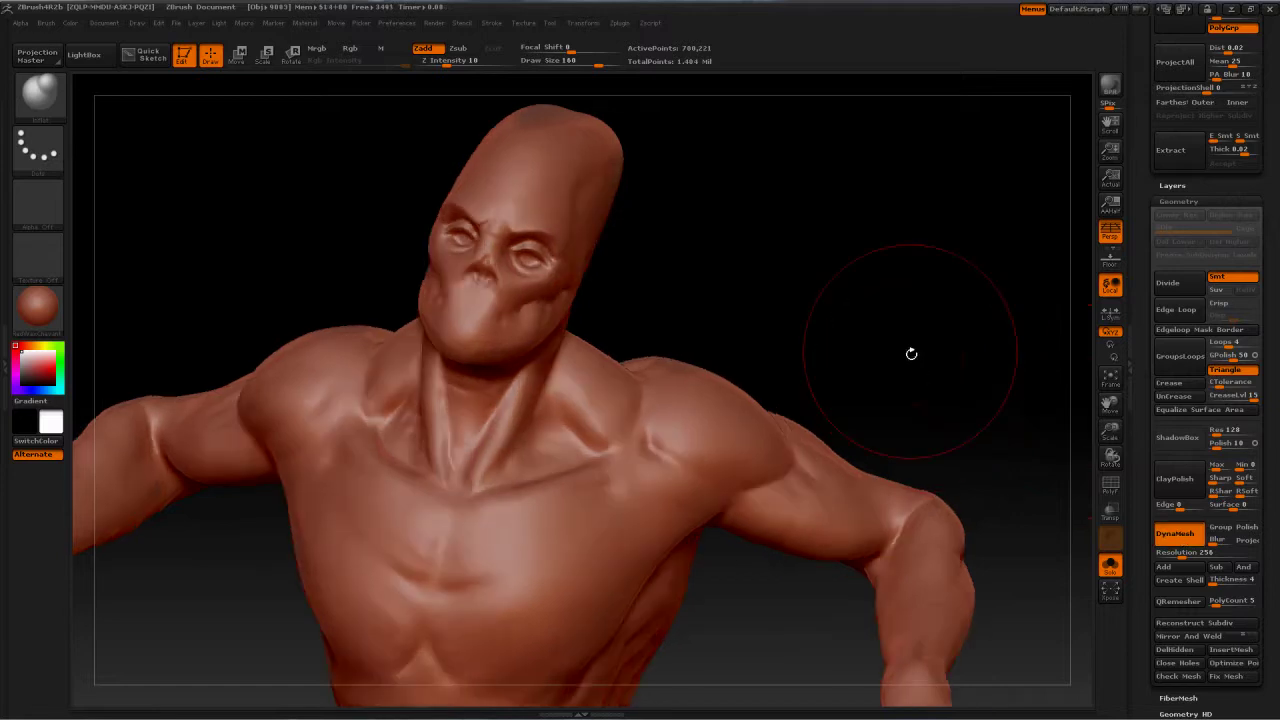
pyautogui.press('b')
pyautogui.press('m')
pyautogui.press('v')
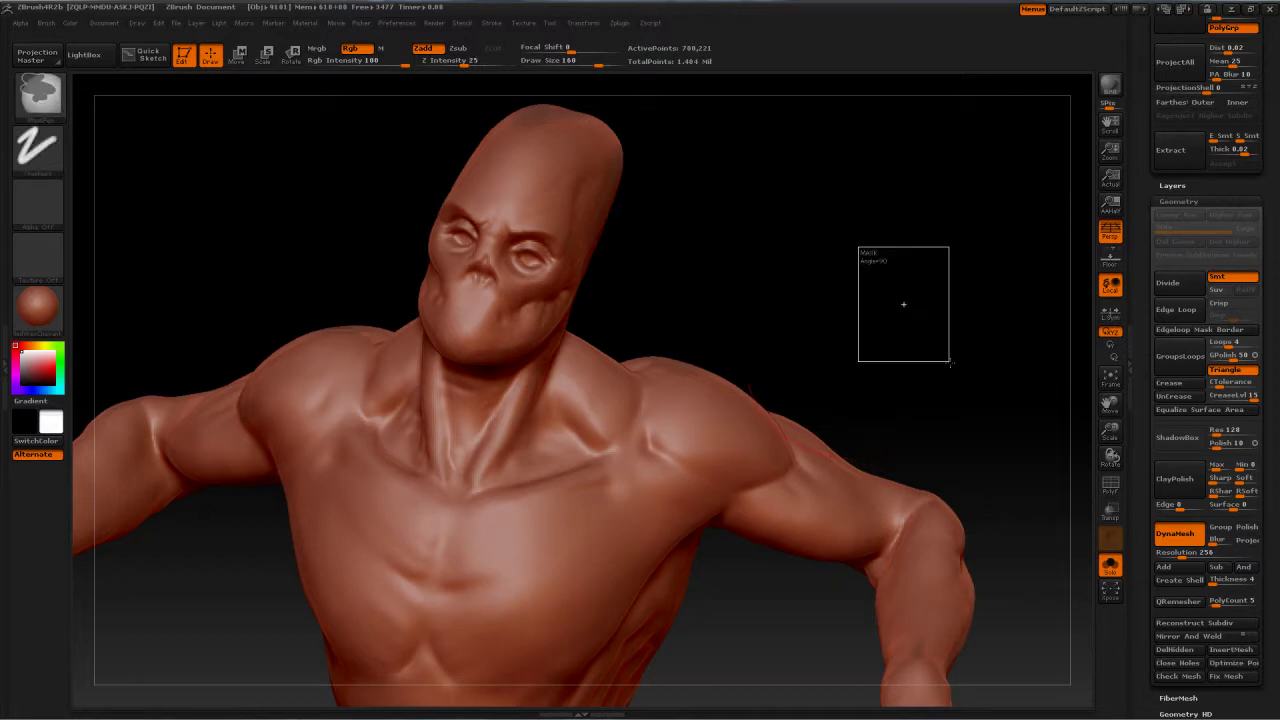
pyautogui.press('ctrl')
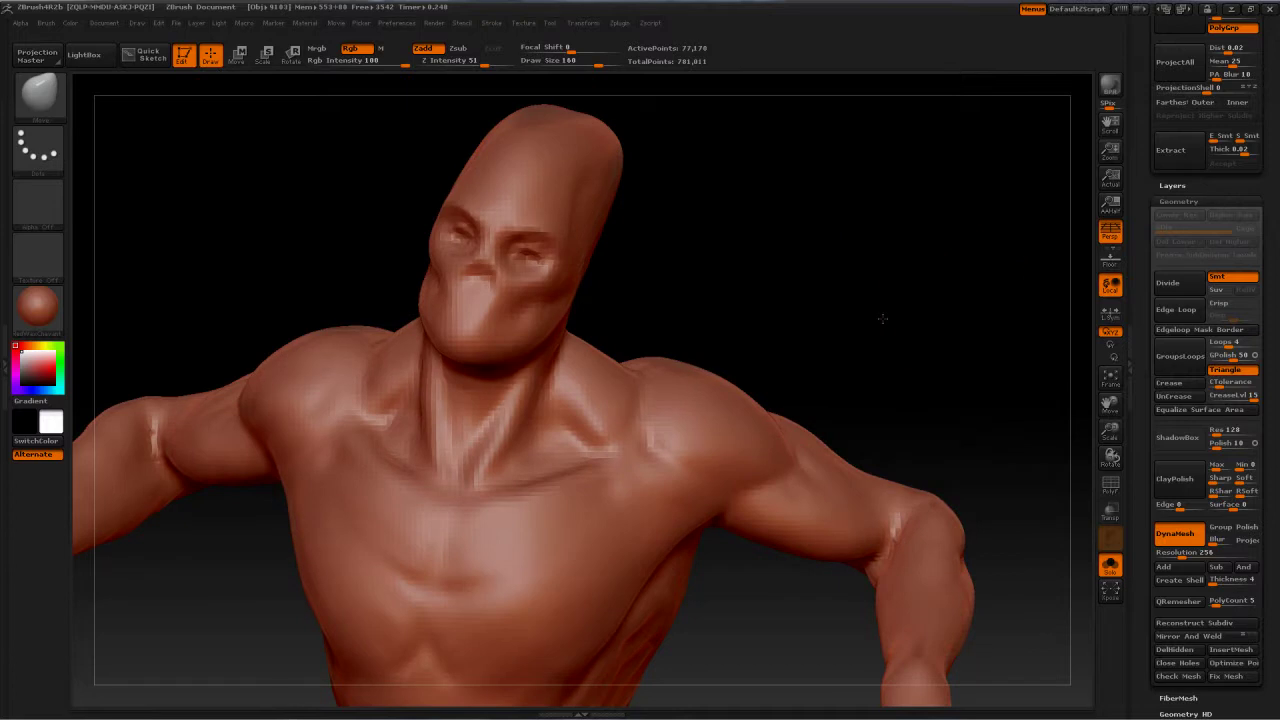
# Examine the remeshed torso and clawed hand from slightly different angles
pyautogui.moveTo(882, 318)
pyautogui.mouseDown()
pyautogui.moveTo(860, 323)
pyautogui.moveTo(878, 271)
pyautogui.mouseUp()
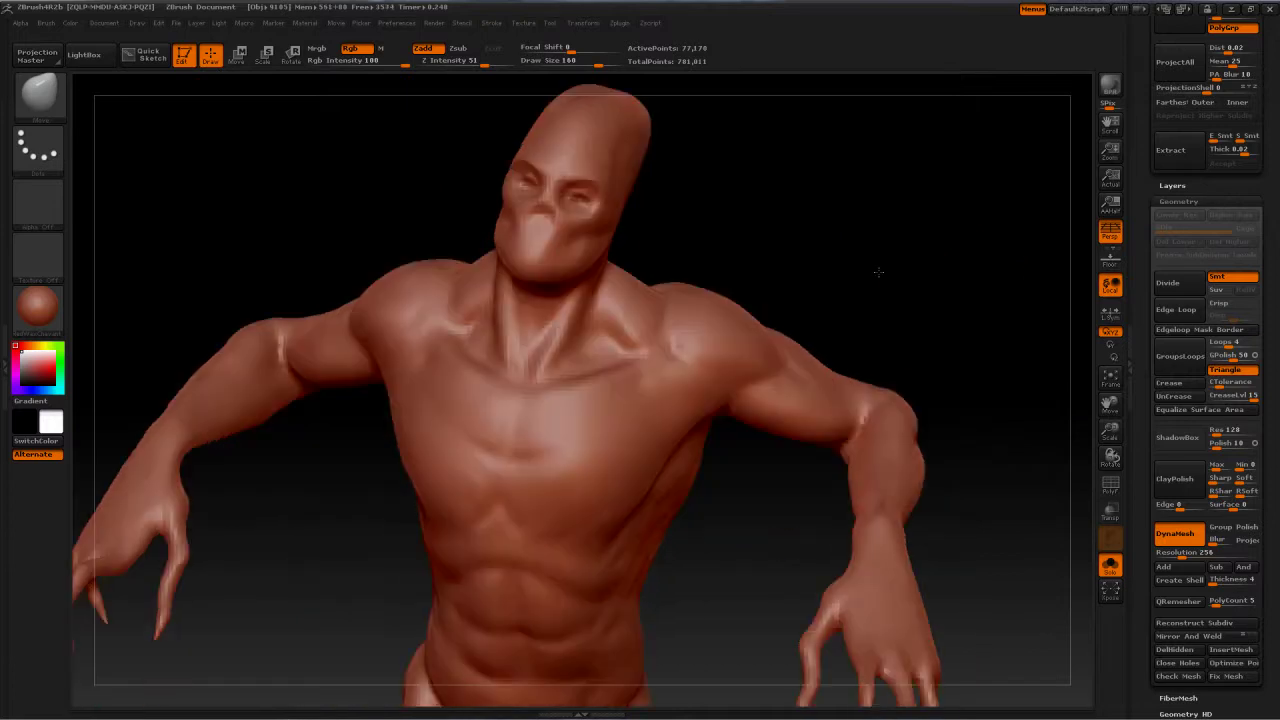
pyautogui.moveTo(963, 313)
pyautogui.mouseDown()
pyautogui.moveTo(706, 505)
pyautogui.moveTo(500, 458)
pyautogui.moveTo(363, 484)
pyautogui.mouseUp()
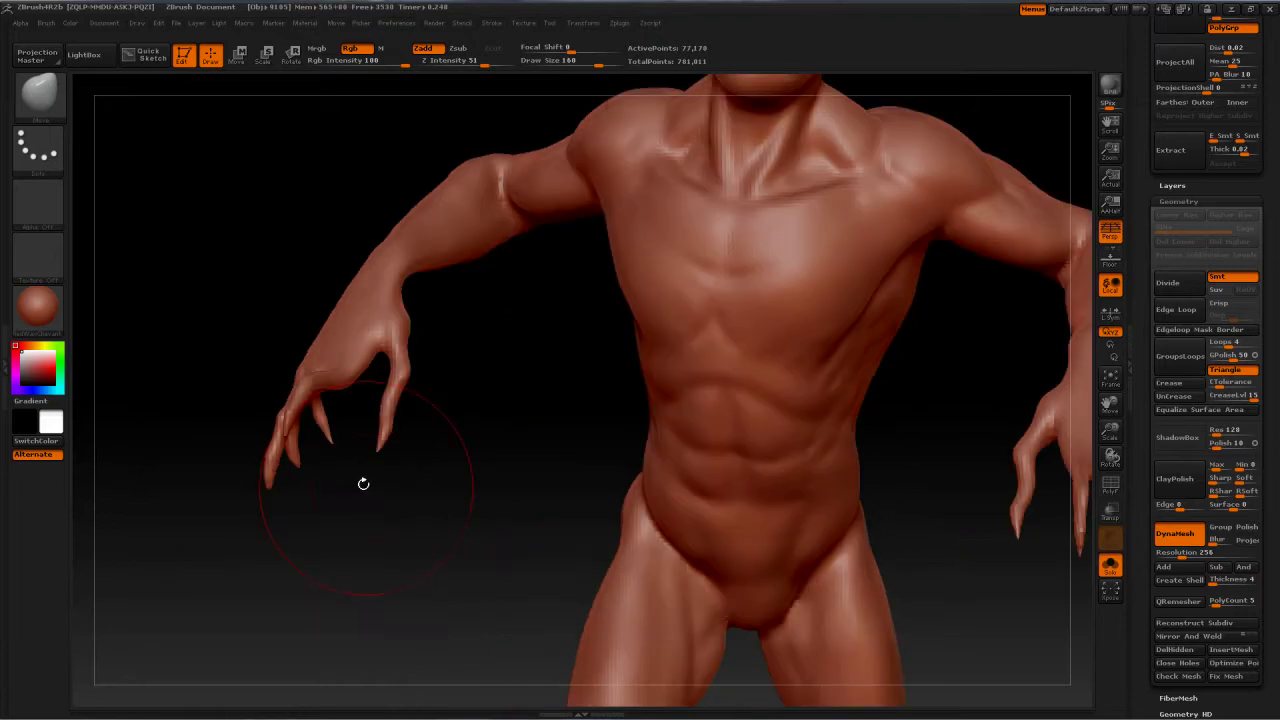
pyautogui.moveTo(408, 523)
pyautogui.mouseDown()
pyautogui.moveTo(420, 530)
pyautogui.moveTo(440, 513)
pyautogui.moveTo(348, 440)
pyautogui.mouseUp()
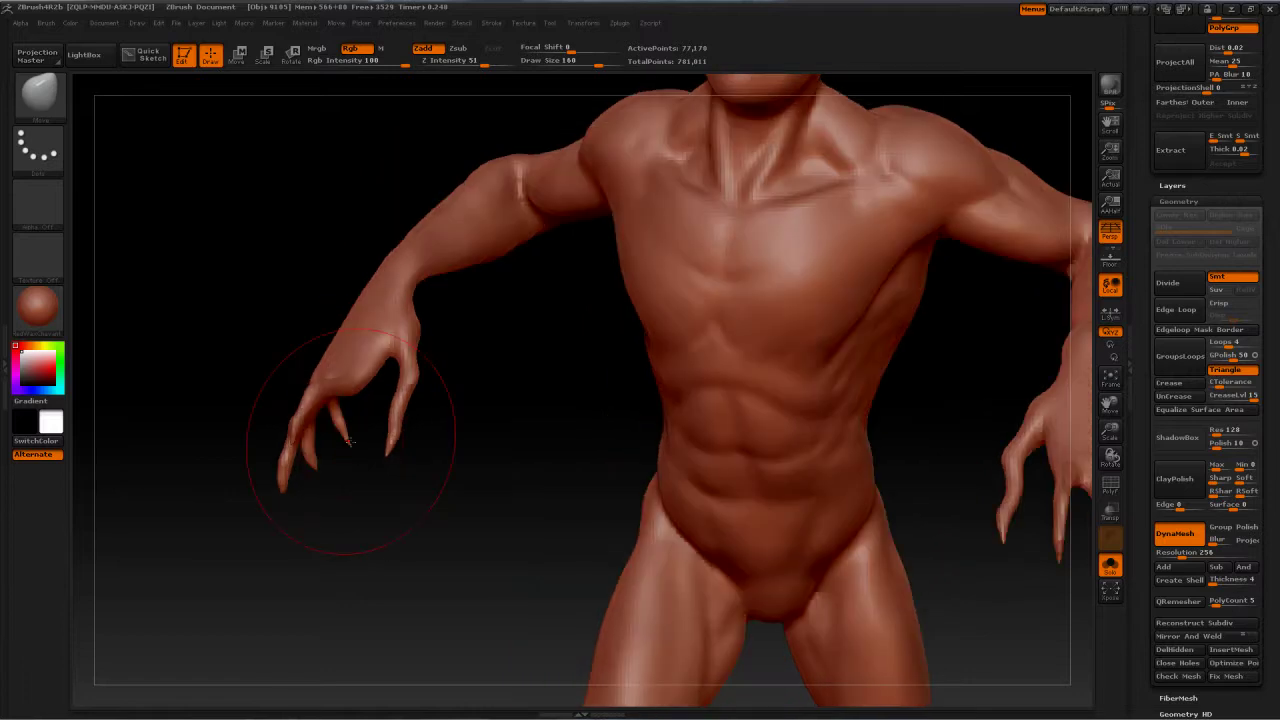
pyautogui.moveTo(455, 508); pyautogui.dragTo(472, 529)
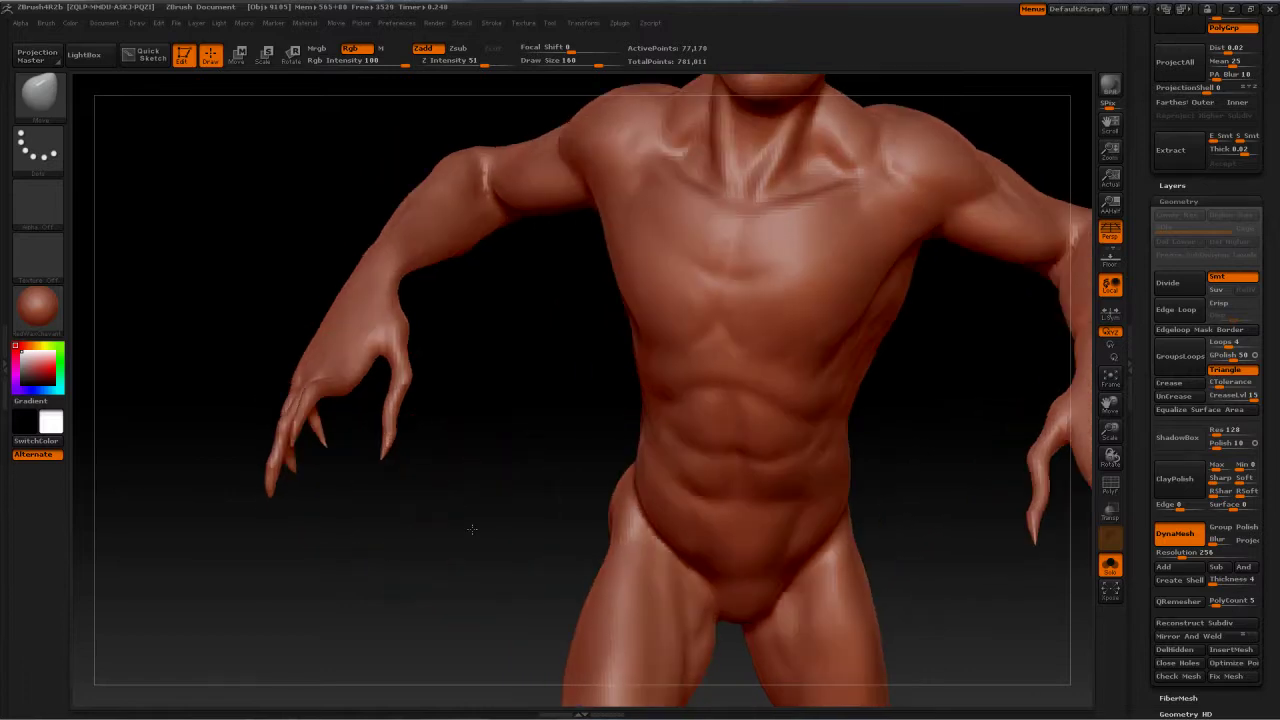
# Display the wireframe on the isolated remeshed body and examine its polygons from several angles
pyautogui.moveTo(977, 380); pyautogui.dragTo(880, 478)
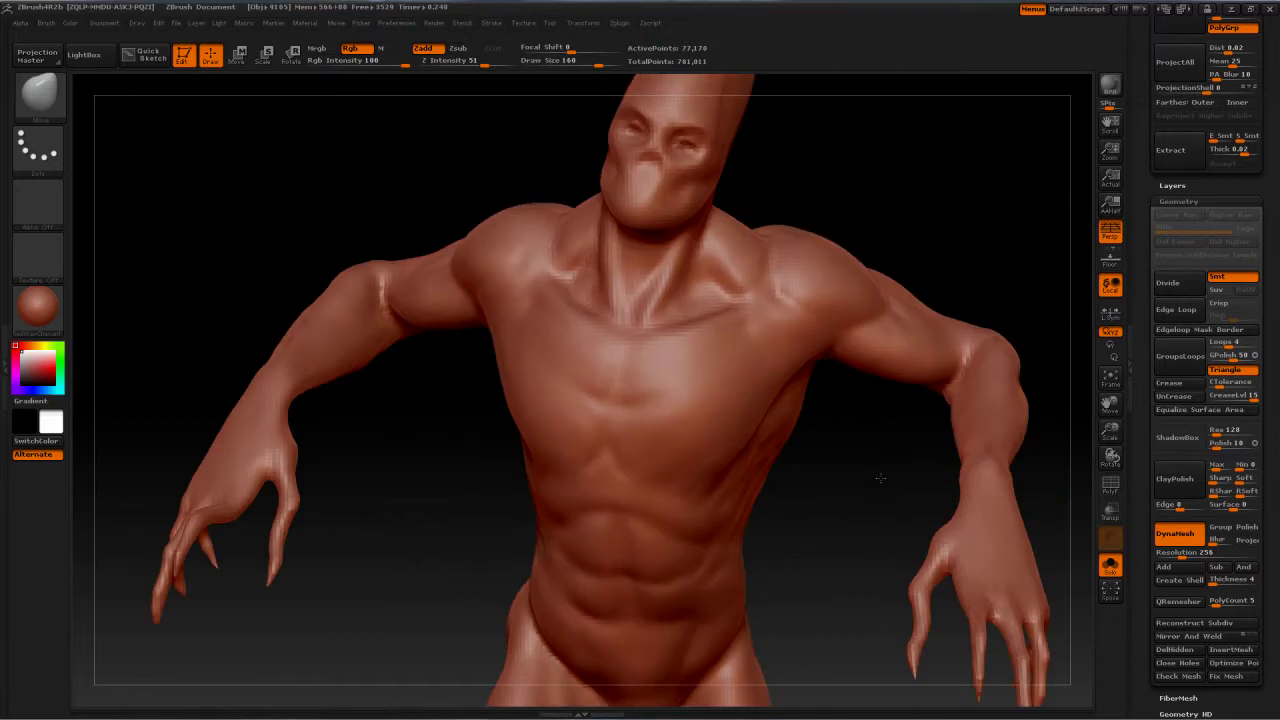
pyautogui.moveTo(895, 193); pyautogui.dragTo(905, 215)
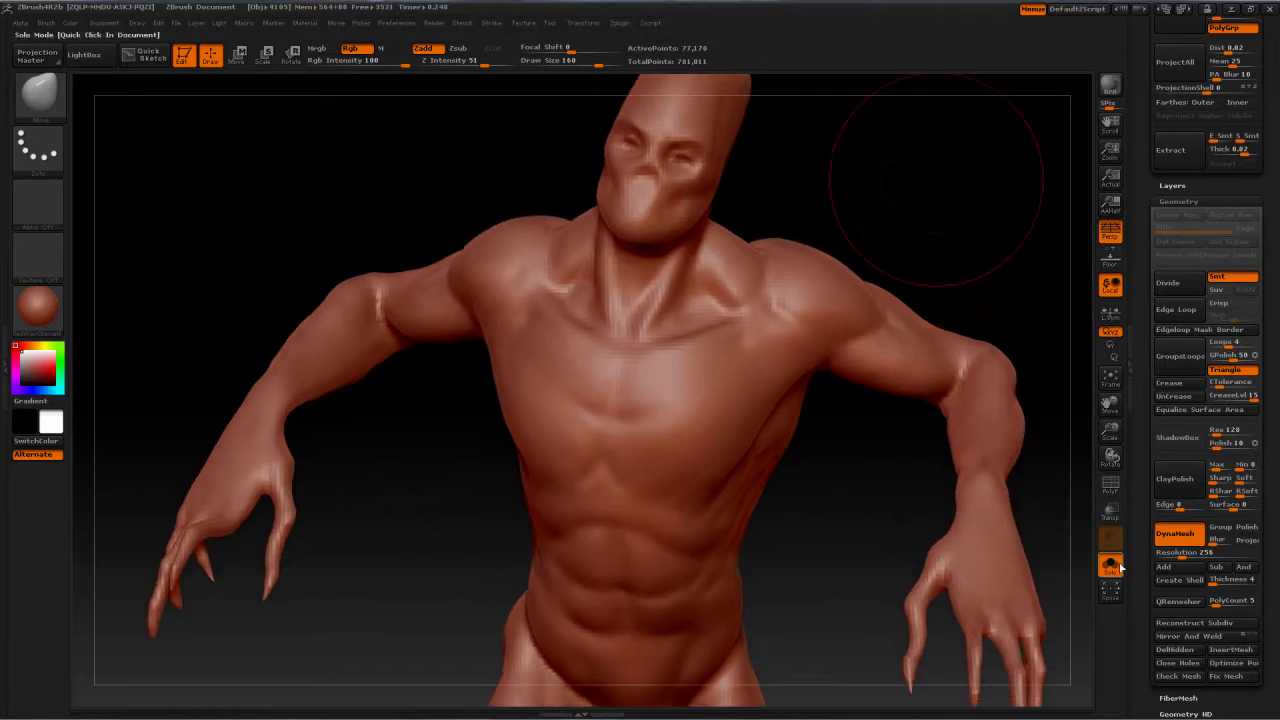
pyautogui.click(1109, 487)
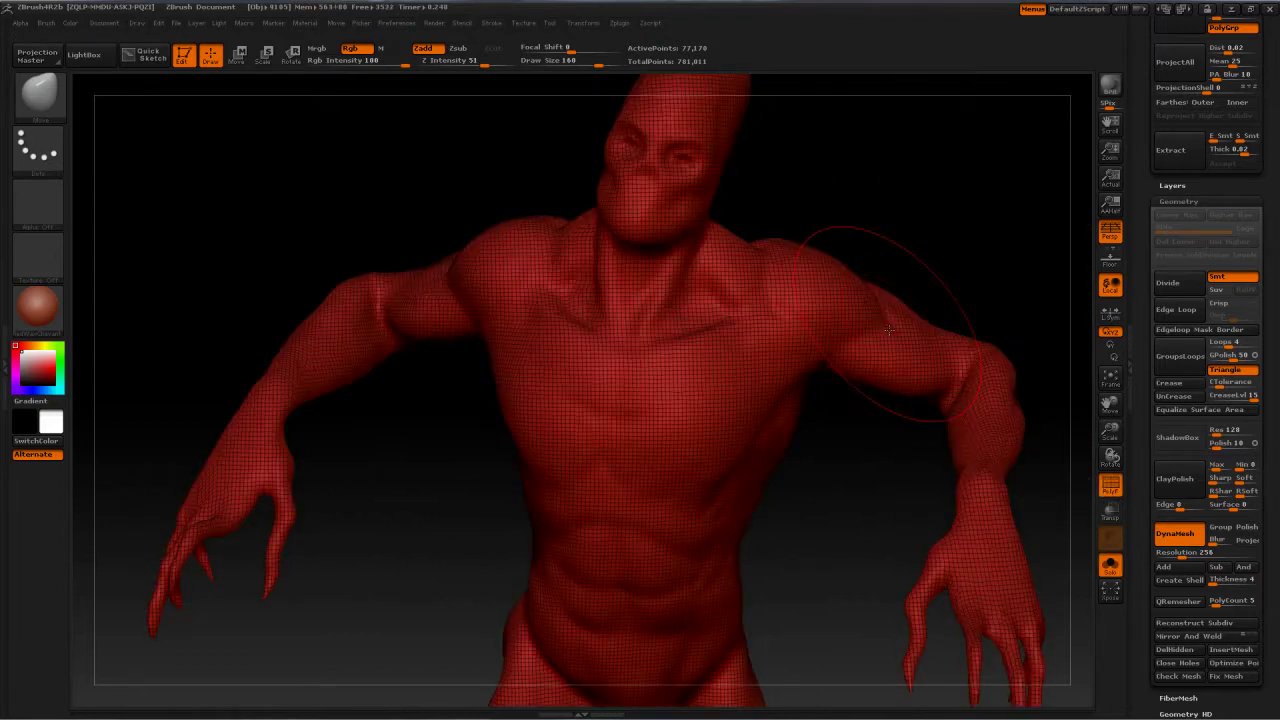
pyautogui.moveTo(951, 212)
pyautogui.mouseDown()
pyautogui.moveTo(929, 219)
pyautogui.moveTo(955, 214)
pyautogui.moveTo(934, 208)
pyautogui.mouseUp()
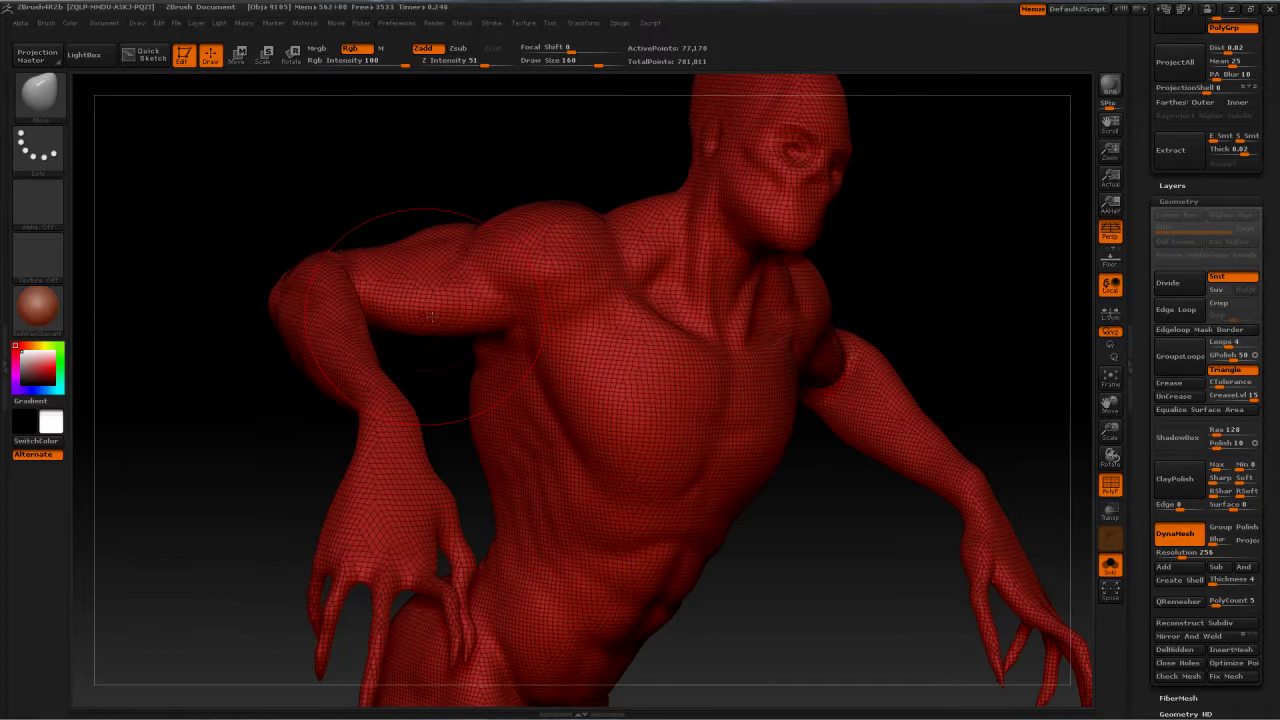
pyautogui.moveTo(925, 275); pyautogui.dragTo(1137, 565)
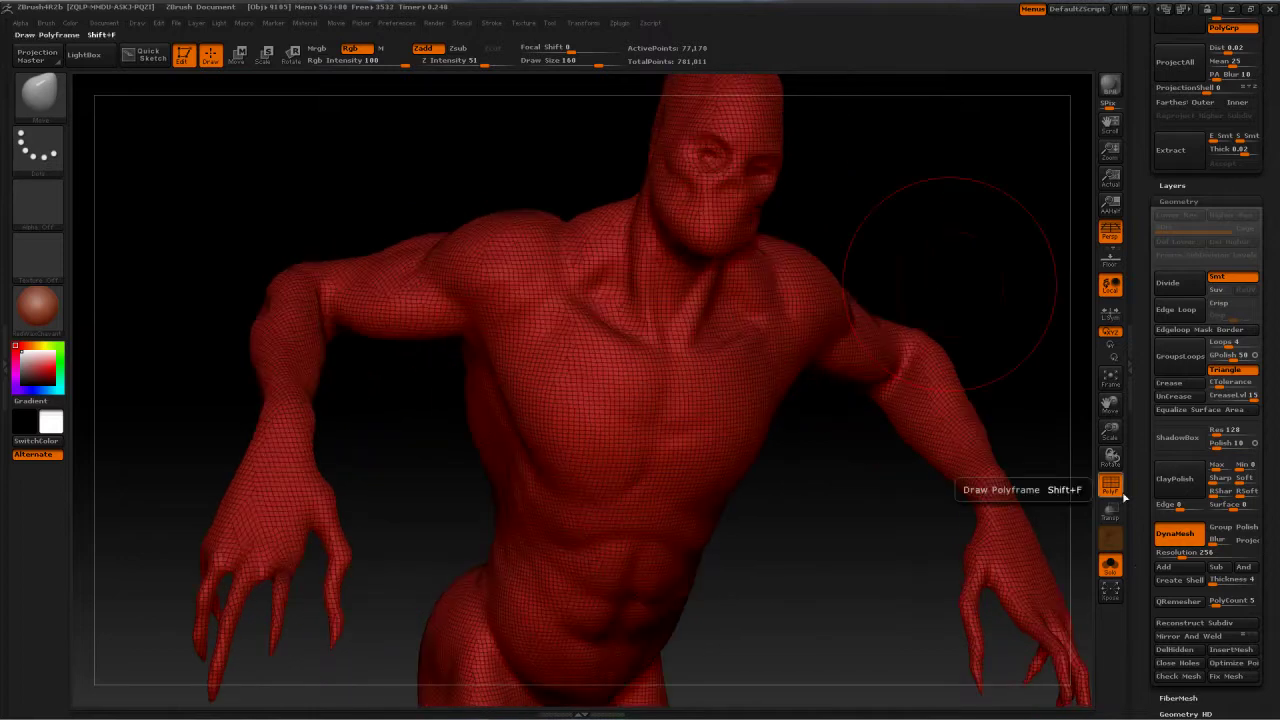
# Leave Solo mode to show both overlapping bodies, and turn off the wireframe display
pyautogui.click(1110, 568)
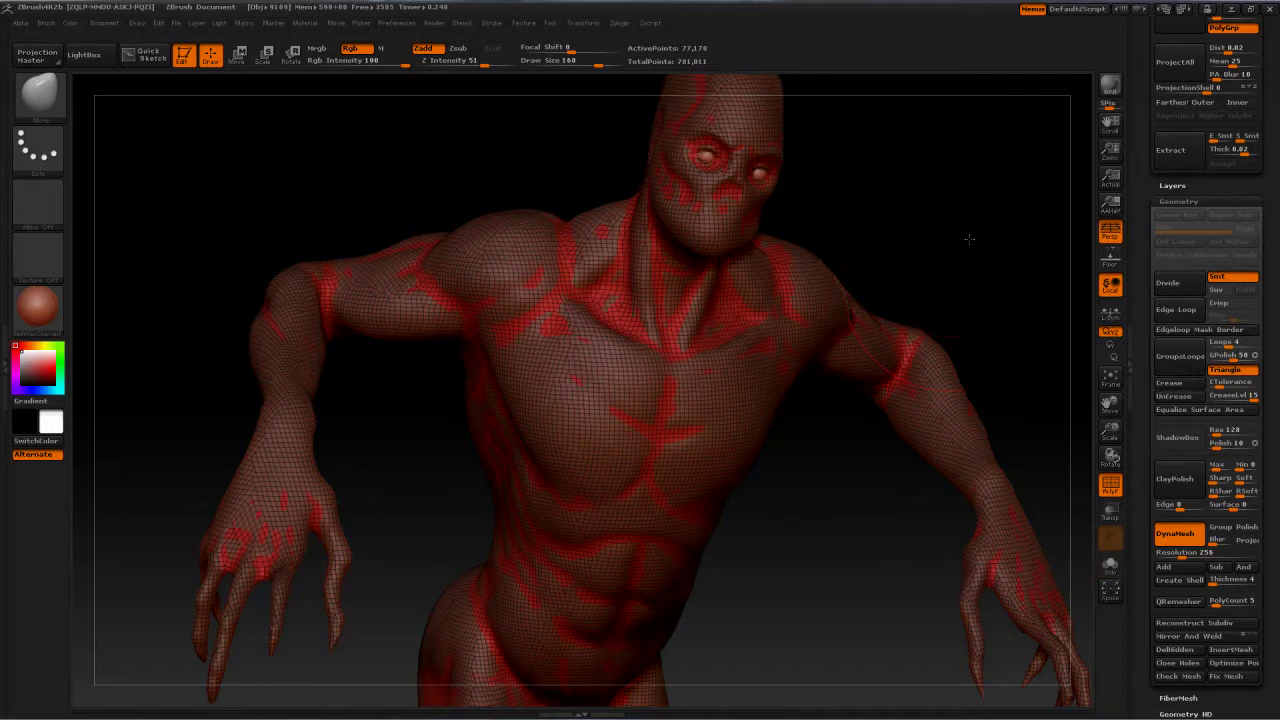
pyautogui.moveTo(969, 238); pyautogui.dragTo(960, 245)
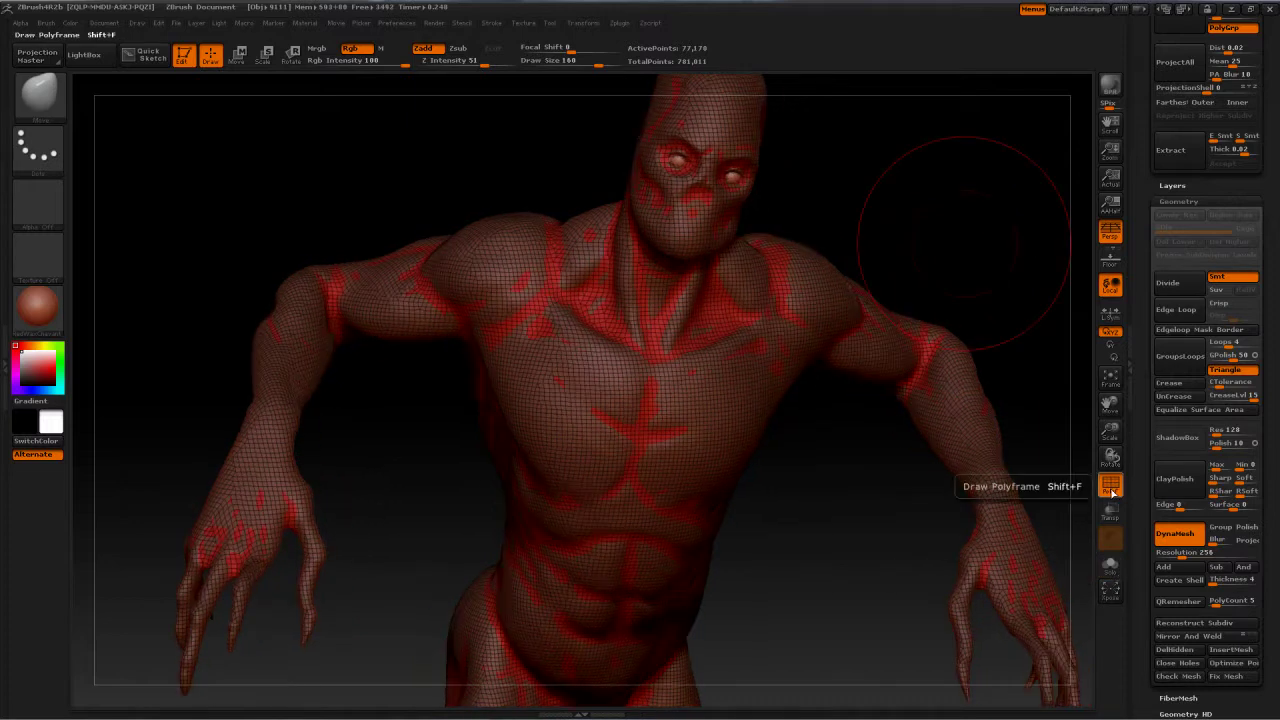
pyautogui.click(1111, 489)
pyautogui.click(1111, 488)
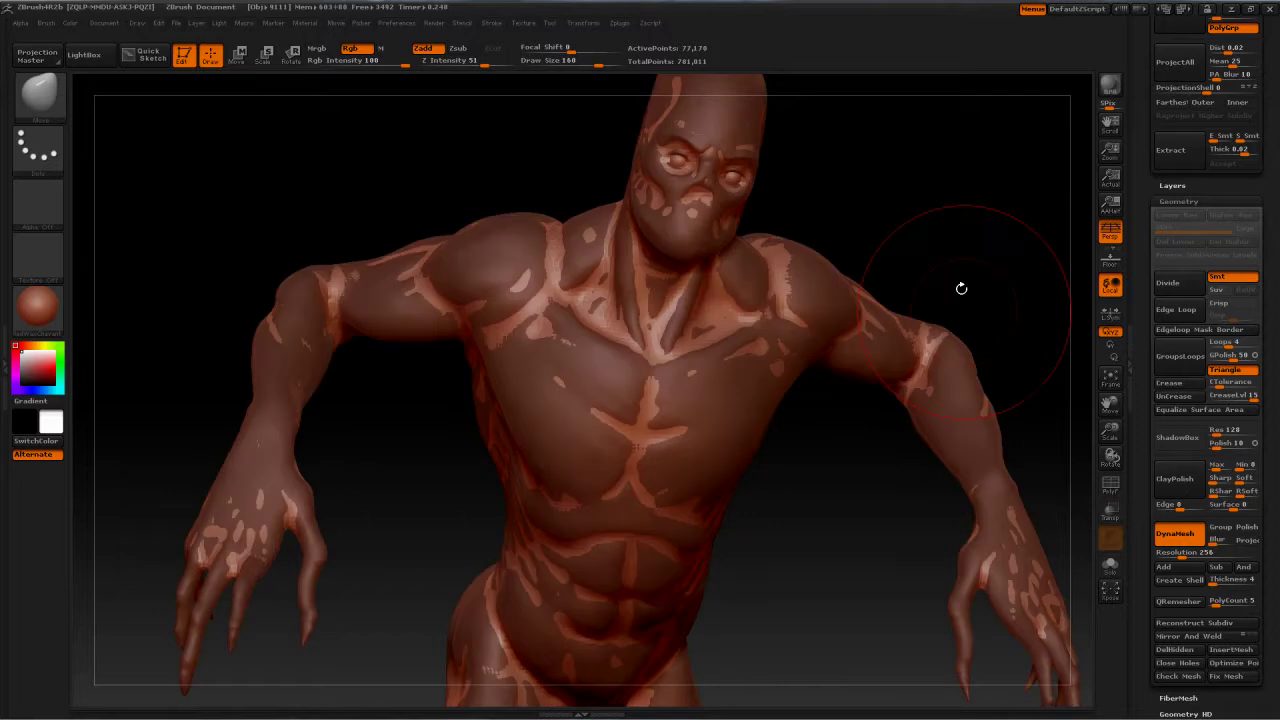
# Hide the original detailed body, the DontSpeak1 subtool, leaving the remeshed DontSpeak body in view
pyautogui.moveTo(1139, 218)
pyautogui.mouseDown()
pyautogui.moveTo(1139, 406)
pyautogui.moveTo(1142, 331)
pyautogui.mouseUp()
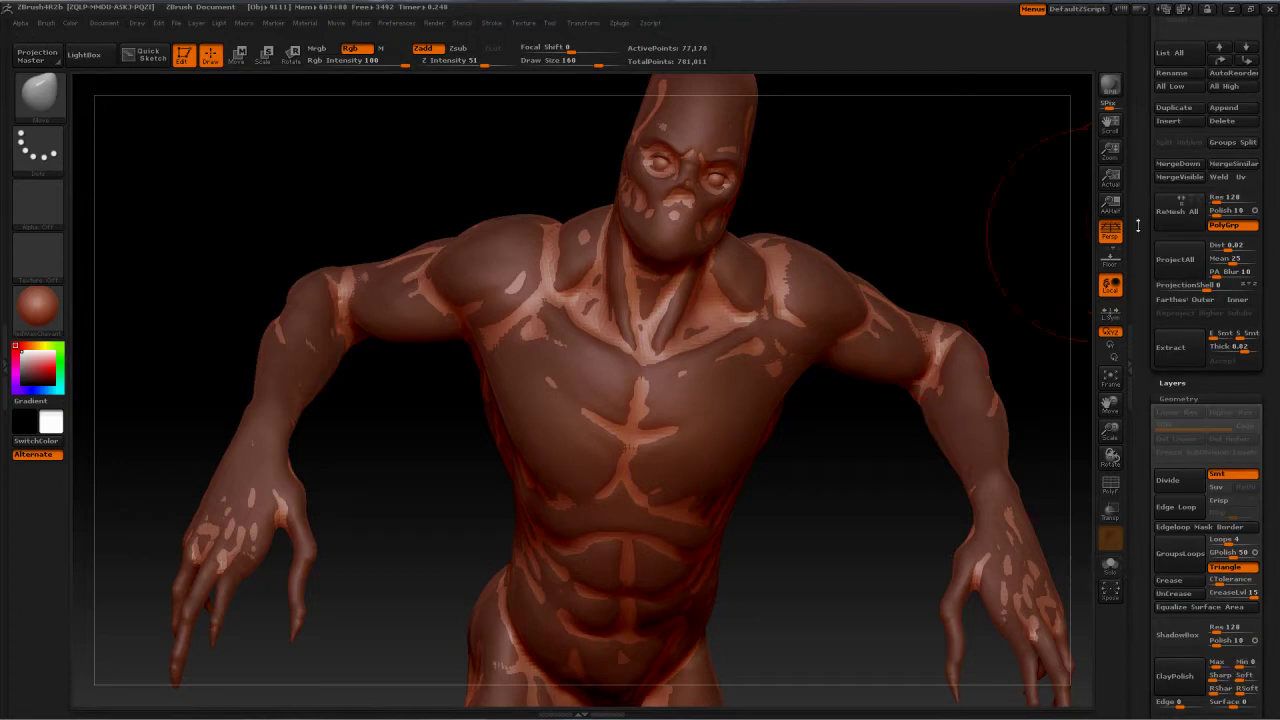
pyautogui.moveTo(1137, 226); pyautogui.dragTo(1137, 363)
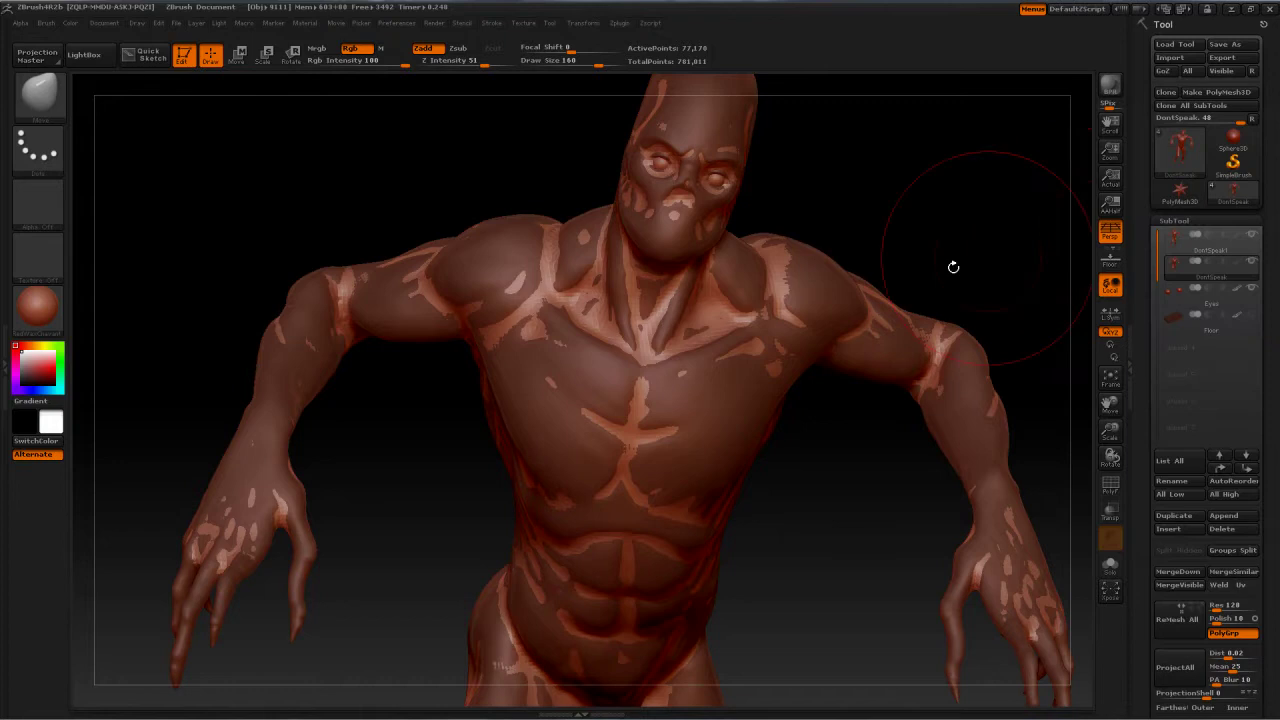
pyautogui.moveTo(953, 267); pyautogui.dragTo(851, 248)
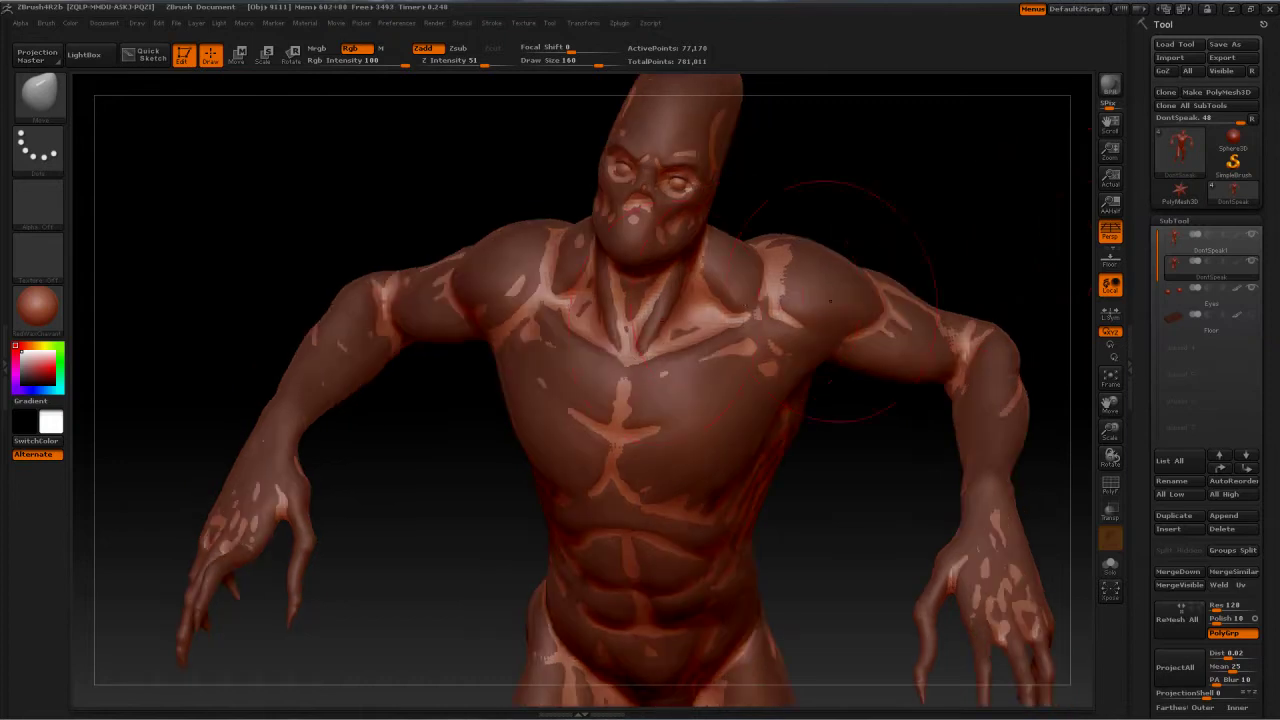
pyautogui.click(1252, 236)
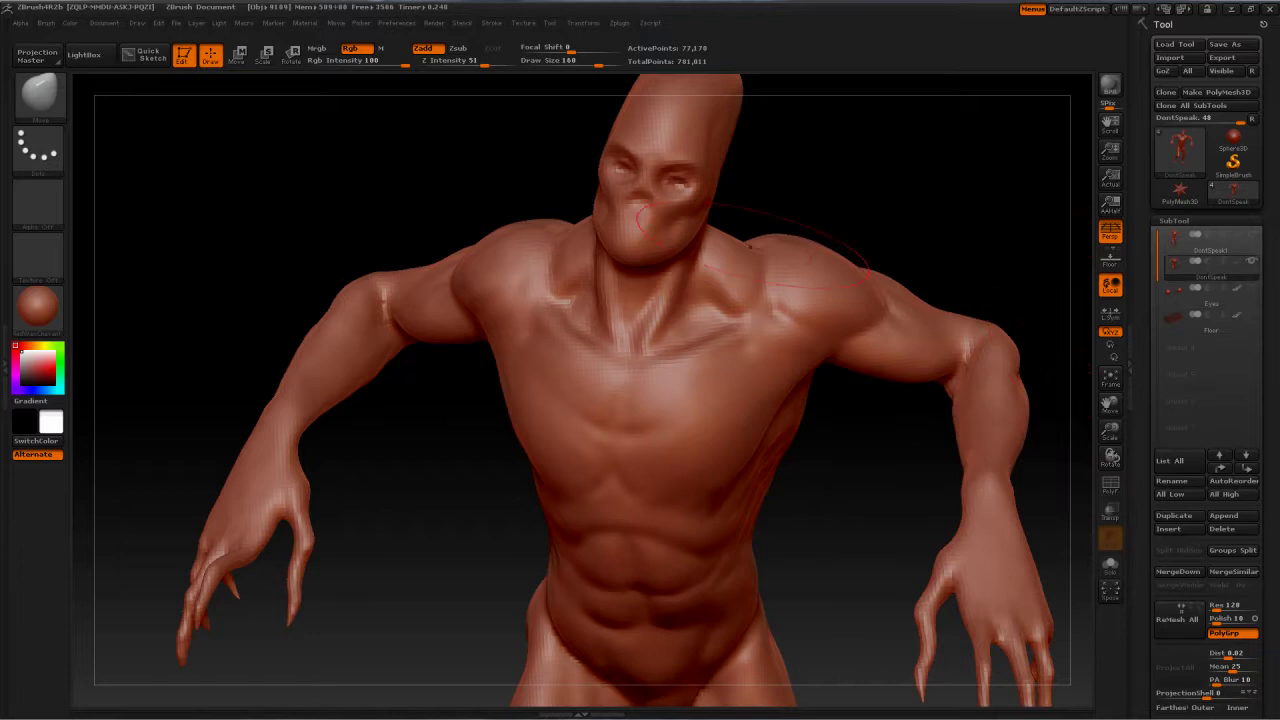
# Divide the remeshed DontSpeak body once to add subdivision level 2
pyautogui.hotkey('ctrl', 'd')
pyautogui.scroll(-3, 1137, 396)
pyautogui.scroll(-6, 1207, 421)
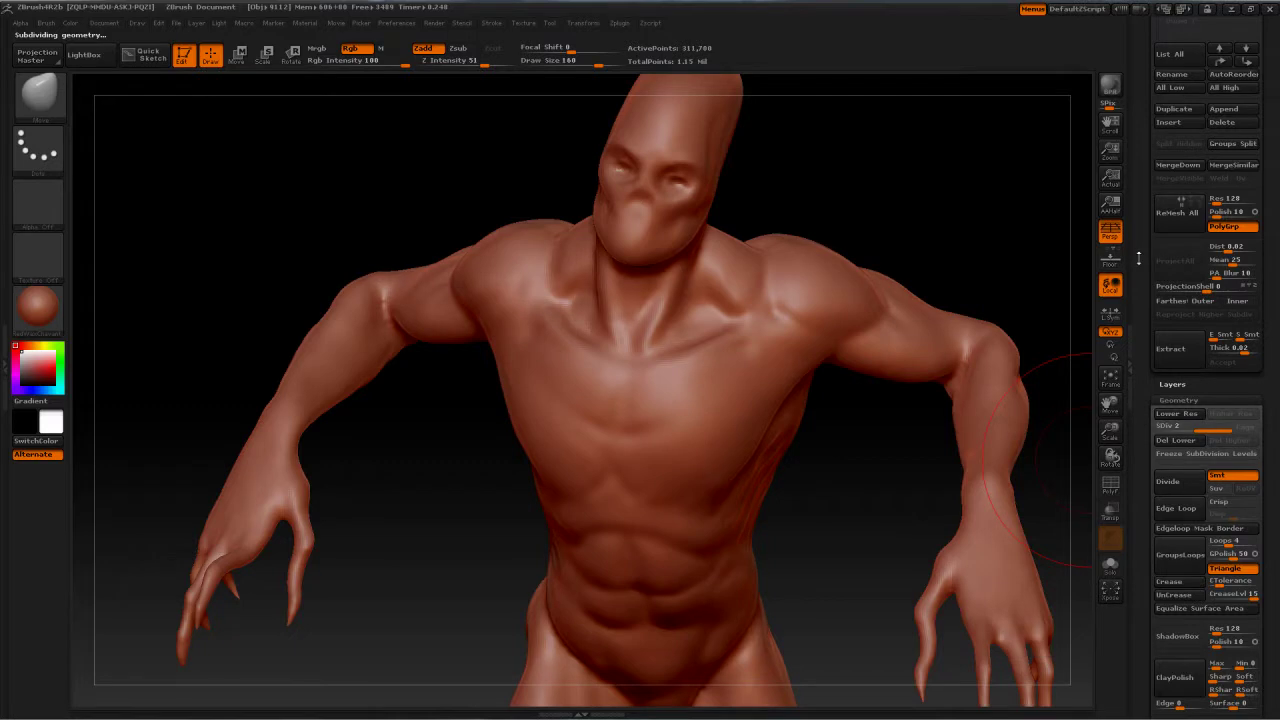
pyautogui.moveTo(1138, 258); pyautogui.dragTo(1152, 394)
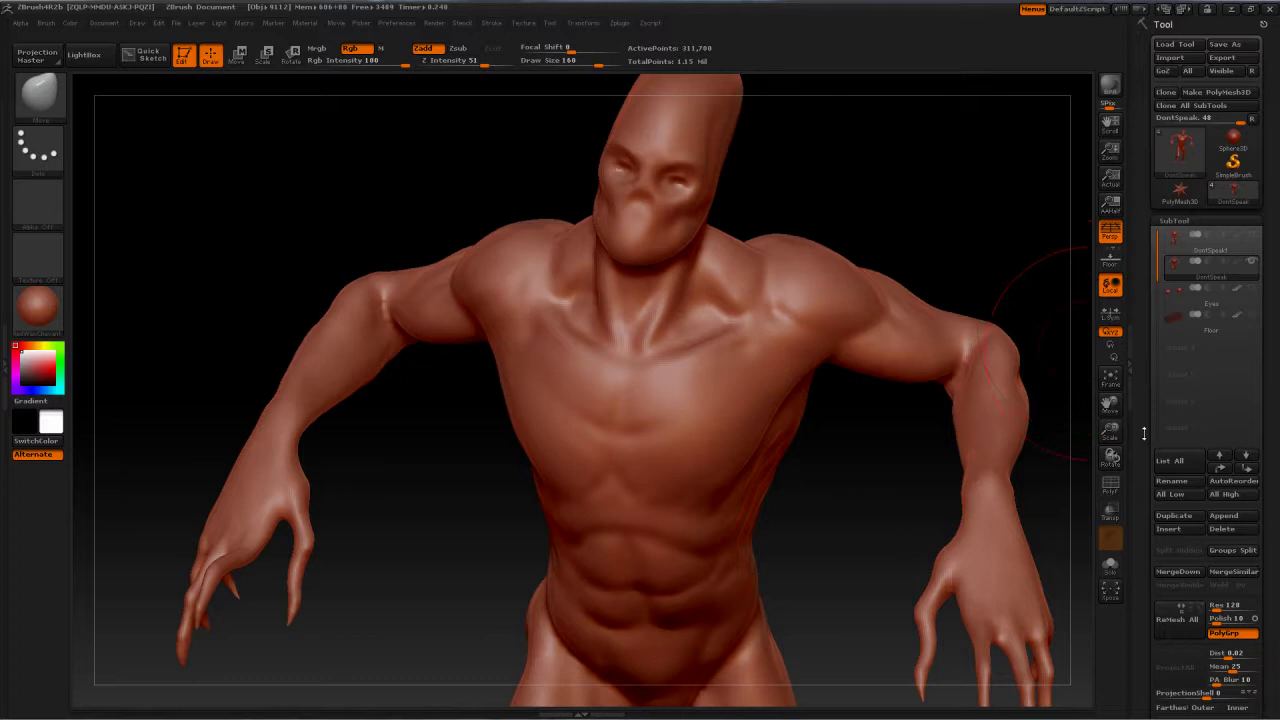
pyautogui.scroll(-5, 1192, 362)
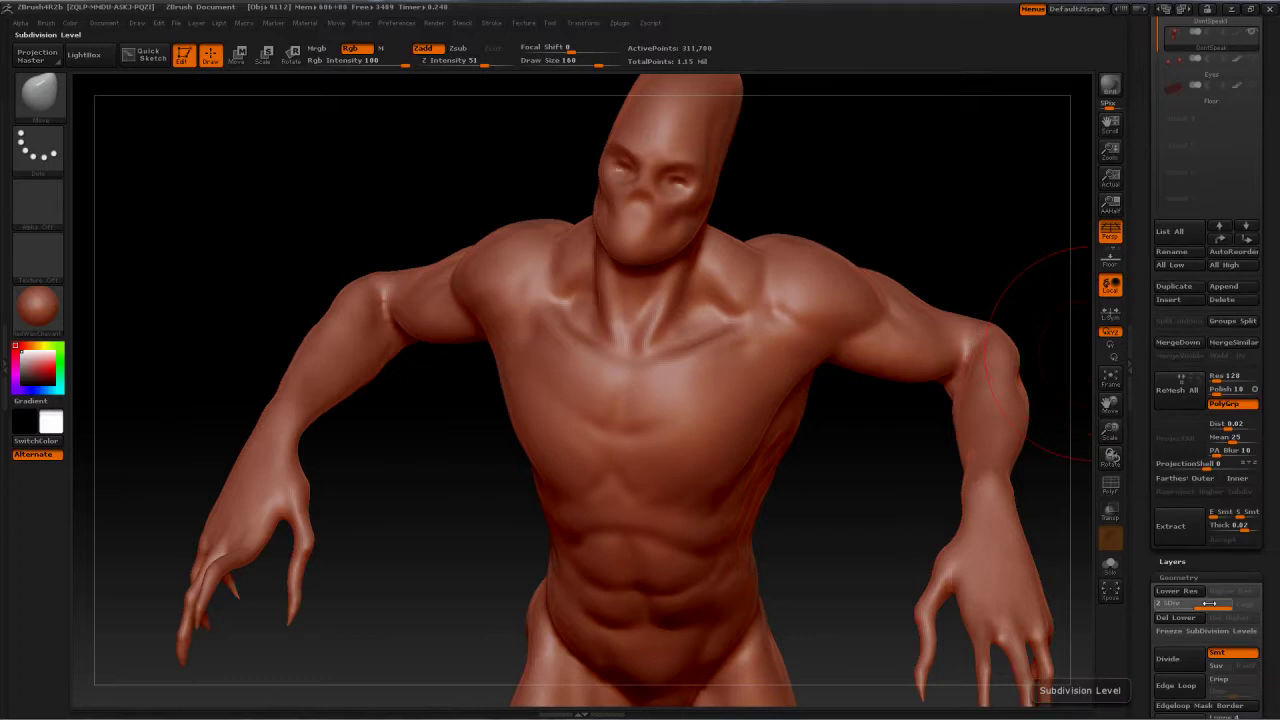
pyautogui.moveTo(1209, 604)
pyautogui.mouseDown()
pyautogui.moveTo(1170, 604)
pyautogui.moveTo(1225, 603)
pyautogui.mouseUp()
pyautogui.moveTo(1132, 153); pyautogui.dragTo(1141, 251)
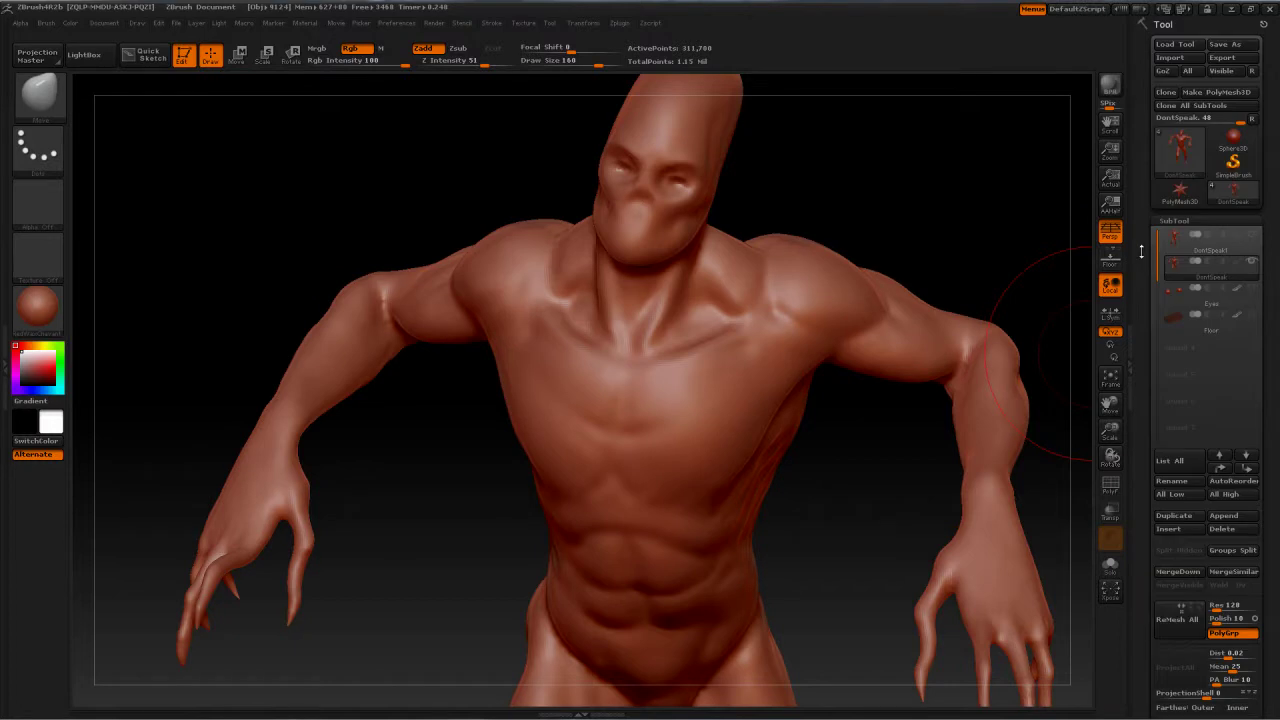
# Show the DontSpeak1 subtool again and project its detail onto the divided DontSpeak body with ProjectAll
pyautogui.moveTo(1243, 249)
pyautogui.click(1225, 263)
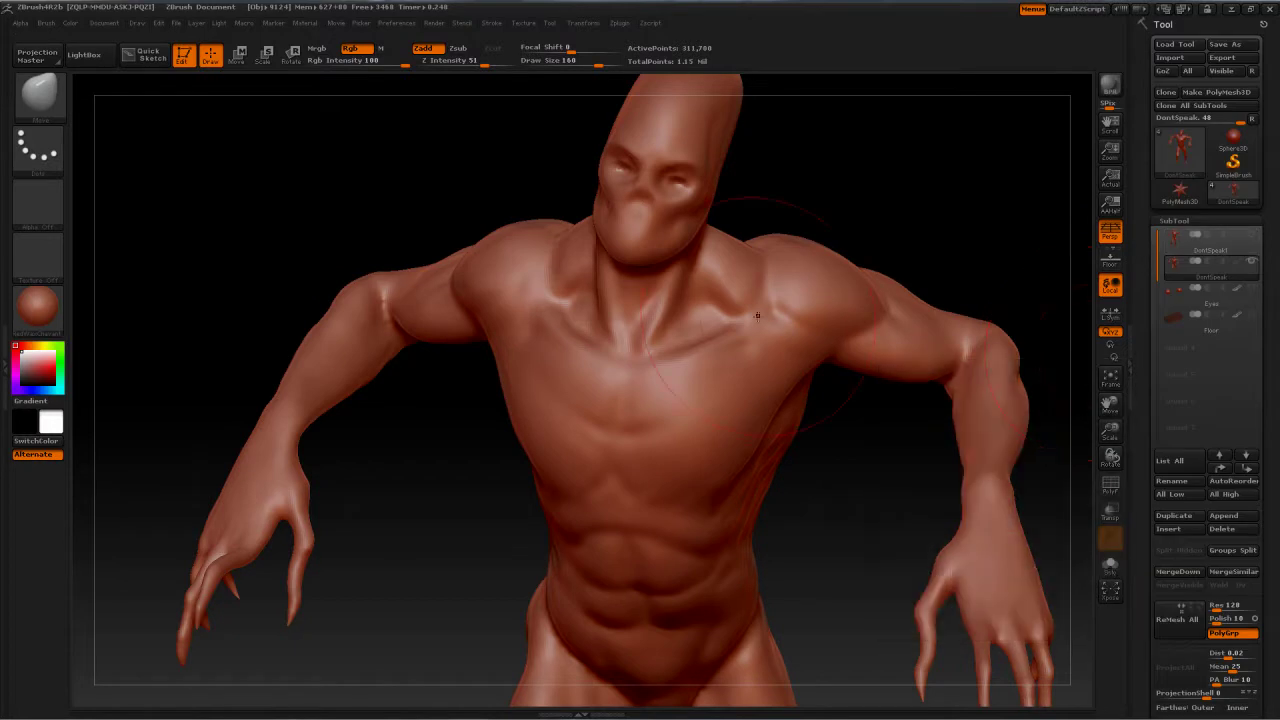
pyautogui.click(1250, 237)
pyautogui.moveTo(1254, 238)
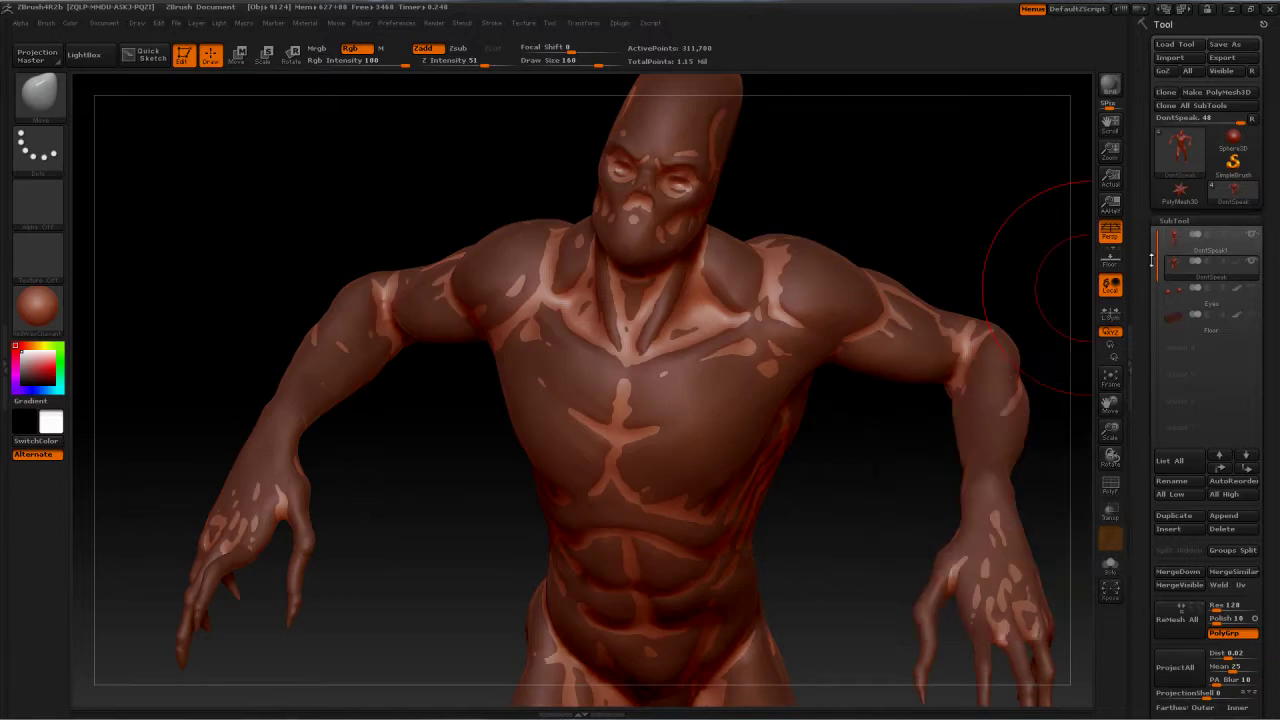
pyautogui.moveTo(1151, 261); pyautogui.dragTo(1145, 232)
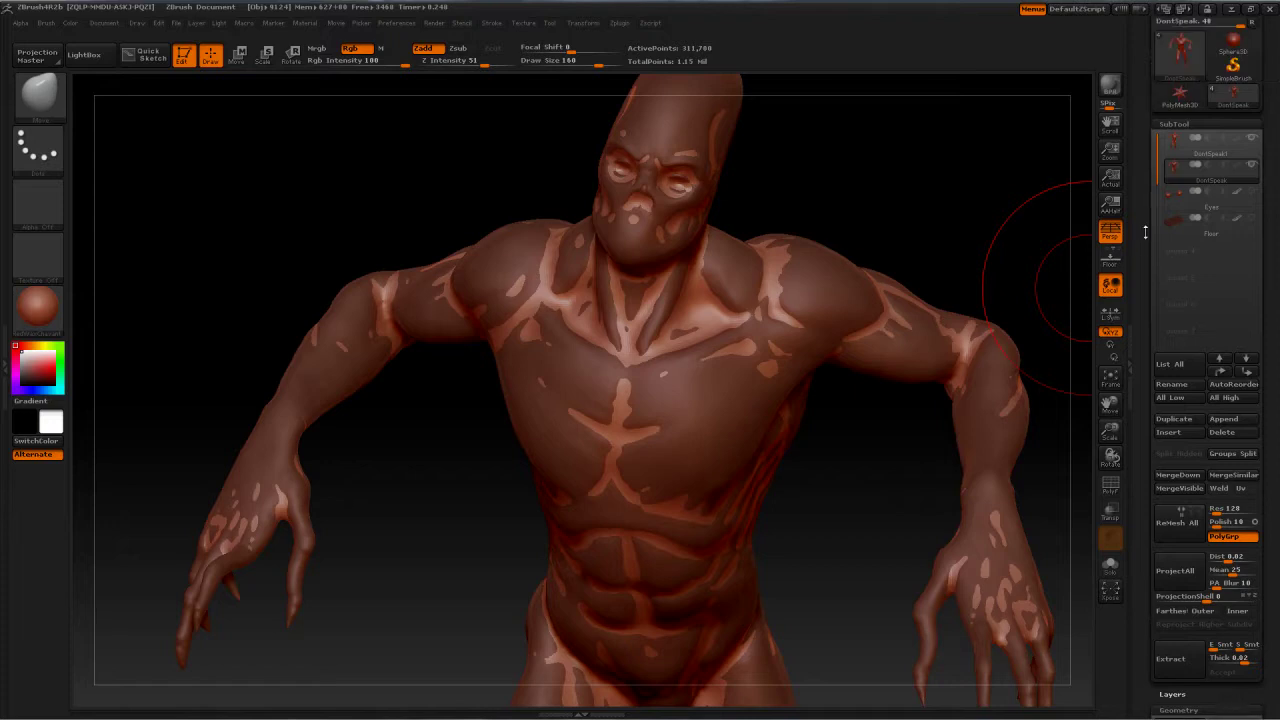
pyautogui.moveTo(1151, 519); pyautogui.dragTo(1152, 434)
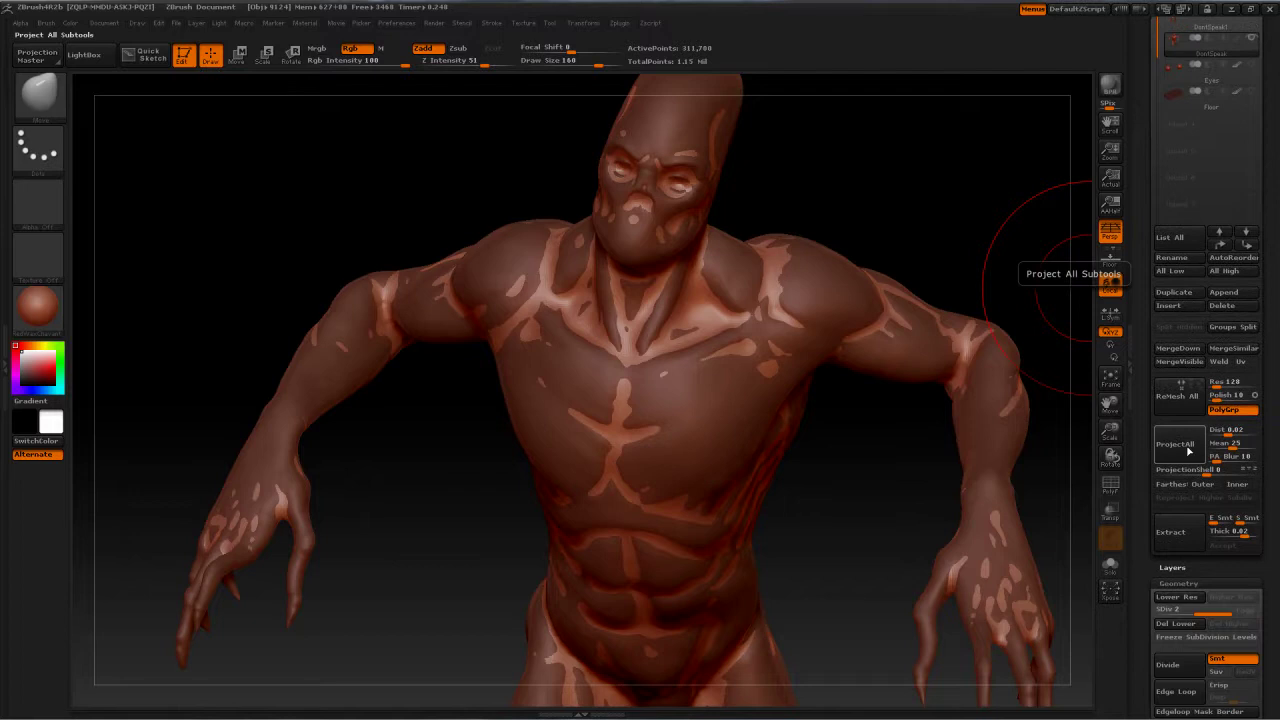
pyautogui.click(1189, 451)
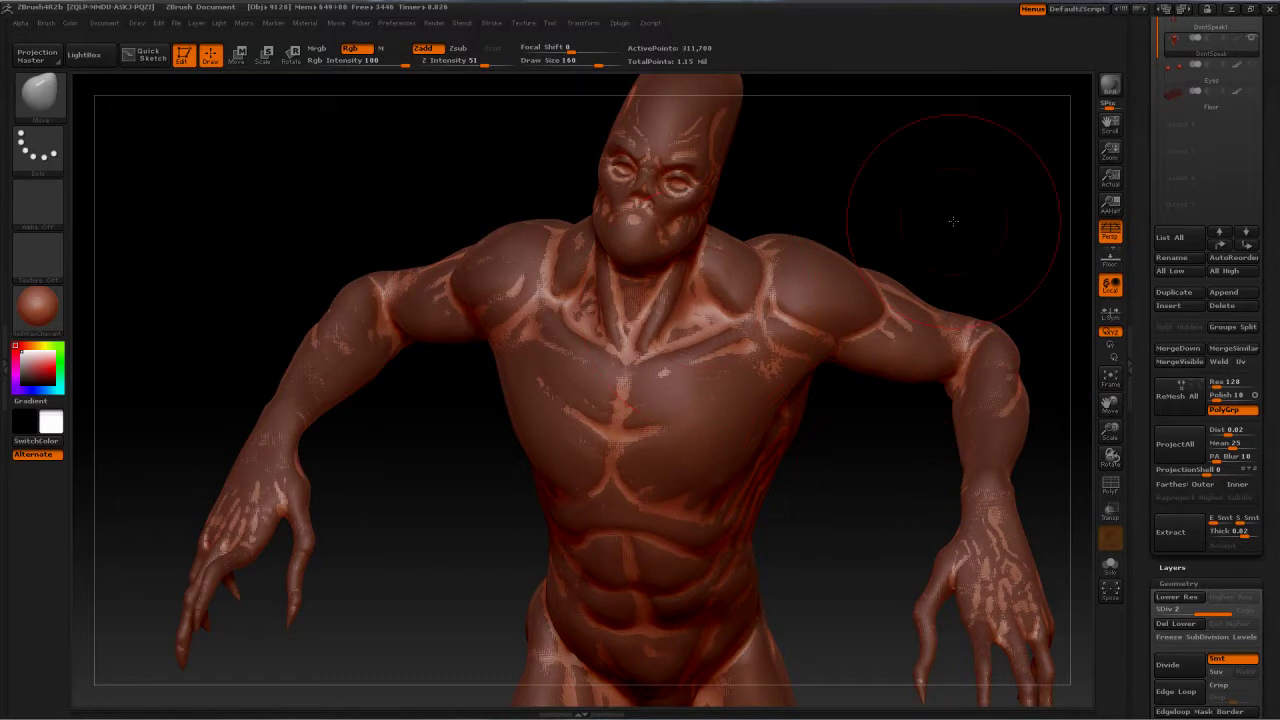
# Inspect the projected body together with the original, and check it alone in Solo mode
pyautogui.moveTo(953, 220); pyautogui.dragTo(926, 252)
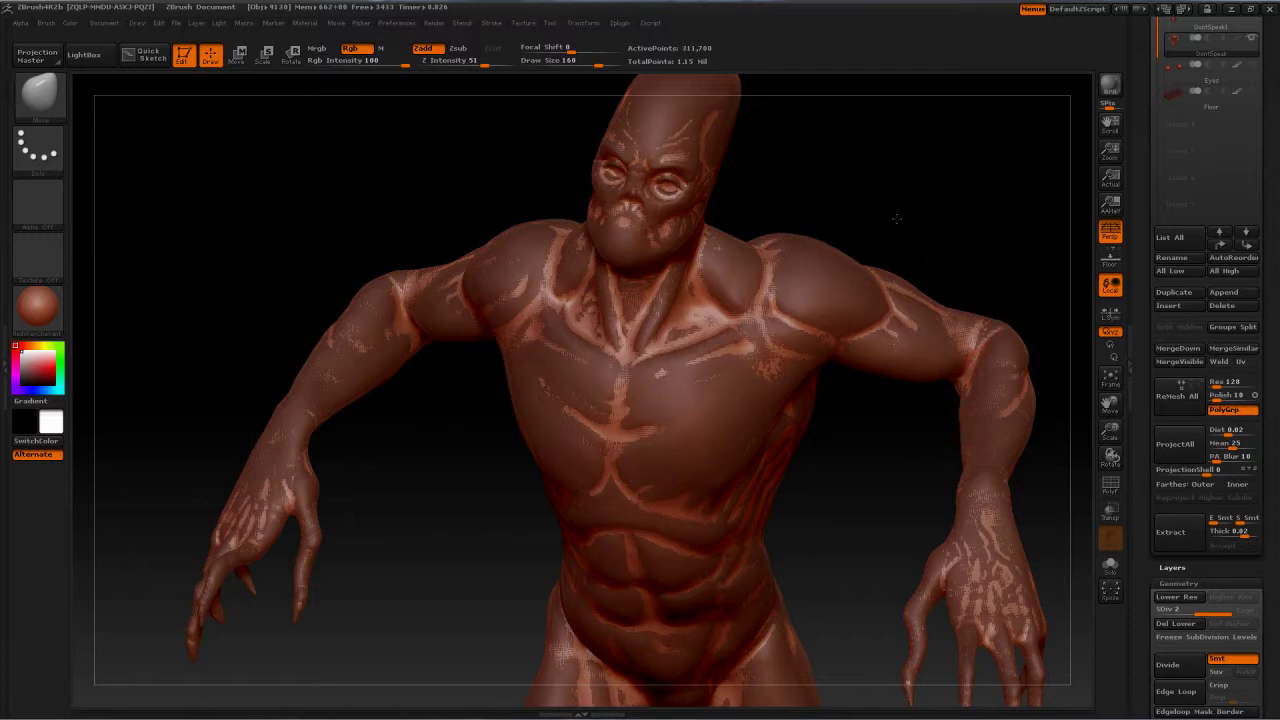
pyautogui.moveTo(896, 218); pyautogui.dragTo(862, 222)
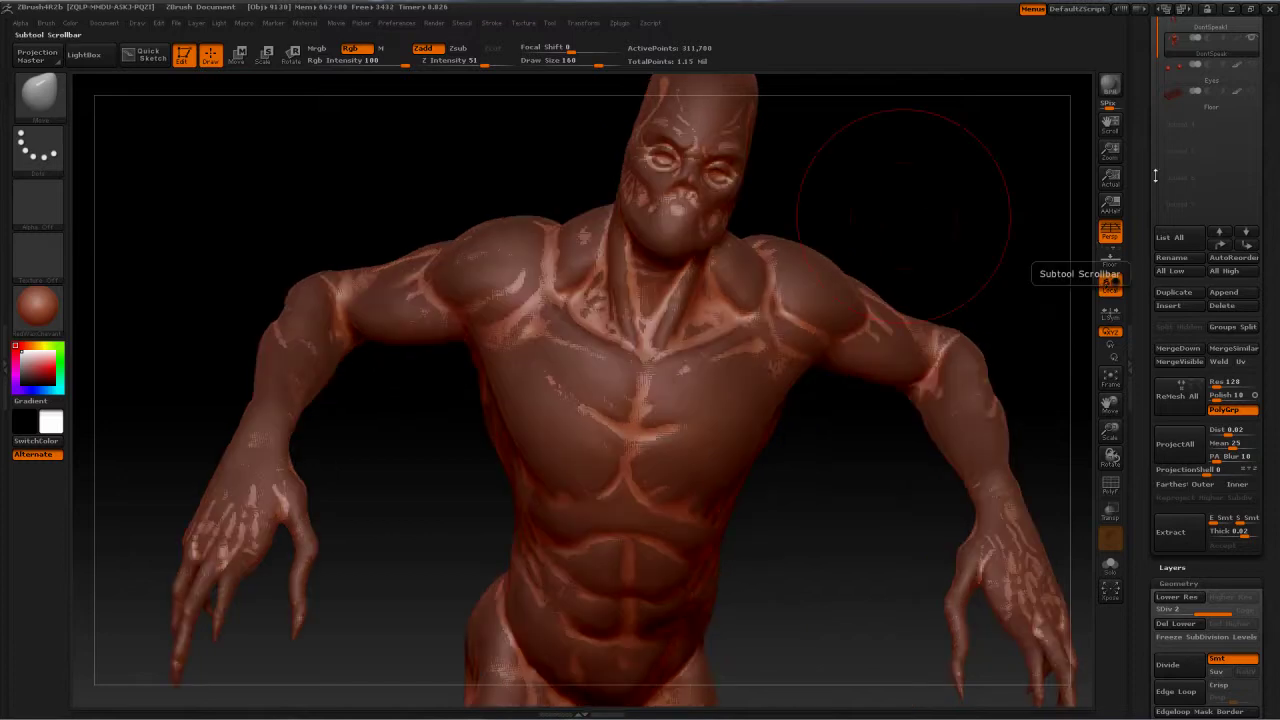
pyautogui.click(1115, 566)
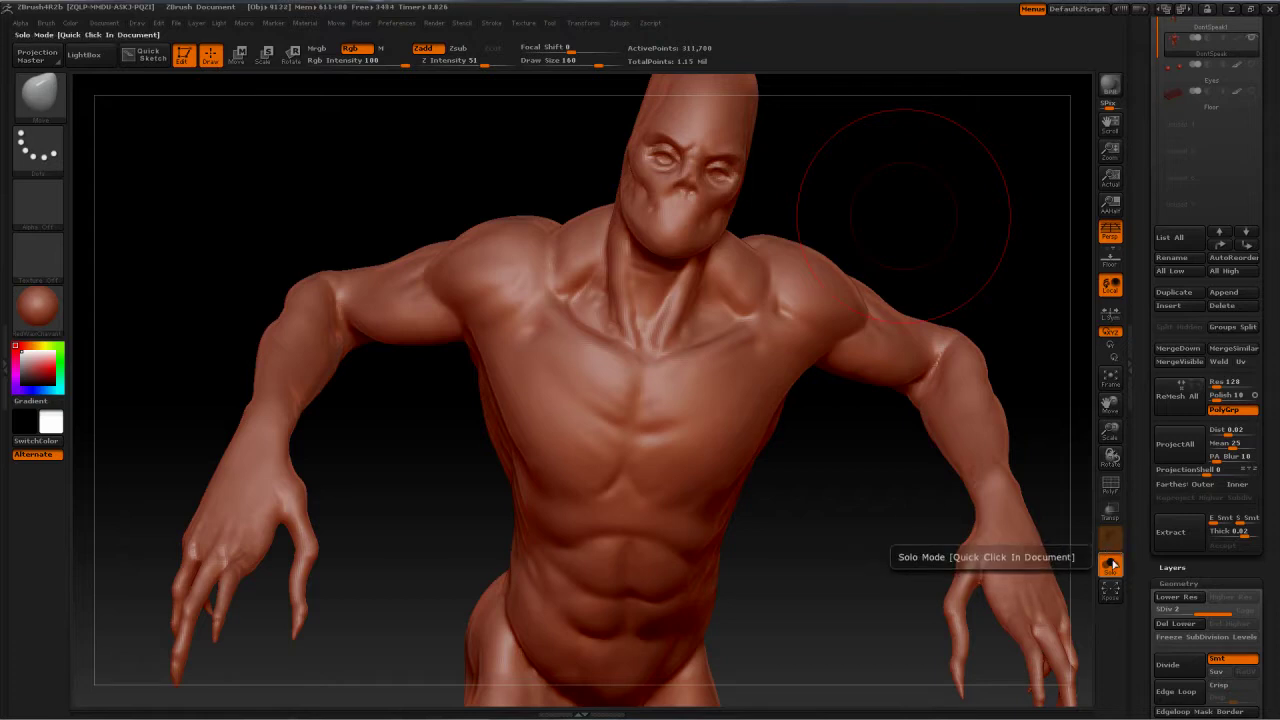
pyautogui.click(1112, 566)
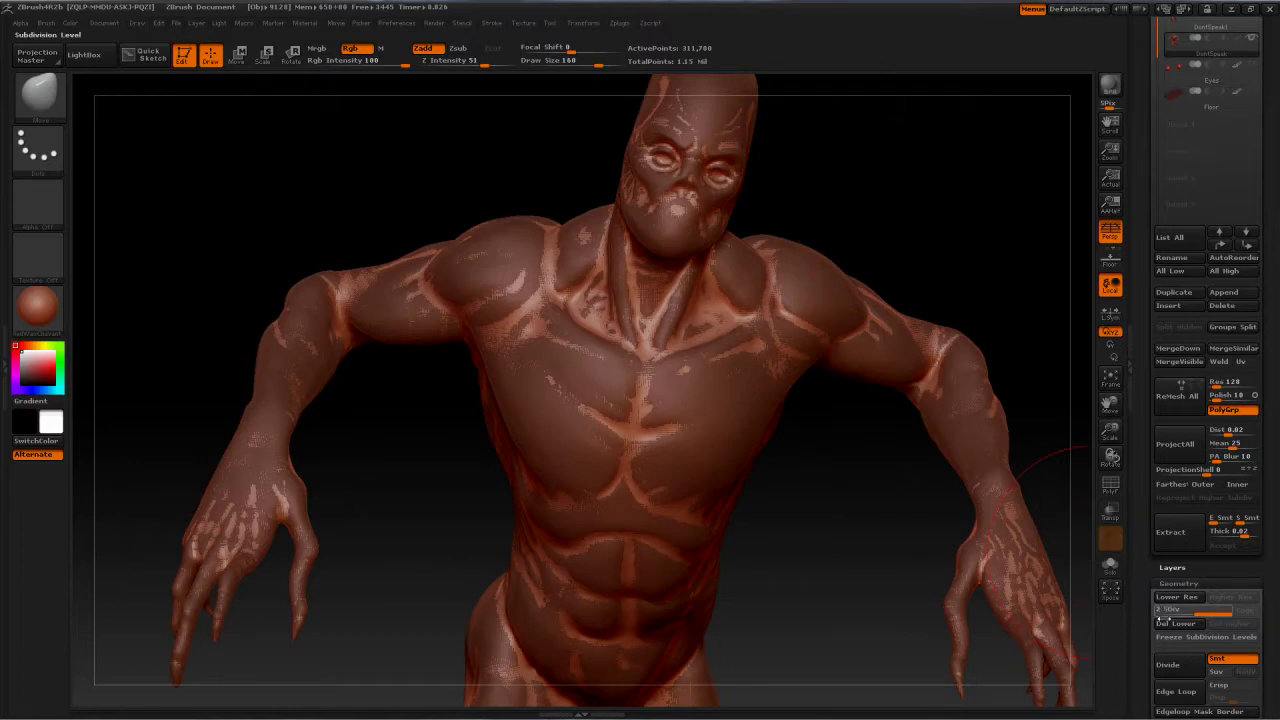
# Divide the DontSpeak body to subdivision level 3 and project the original's detail onto it again
pyautogui.click(1168, 665)
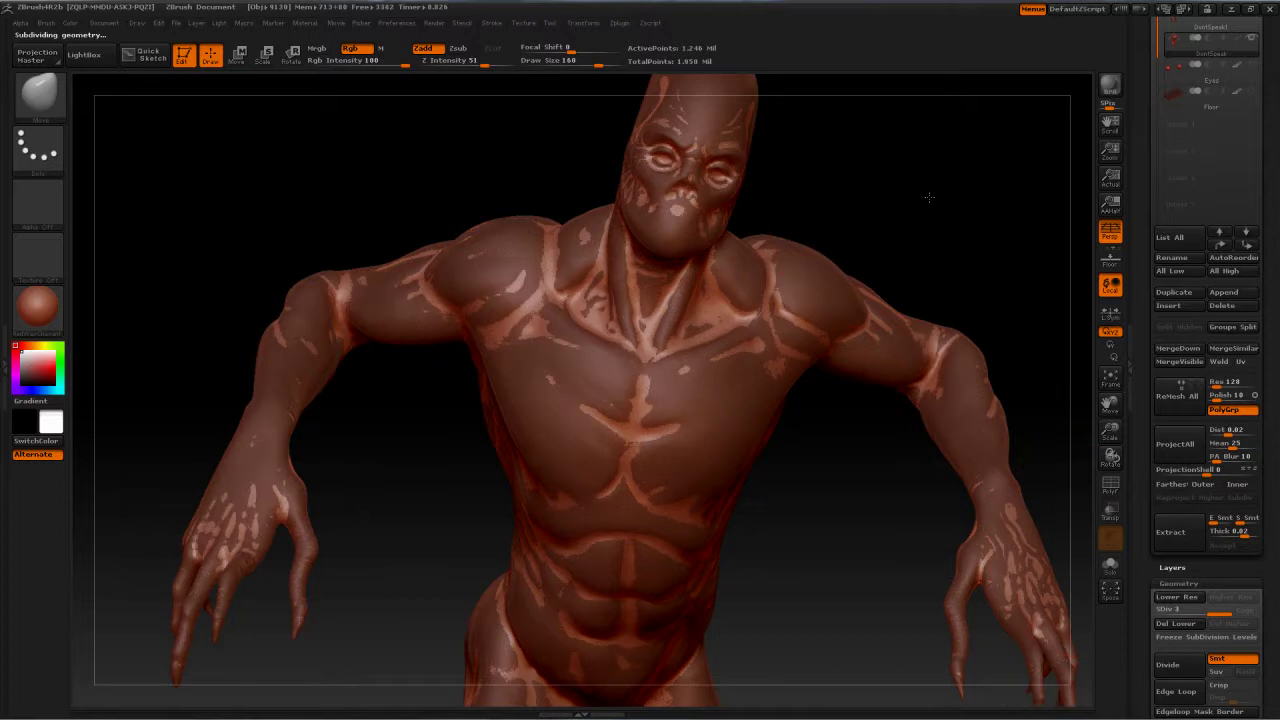
pyautogui.moveTo(929, 197)
pyautogui.mouseDown()
pyautogui.moveTo(950, 194)
pyautogui.moveTo(905, 194)
pyautogui.mouseUp()
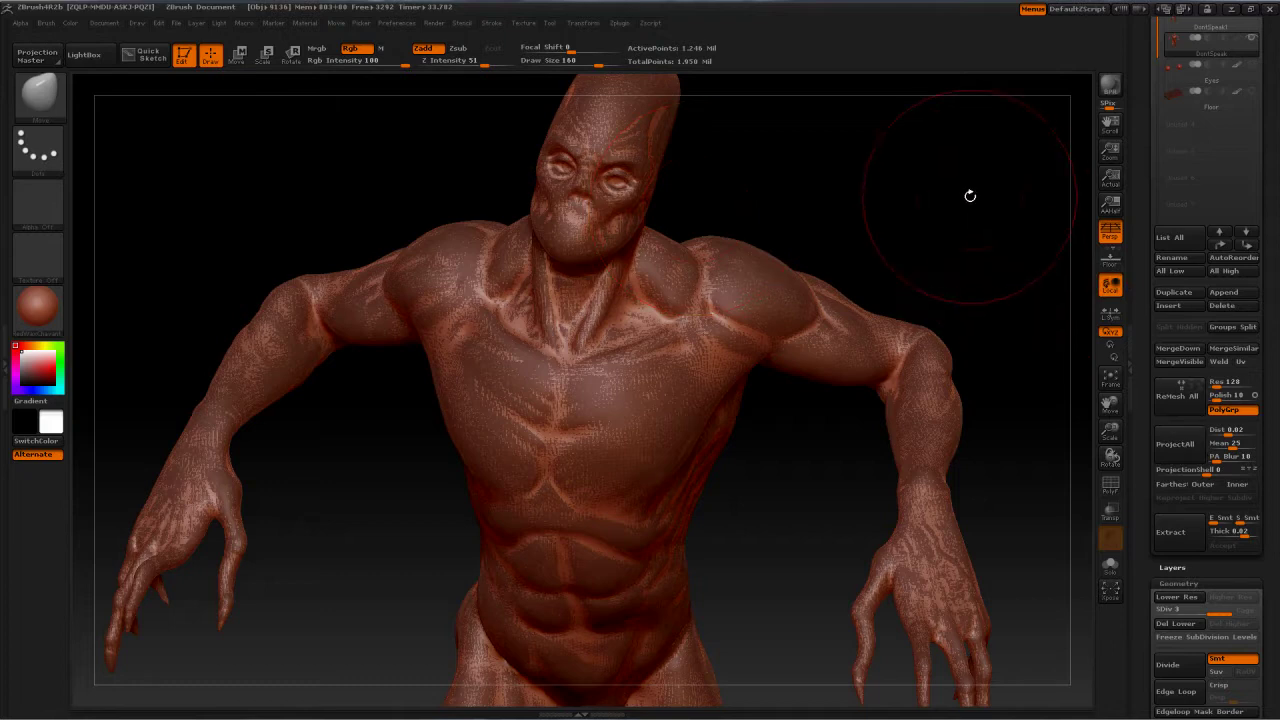
pyautogui.moveTo(971, 209)
pyautogui.mouseDown()
pyautogui.moveTo(945, 201)
pyautogui.moveTo(898, 223)
pyautogui.moveTo(949, 254)
pyautogui.moveTo(941, 233)
pyautogui.mouseUp()
# Hide the DontSpeak1 subtool so that only the projected level 3 body is displayed
pyautogui.moveTo(1137, 195); pyautogui.dragTo(1137, 269)
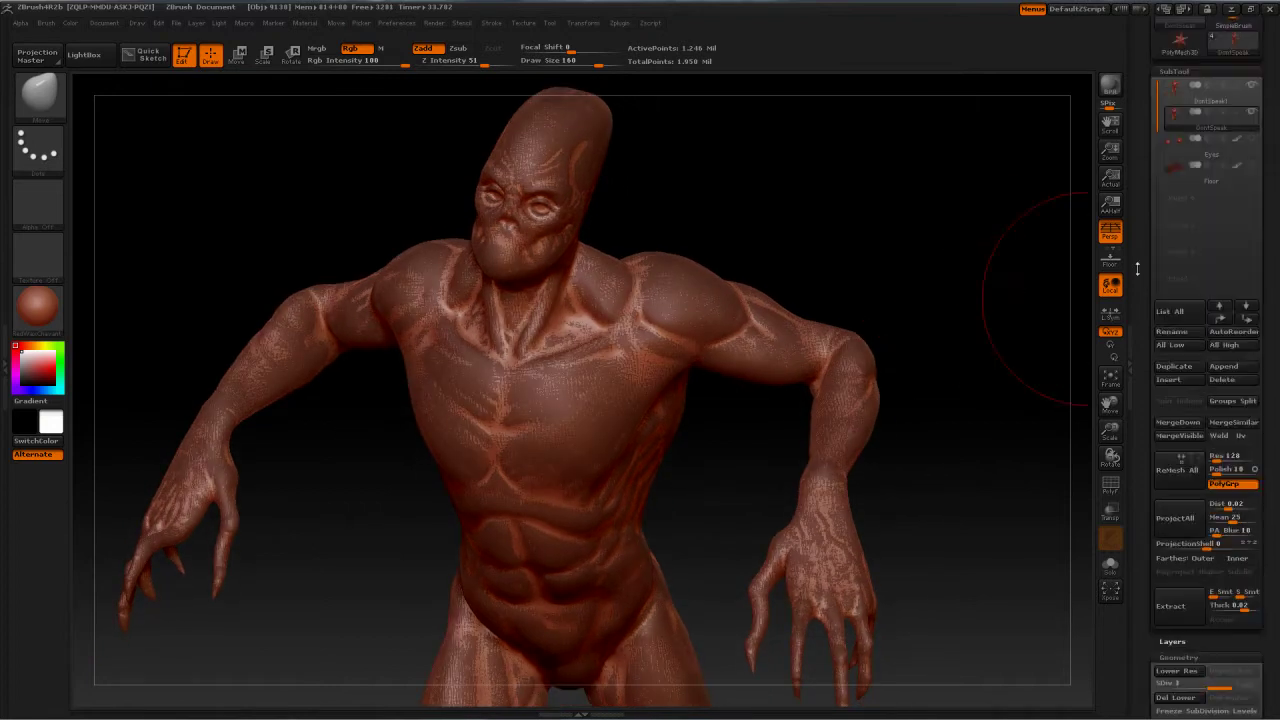
pyautogui.scroll(4, 1259, 238)
pyautogui.click(1253, 236)
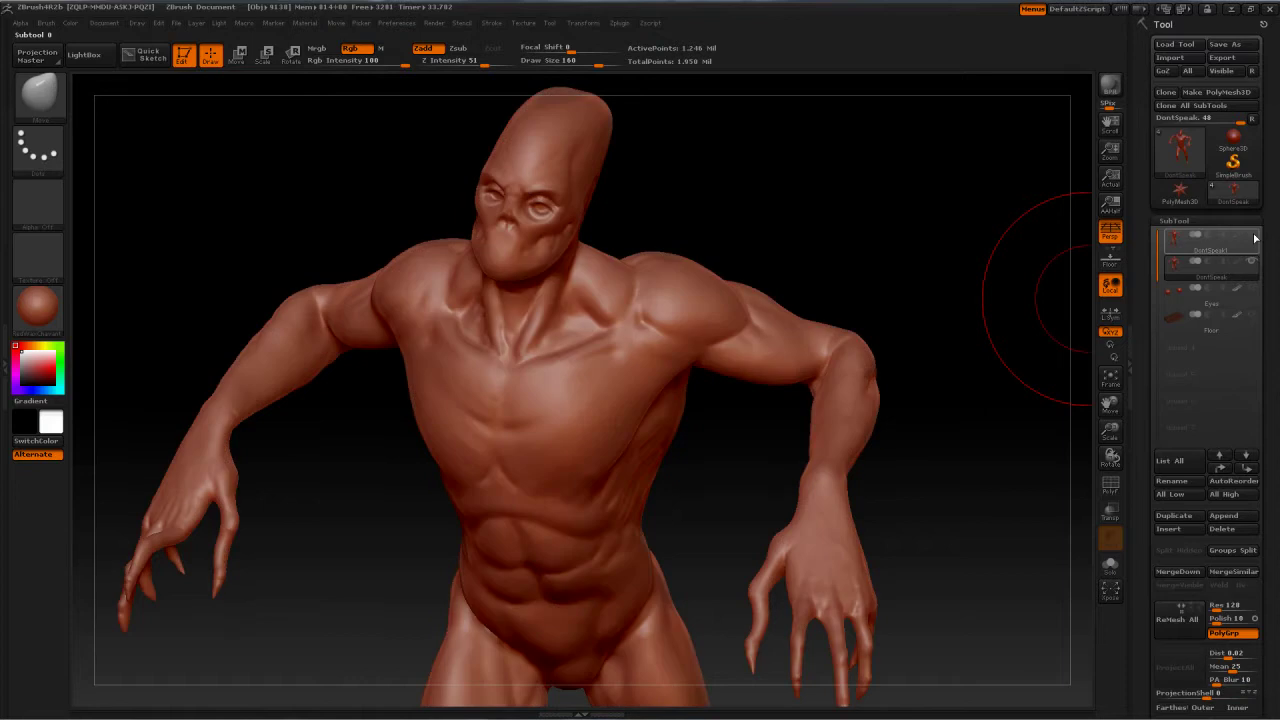
# Examine the projected detail on the body's torso, arms and hands from several angles, and check its subdivision settings
pyautogui.moveTo(838, 233); pyautogui.dragTo(902, 248)
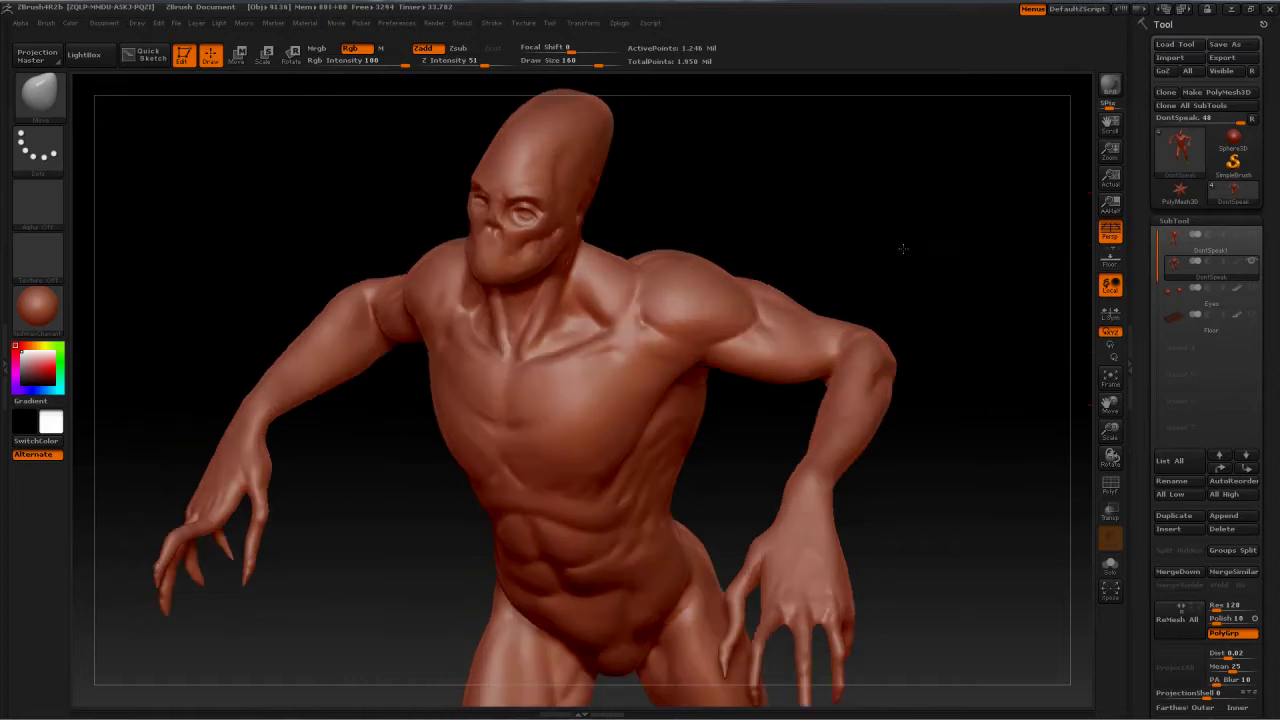
pyautogui.moveTo(963, 552); pyautogui.dragTo(975, 458)
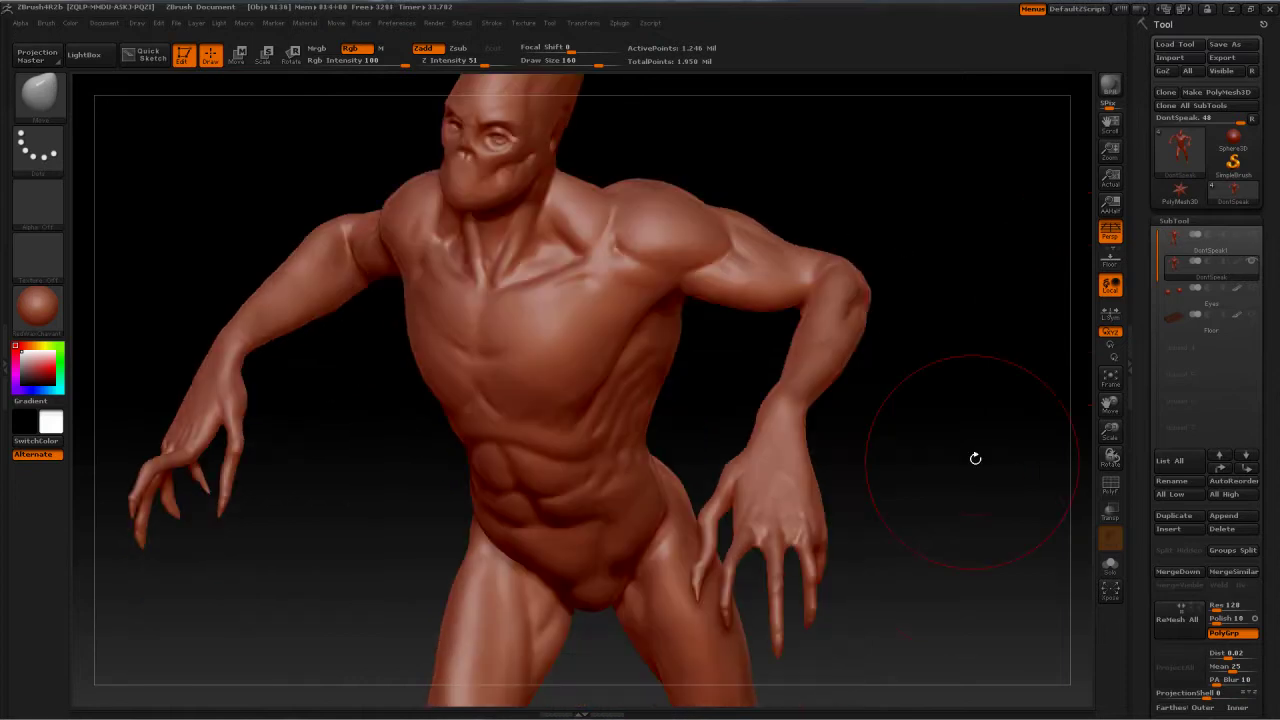
pyautogui.moveTo(1154, 520); pyautogui.dragTo(1137, 439)
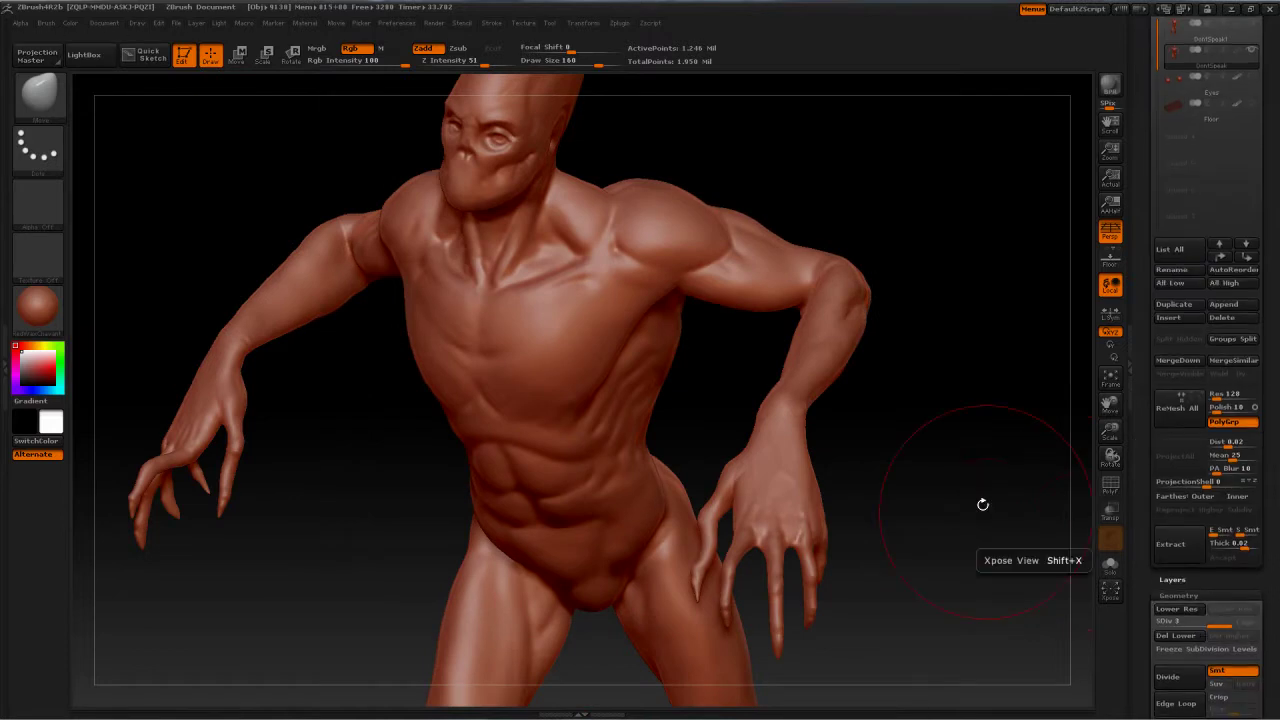
pyautogui.moveTo(983, 505)
pyautogui.mouseDown()
pyautogui.moveTo(993, 376)
pyautogui.moveTo(978, 343)
pyautogui.moveTo(1003, 315)
pyautogui.mouseUp()
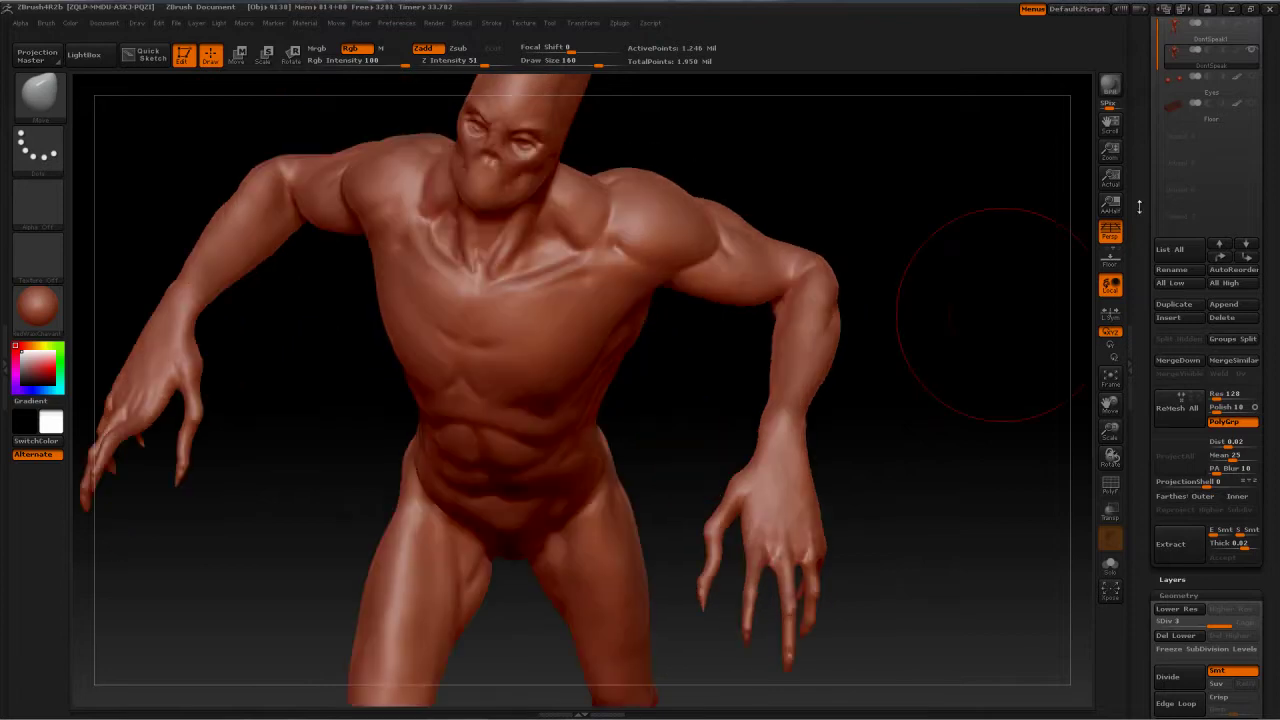
pyautogui.moveTo(1138, 206); pyautogui.dragTo(1138, 388)
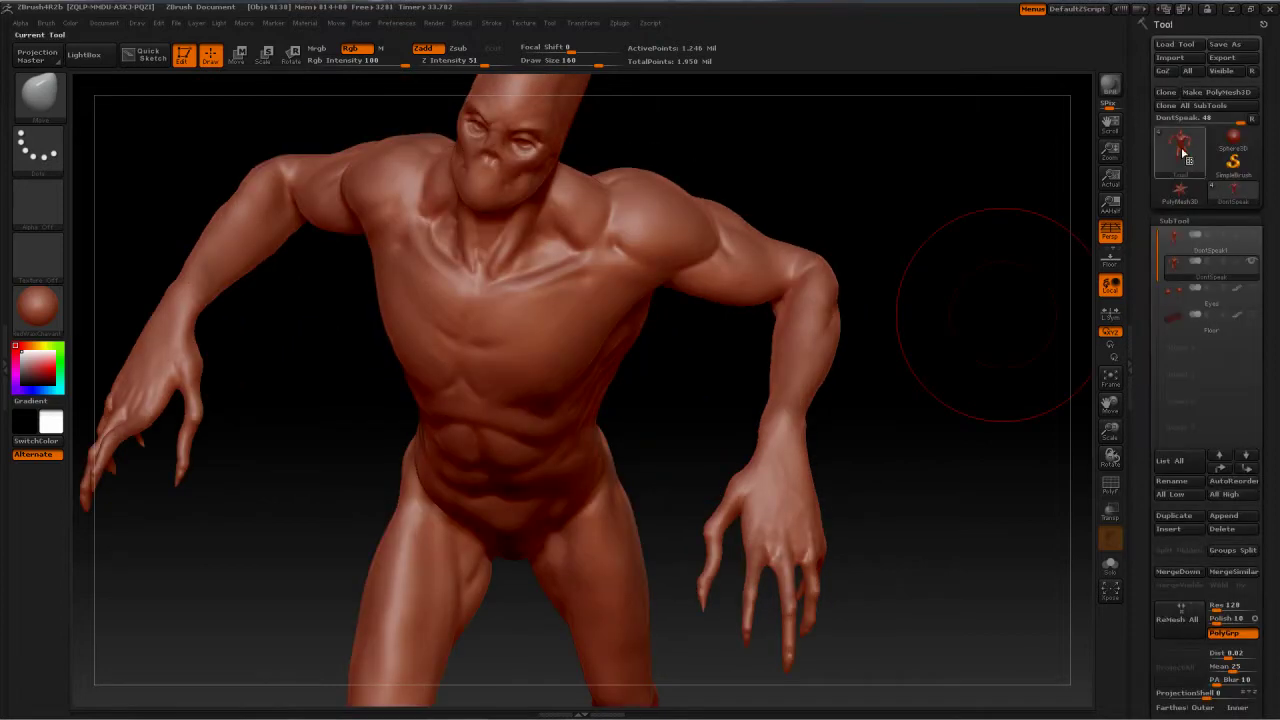
pyautogui.moveTo(1181, 147)
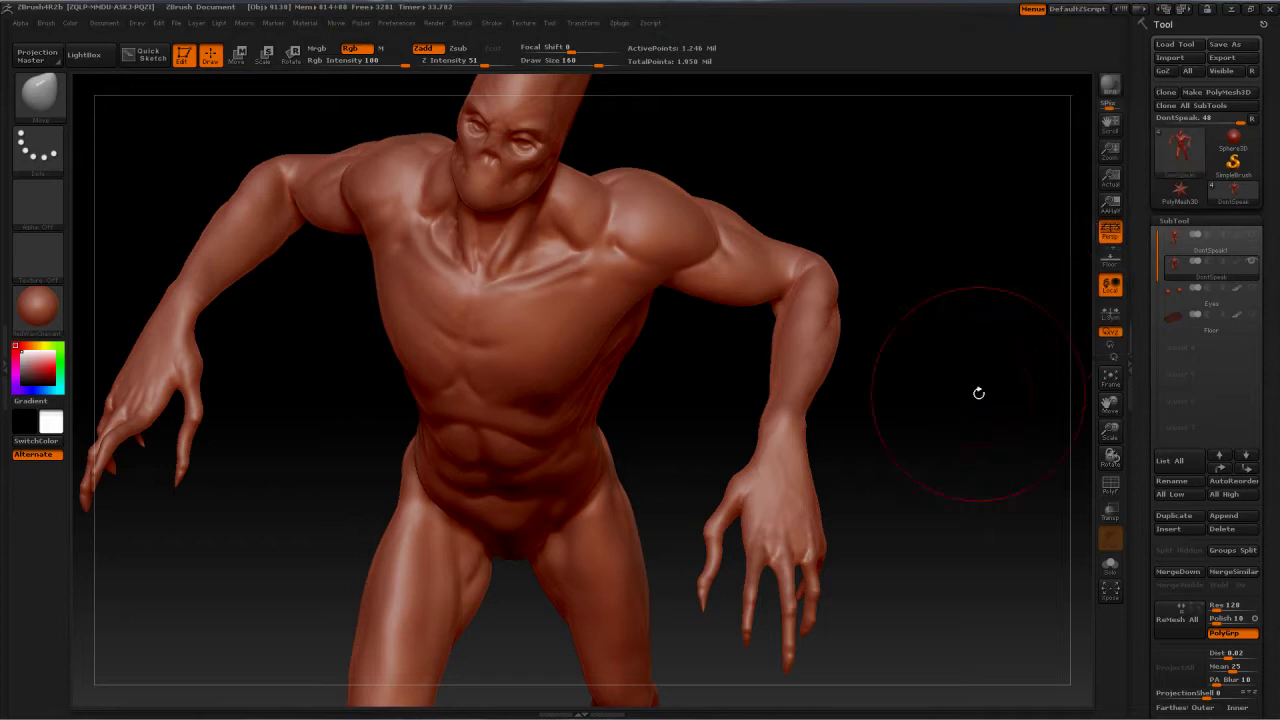
# Divide the projected DontSpeak body once more to subdivision level 4
pyautogui.press('ctrl')
pyautogui.hotkey('ctrl', 'd')
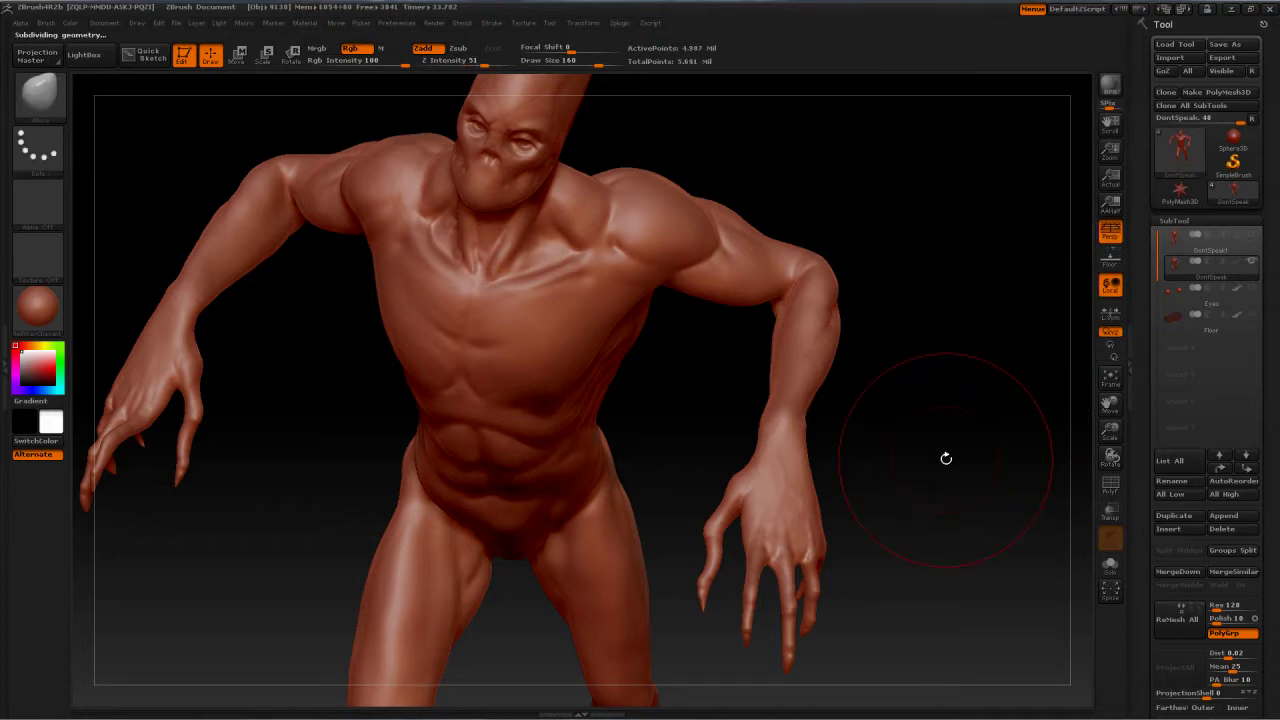
pyautogui.moveTo(946, 458); pyautogui.dragTo(1072, 352)
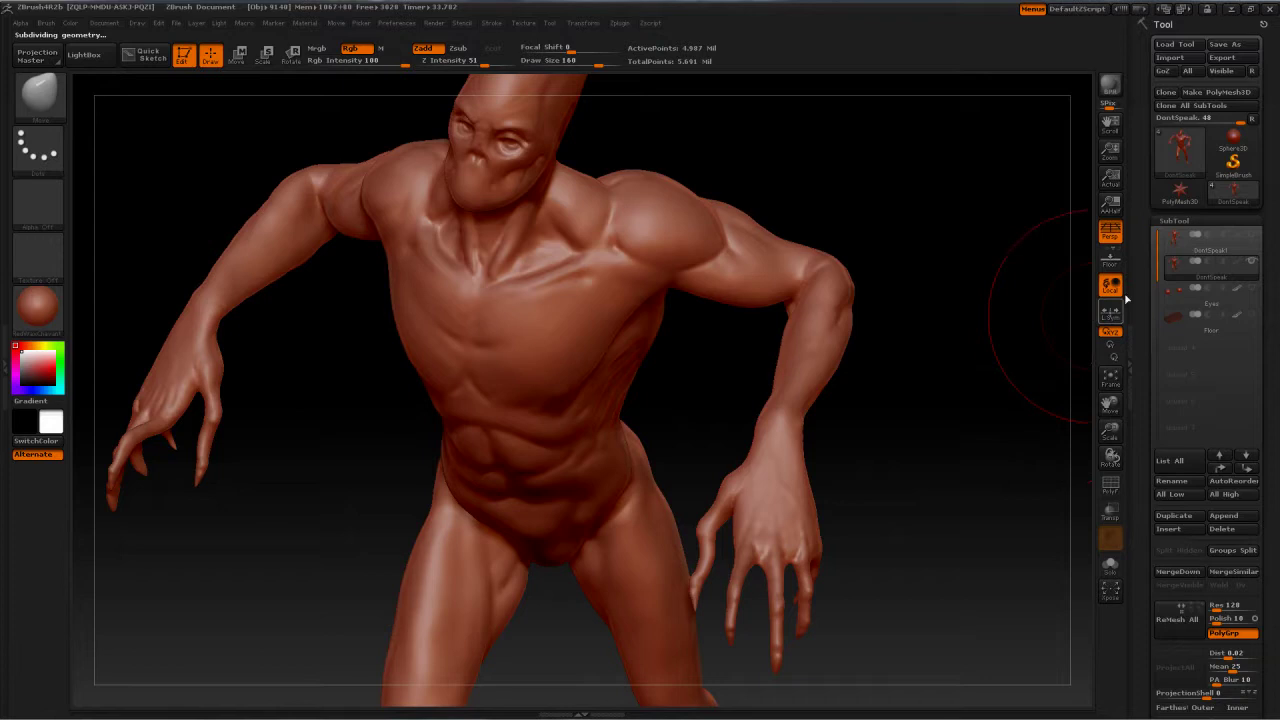
# Delete the original DontSpeak1 subtool and keep the subdivided DontSpeak body
pyautogui.moveTo(1171, 244)
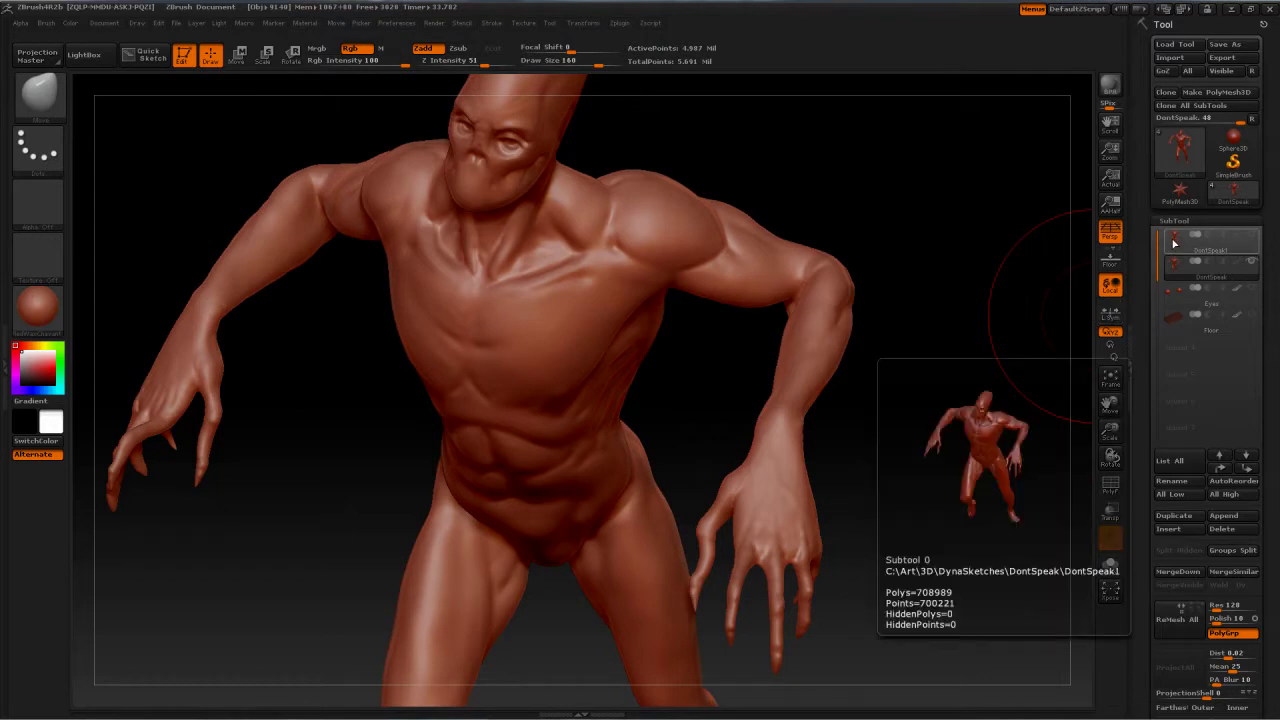
pyautogui.click(1178, 243)
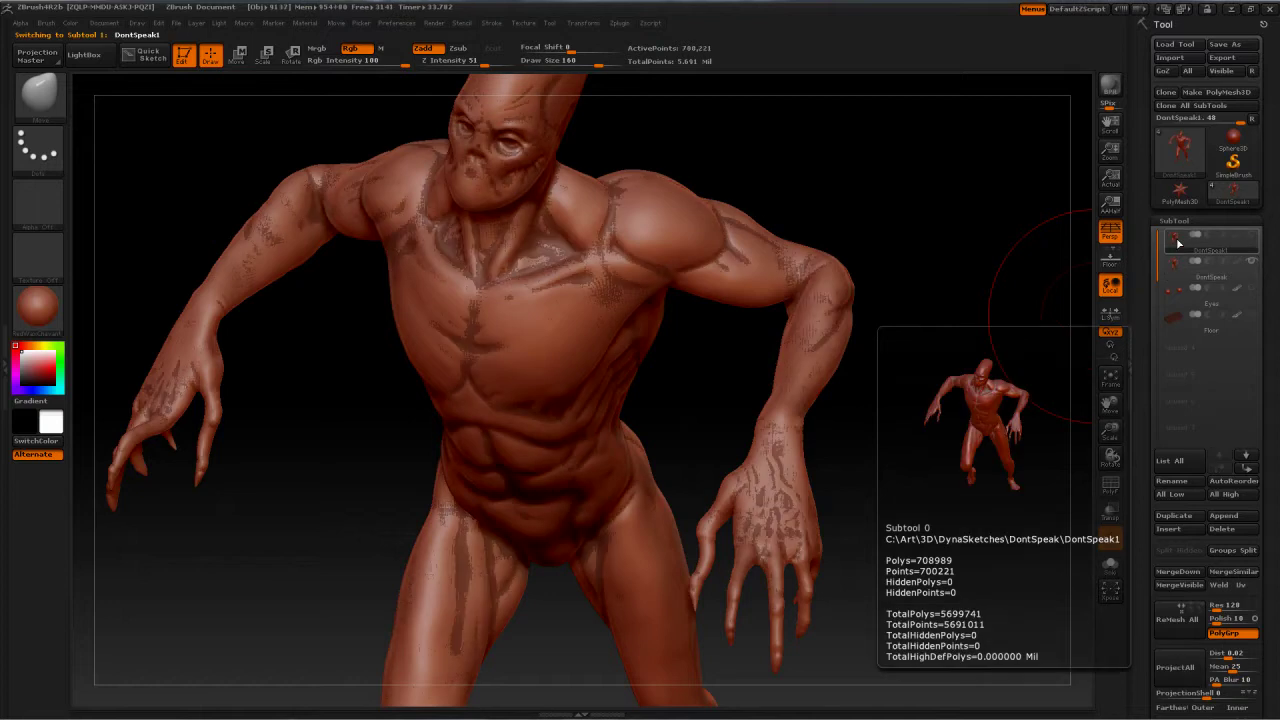
pyautogui.moveTo(1148, 402); pyautogui.dragTo(1148, 331)
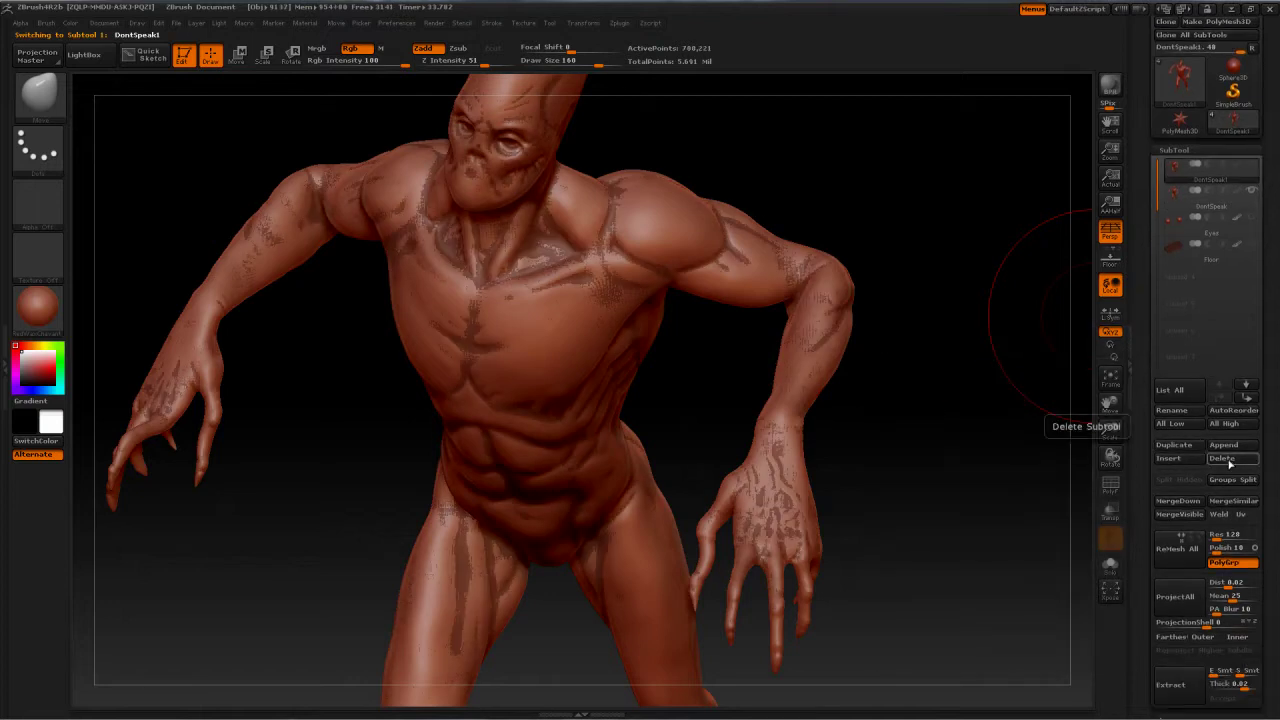
pyautogui.click(1238, 462)
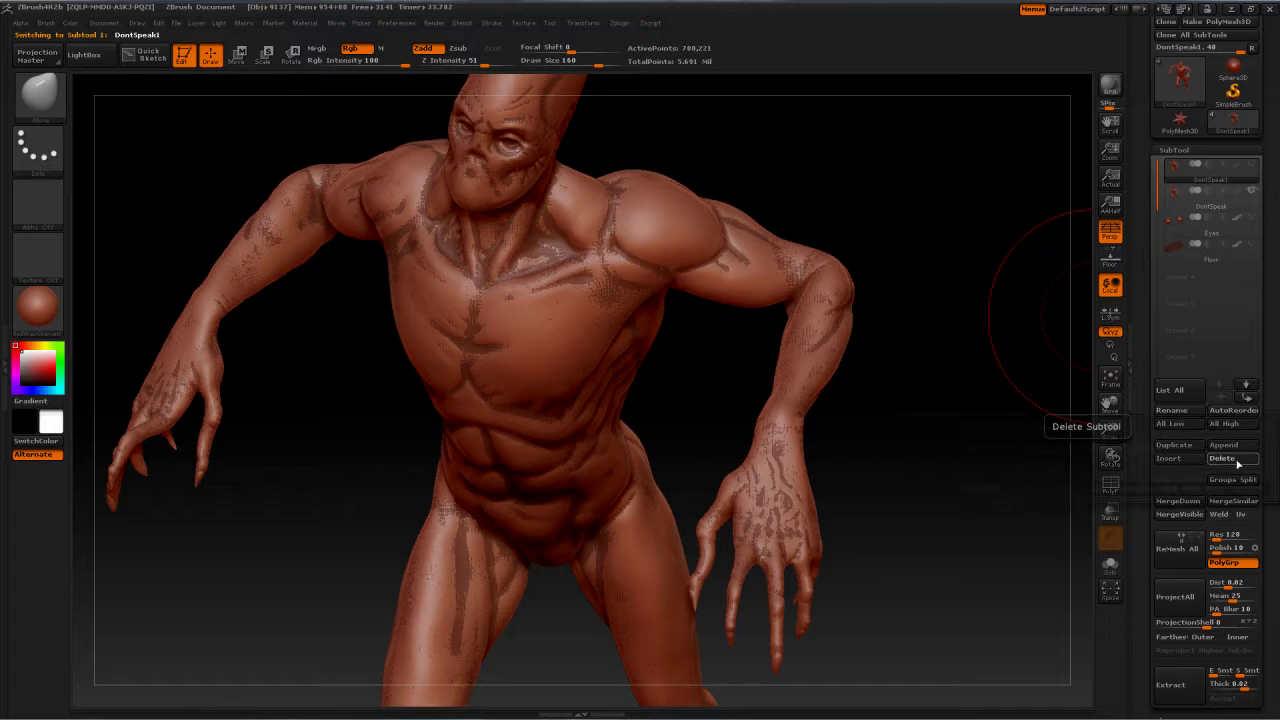
pyautogui.click(1029, 488)
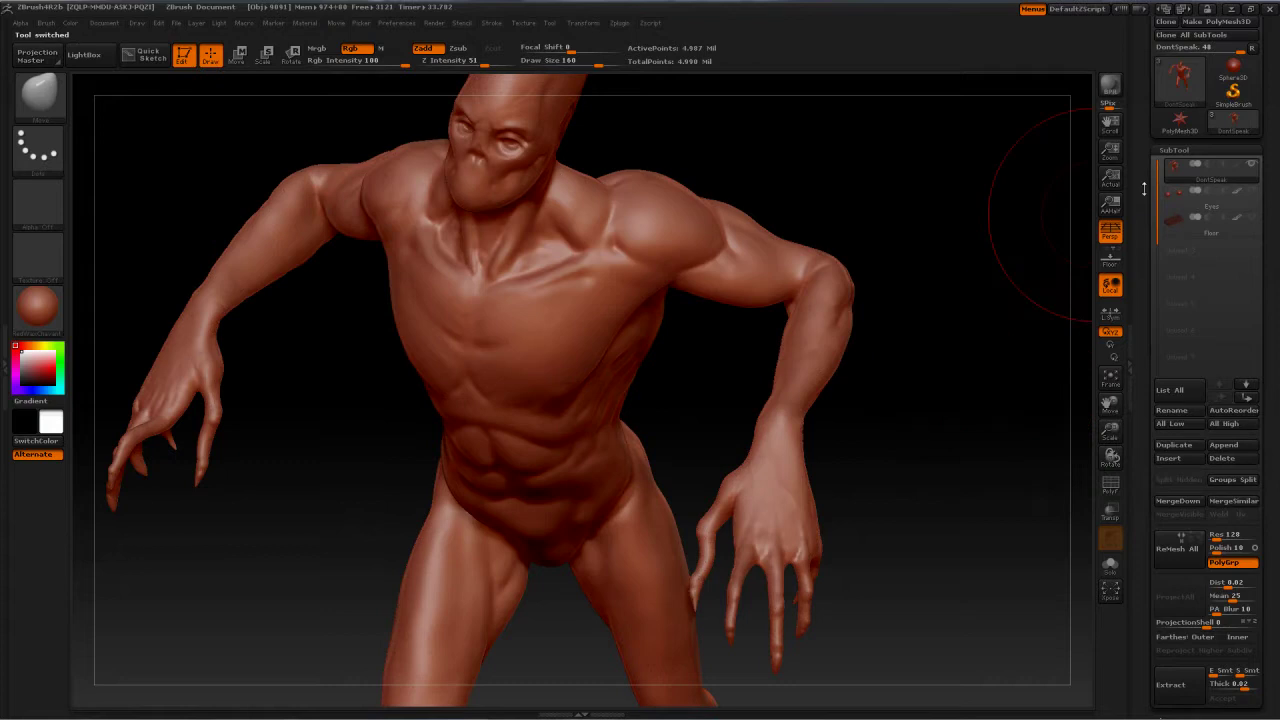
# Switch the body to subdivision level 1 to check its base mesh, and return it to level 4
pyautogui.moveTo(1144, 189); pyautogui.dragTo(1165, 560)
pyautogui.scroll(-5, 1165, 562)
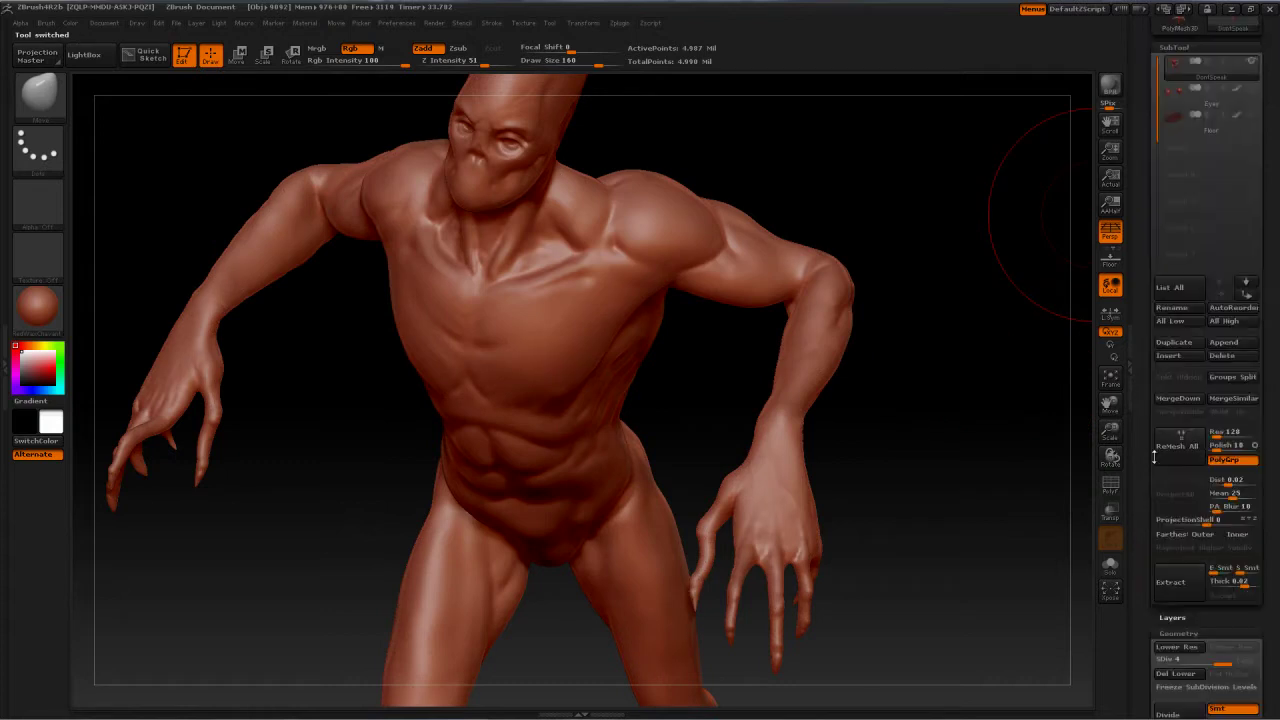
pyautogui.click(1176, 663)
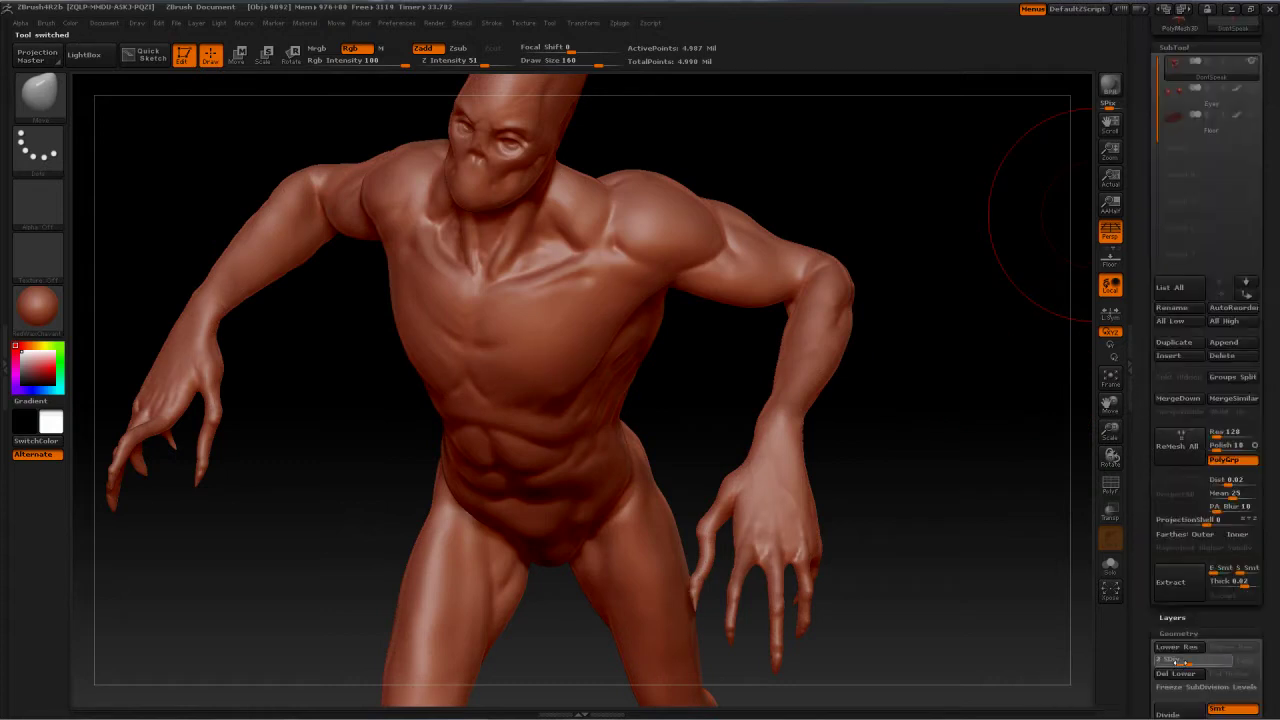
pyautogui.moveTo(1178, 662)
pyautogui.mouseDown()
pyautogui.moveTo(1160, 660)
pyautogui.moveTo(1245, 652)
pyautogui.moveTo(1163, 664)
pyautogui.mouseUp()
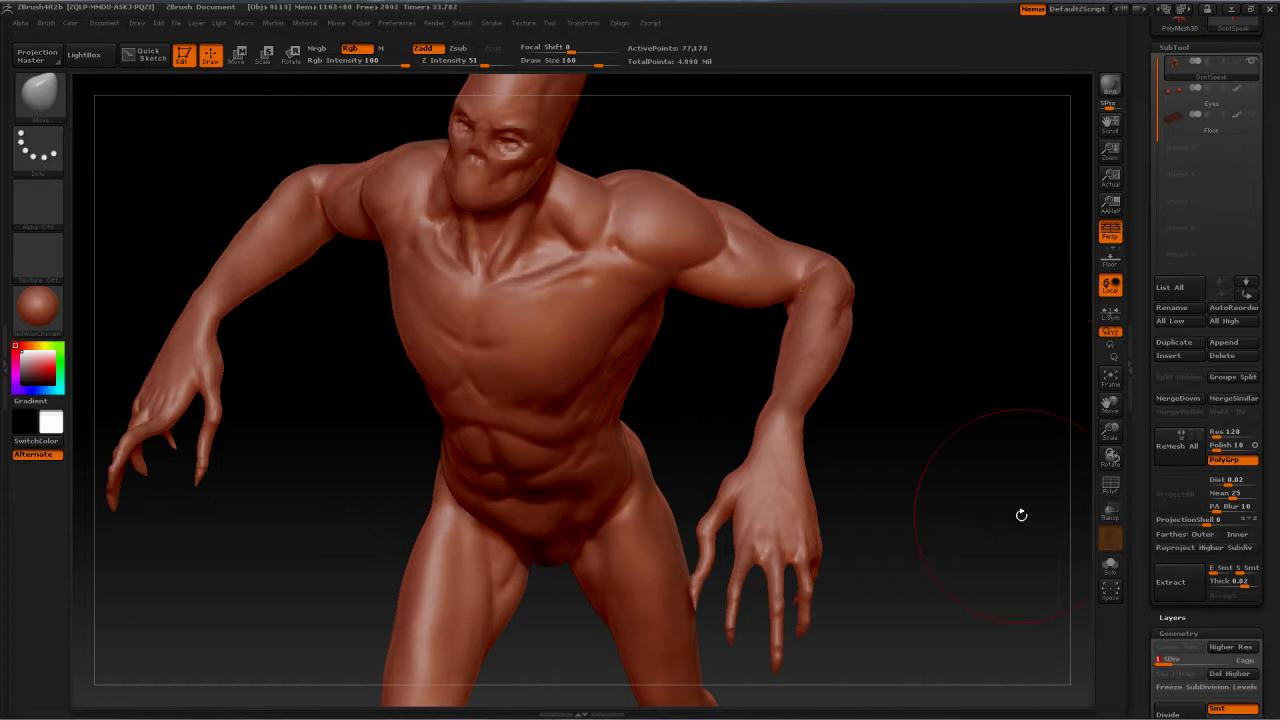
pyautogui.moveTo(986, 496)
pyautogui.mouseDown()
pyautogui.moveTo(911, 456)
pyautogui.moveTo(966, 472)
pyautogui.moveTo(947, 542)
pyautogui.mouseUp()
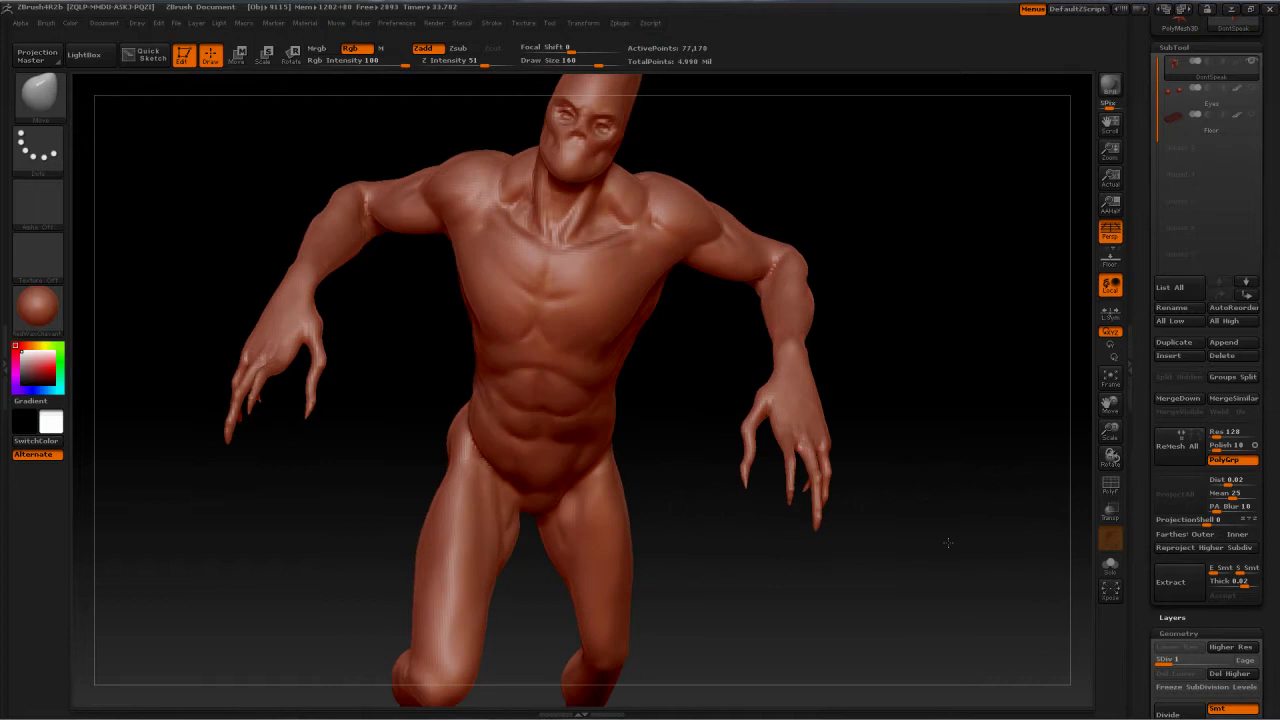
pyautogui.moveTo(1163, 661); pyautogui.dragTo(1182, 663)
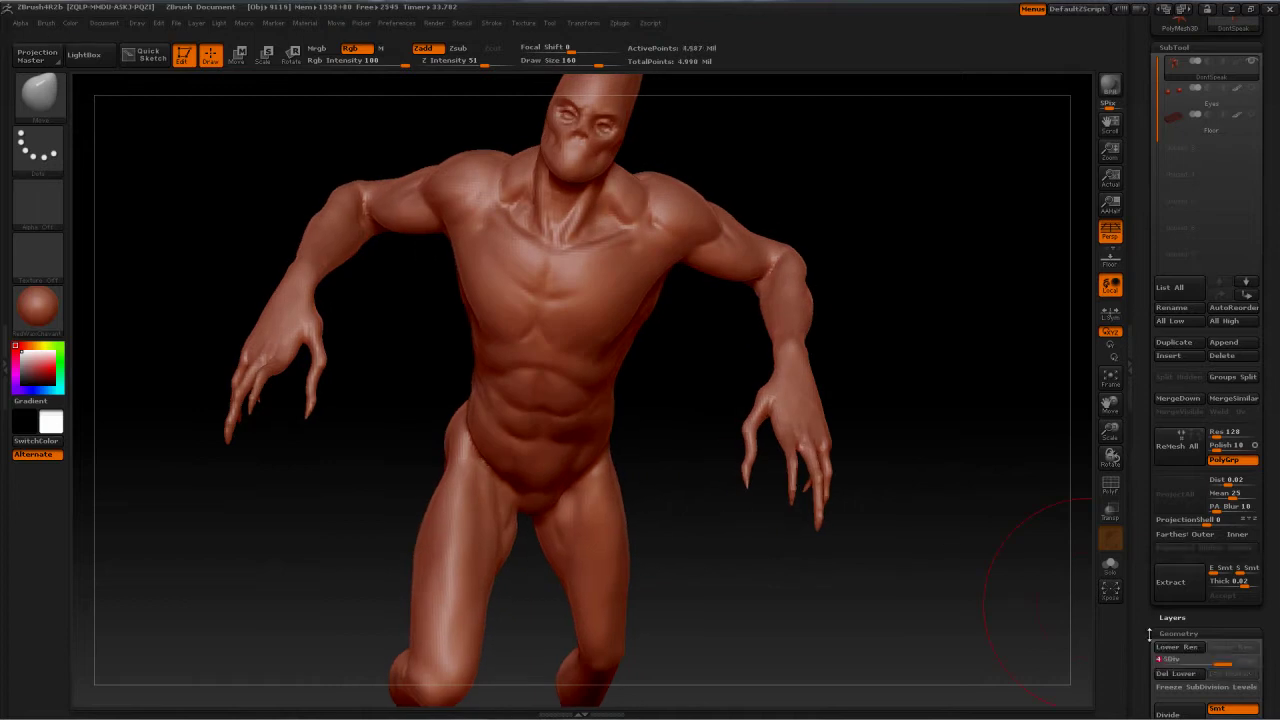
# Review the level 4 body from several angles and make the Eyes subtool visible with it
pyautogui.moveTo(926, 333); pyautogui.dragTo(928, 463)
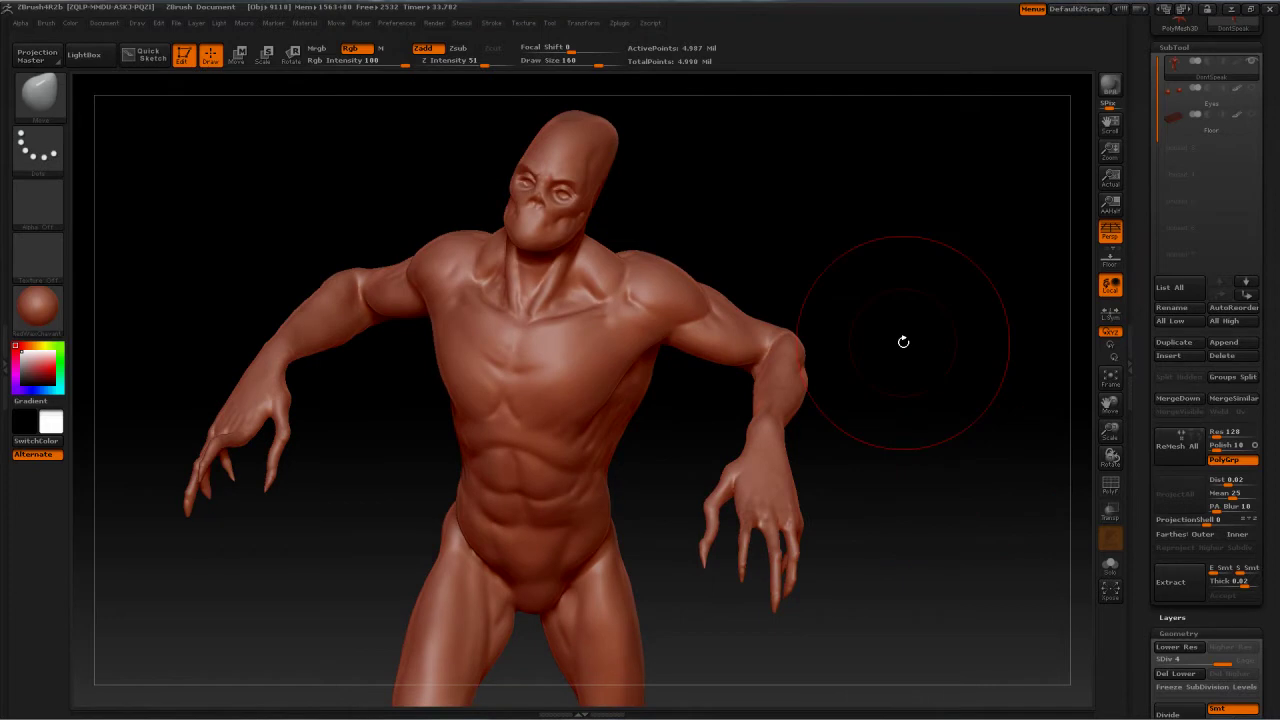
pyautogui.moveTo(903, 342)
pyautogui.mouseDown()
pyautogui.moveTo(946, 518)
pyautogui.moveTo(928, 514)
pyautogui.moveTo(929, 489)
pyautogui.moveTo(946, 492)
pyautogui.moveTo(952, 525)
pyautogui.moveTo(980, 537)
pyautogui.moveTo(856, 298)
pyautogui.moveTo(893, 325)
pyautogui.moveTo(892, 312)
pyautogui.moveTo(921, 318)
pyautogui.mouseUp()
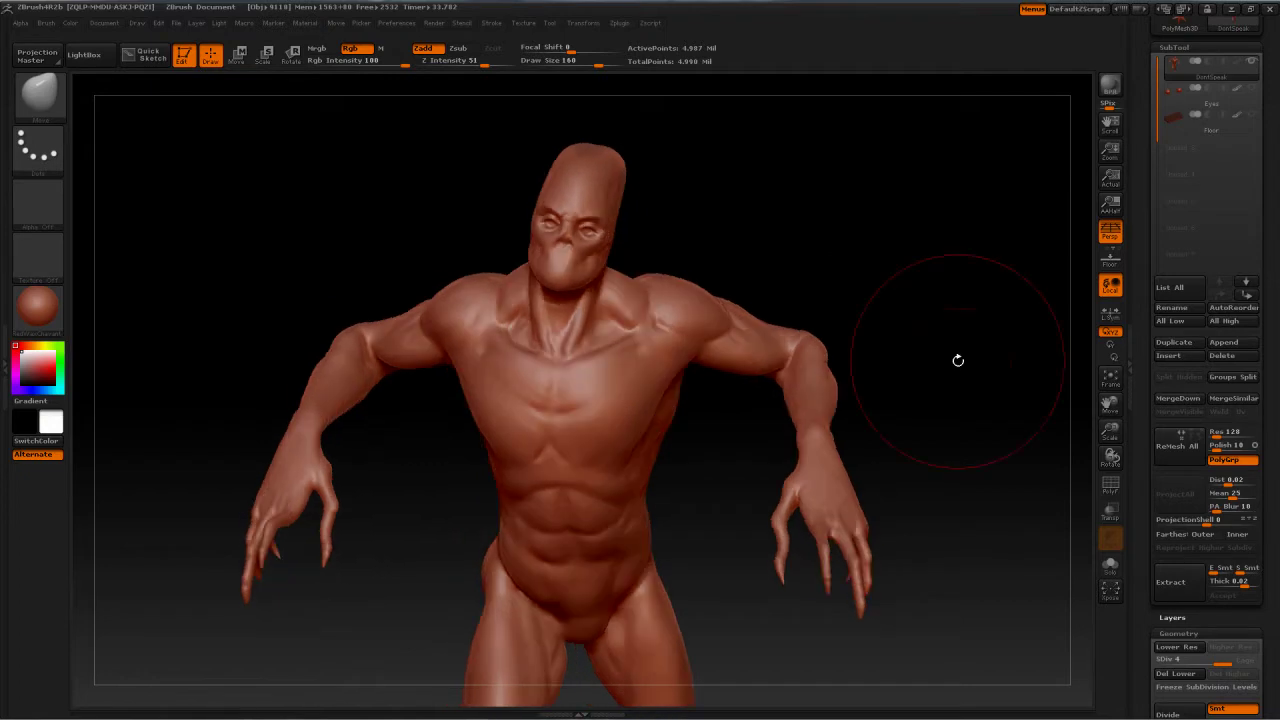
pyautogui.moveTo(958, 360); pyautogui.dragTo(962, 354)
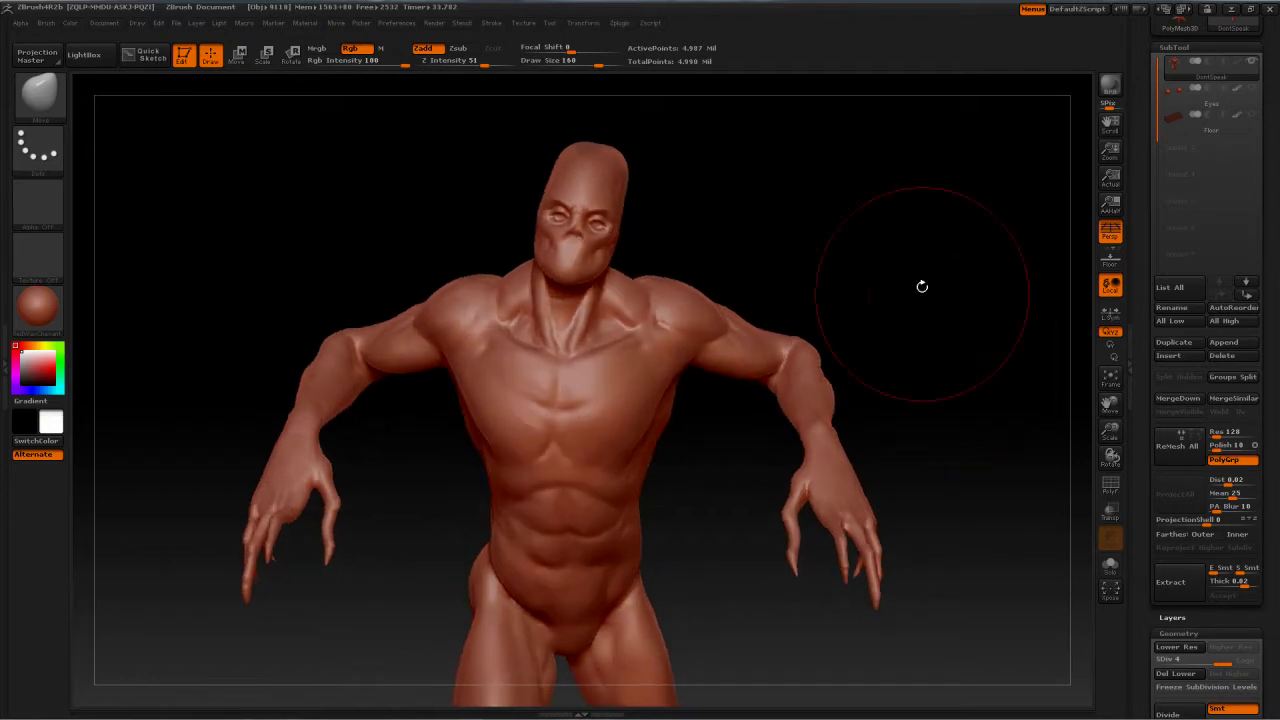
pyautogui.moveTo(922, 286)
pyautogui.mouseDown()
pyautogui.moveTo(908, 250)
pyautogui.moveTo(916, 262)
pyautogui.mouseUp()
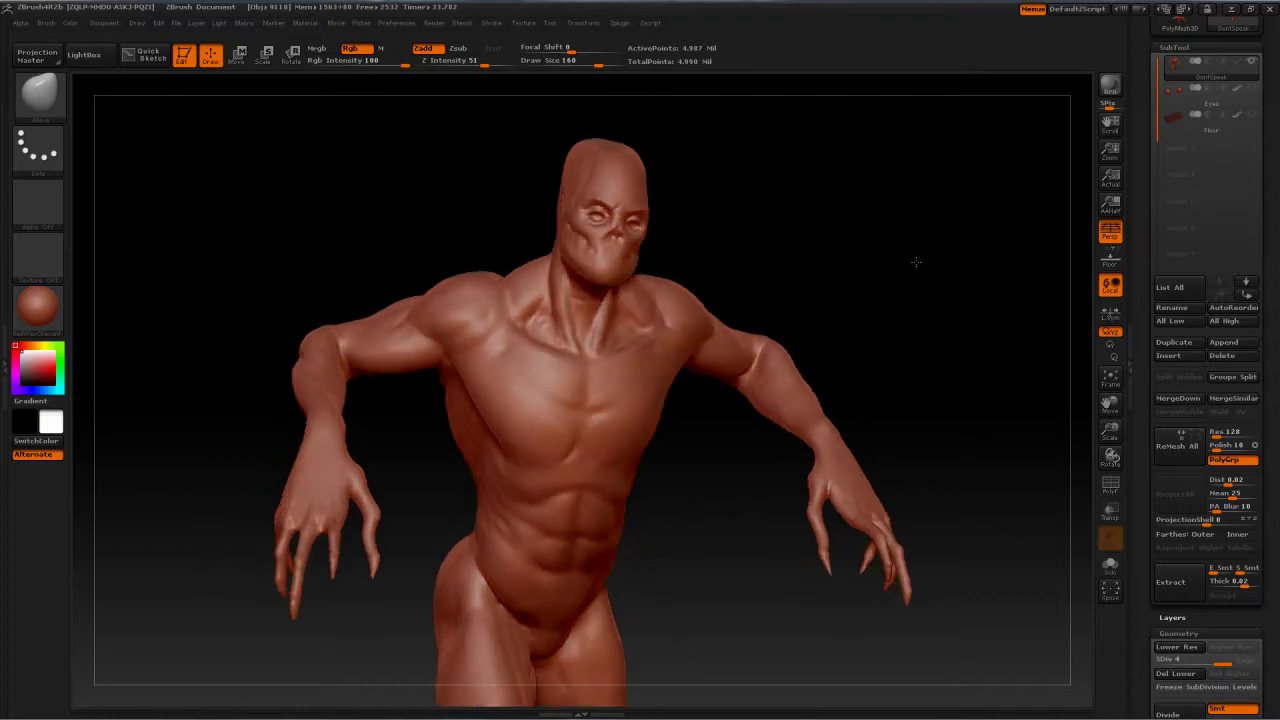
pyautogui.click(1247, 91)
pyautogui.moveTo(1253, 121)
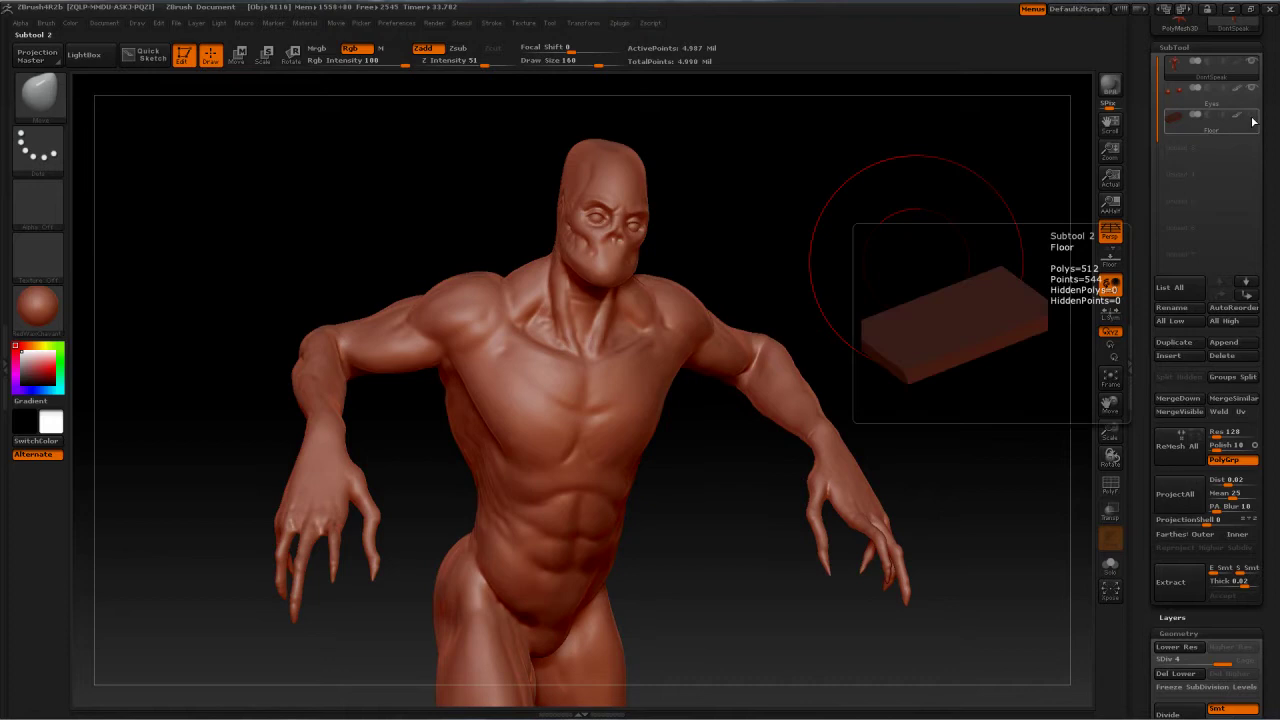
# Examine the finished level 6 figure with its skin detail, eyes and floor base from the front and side
pyautogui.moveTo(848, 298)
pyautogui.mouseDown()
pyautogui.moveTo(896, 280)
pyautogui.moveTo(909, 313)
pyautogui.mouseUp()
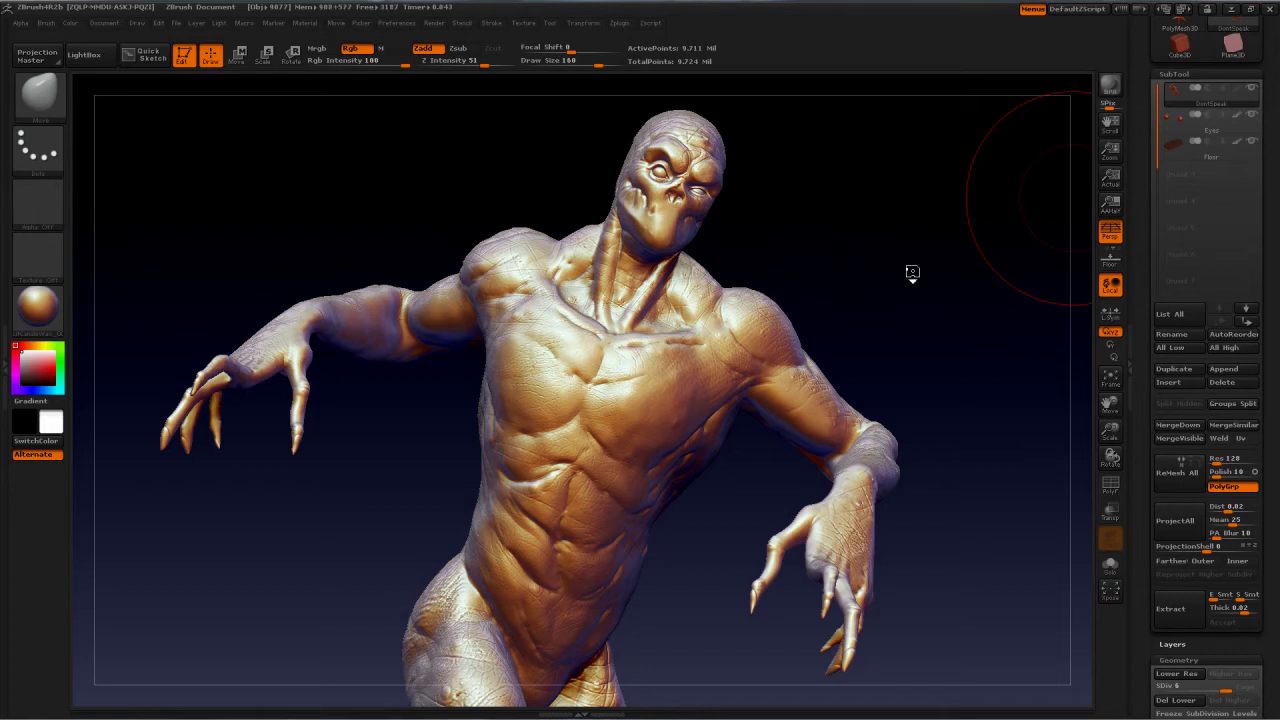
pyautogui.moveTo(912, 272)
pyautogui.mouseDown()
pyautogui.moveTo(960, 306)
pyautogui.moveTo(950, 338)
pyautogui.moveTo(930, 224)
pyautogui.moveTo(945, 350)
pyautogui.moveTo(908, 406)
pyautogui.moveTo(942, 378)
pyautogui.moveTo(923, 428)
pyautogui.moveTo(860, 442)
pyautogui.moveTo(822, 429)
pyautogui.moveTo(814, 403)
pyautogui.moveTo(773, 426)
pyautogui.moveTo(864, 489)
pyautogui.mouseUp()
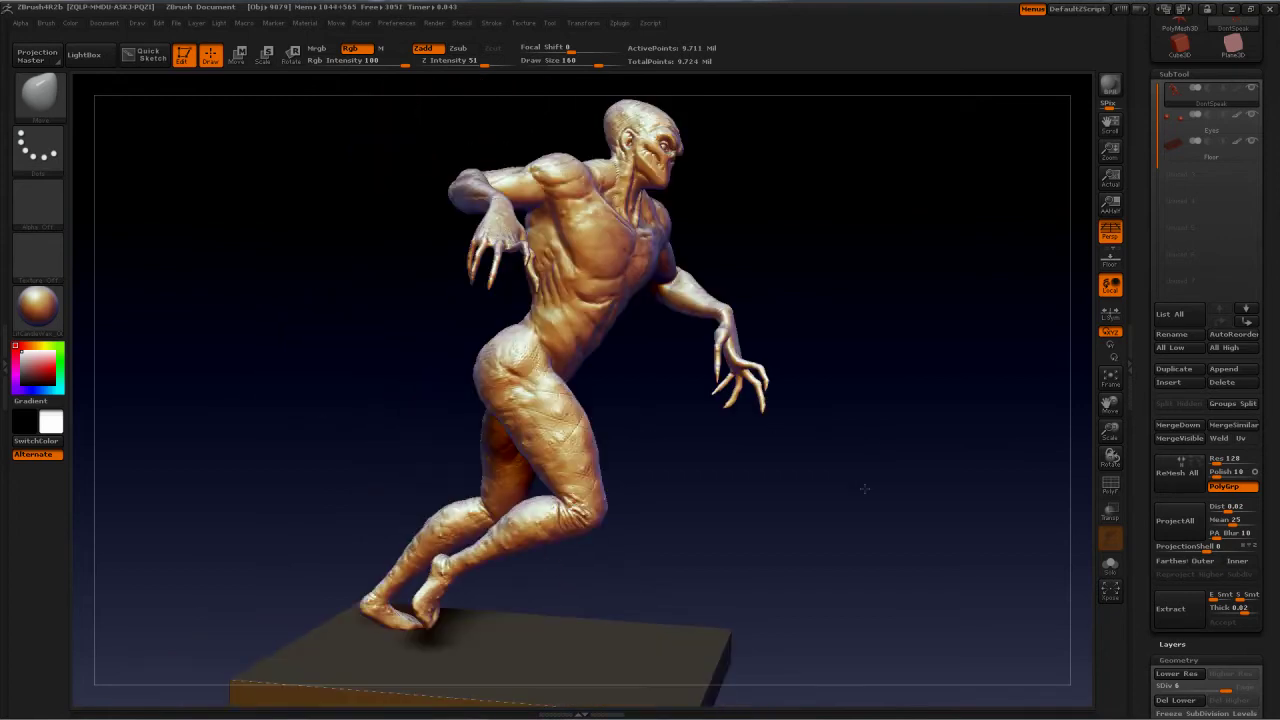
pyautogui.moveTo(899, 288)
pyautogui.mouseDown()
pyautogui.moveTo(918, 298)
pyautogui.moveTo(898, 297)
pyautogui.mouseUp()
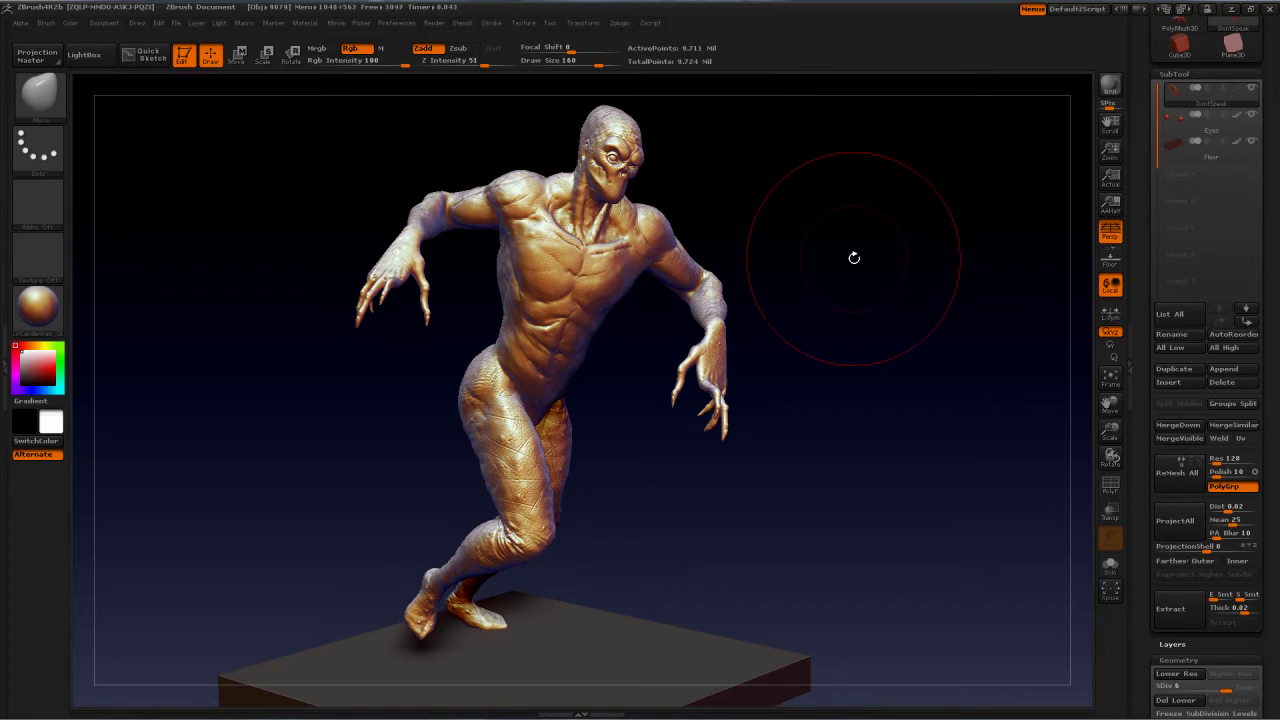
pyautogui.moveTo(846, 250)
pyautogui.mouseDown()
pyautogui.moveTo(857, 257)
pyautogui.moveTo(745, 286)
pyautogui.mouseUp()
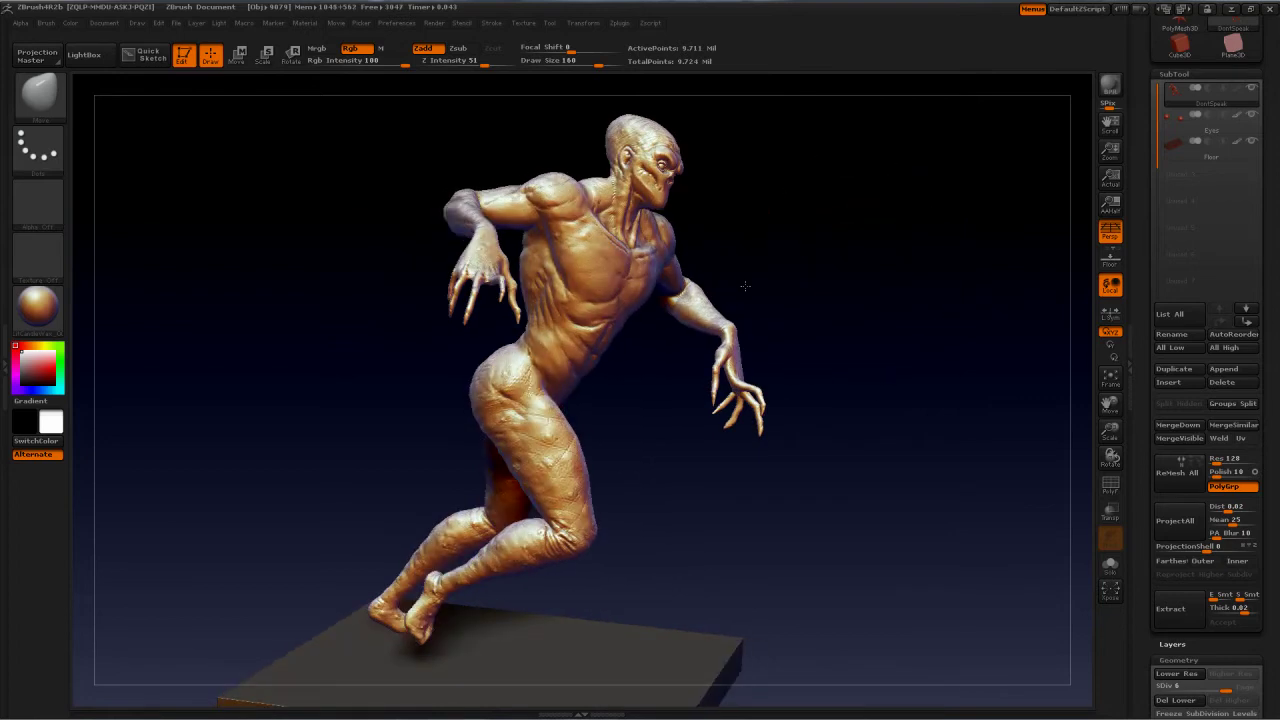
pyautogui.moveTo(780, 243)
pyautogui.mouseDown()
pyautogui.moveTo(865, 252)
pyautogui.moveTo(913, 290)
pyautogui.moveTo(905, 299)
pyautogui.moveTo(787, 277)
pyautogui.moveTo(792, 228)
pyautogui.moveTo(786, 298)
pyautogui.moveTo(840, 297)
pyautogui.moveTo(873, 325)
pyautogui.moveTo(887, 288)
pyautogui.moveTo(876, 298)
pyautogui.moveTo(896, 296)
pyautogui.moveTo(888, 270)
pyautogui.moveTo(916, 306)
pyautogui.moveTo(904, 321)
pyautogui.moveTo(912, 344)
pyautogui.moveTo(929, 350)
pyautogui.moveTo(909, 368)
pyautogui.moveTo(937, 345)
pyautogui.moveTo(934, 361)
pyautogui.moveTo(4, 318)
pyautogui.mouseUp()
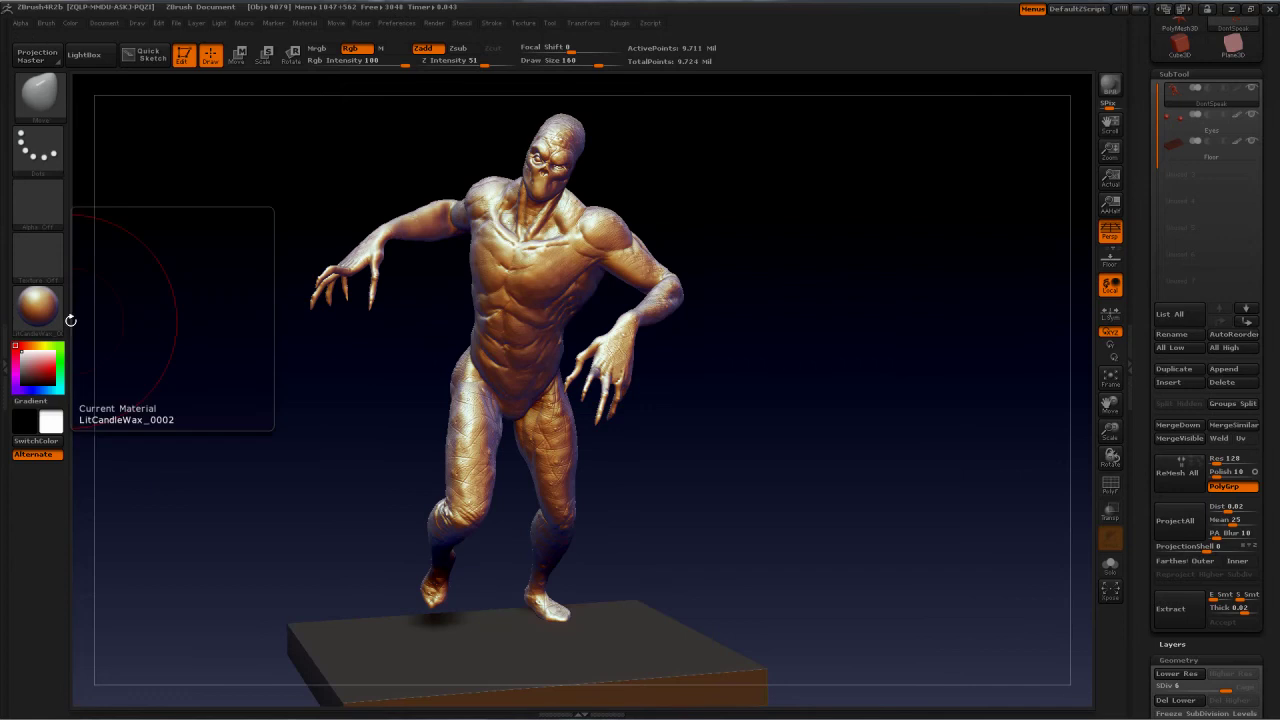
# Turn the finished figure to a three-quarter view on its base and render it with BPR
pyautogui.moveTo(763, 416); pyautogui.dragTo(906, 422)
pyautogui.press('shift')
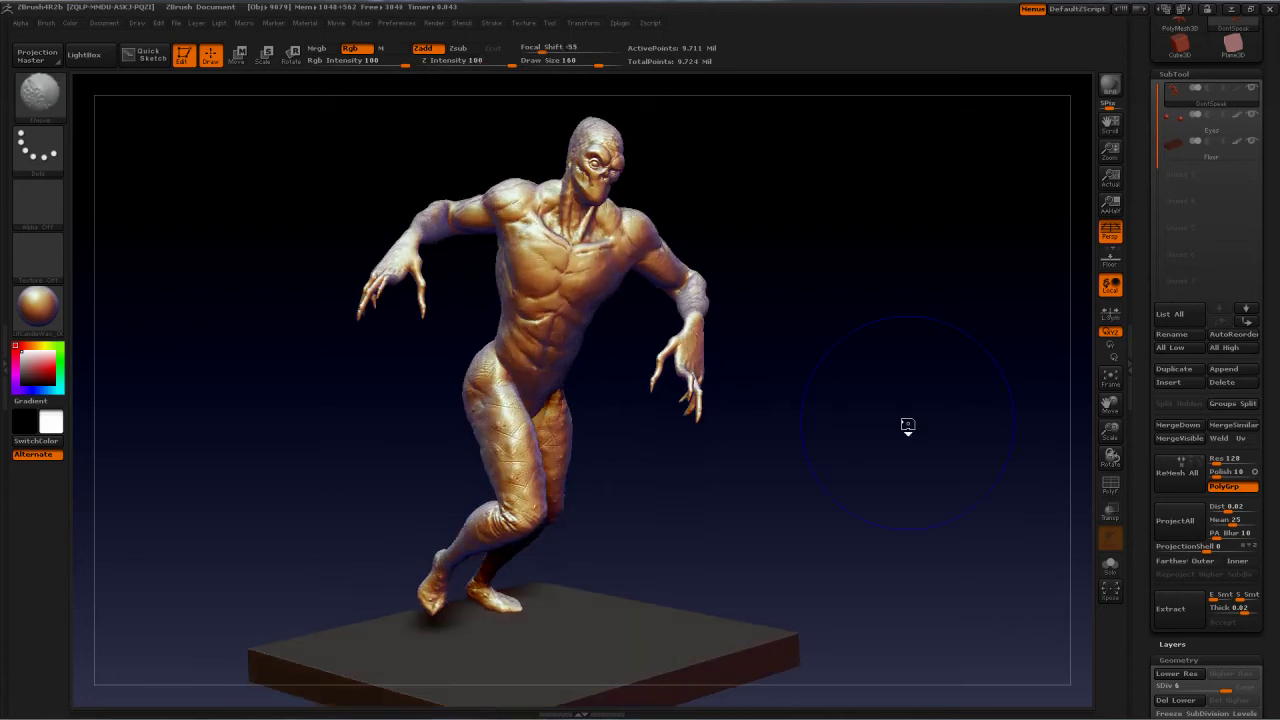
pyautogui.hotkey('shift', 'r')
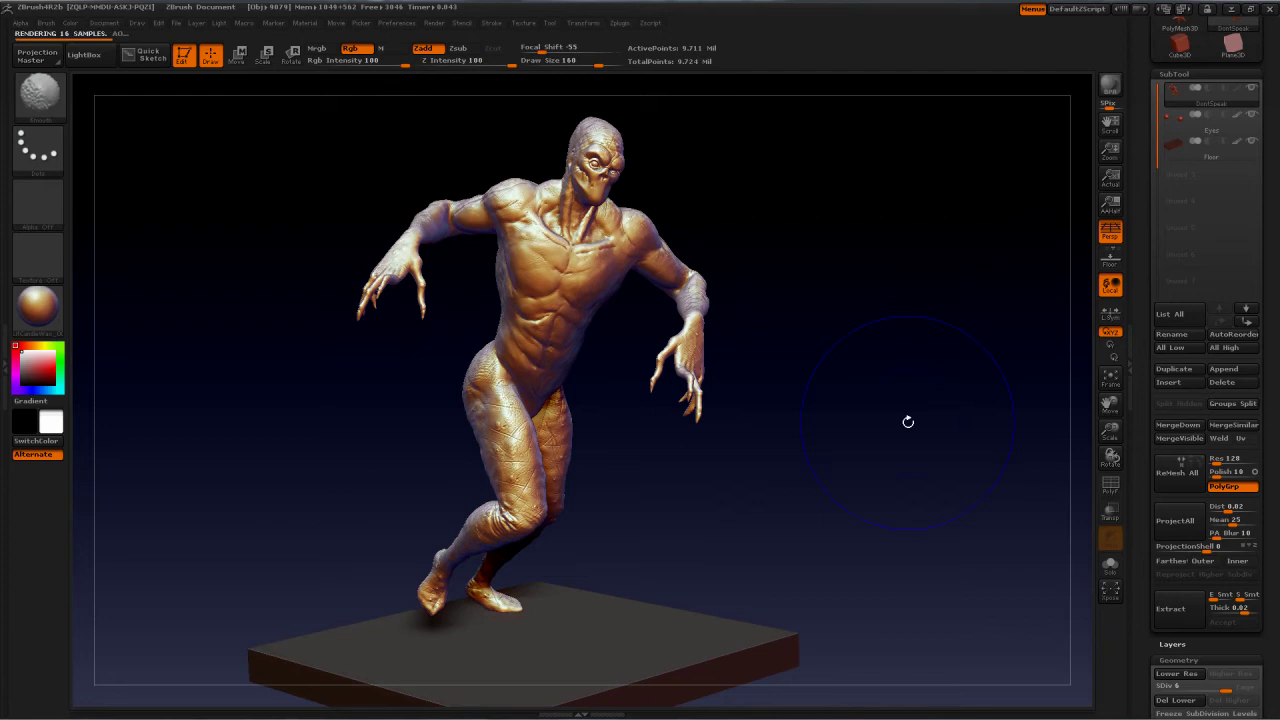